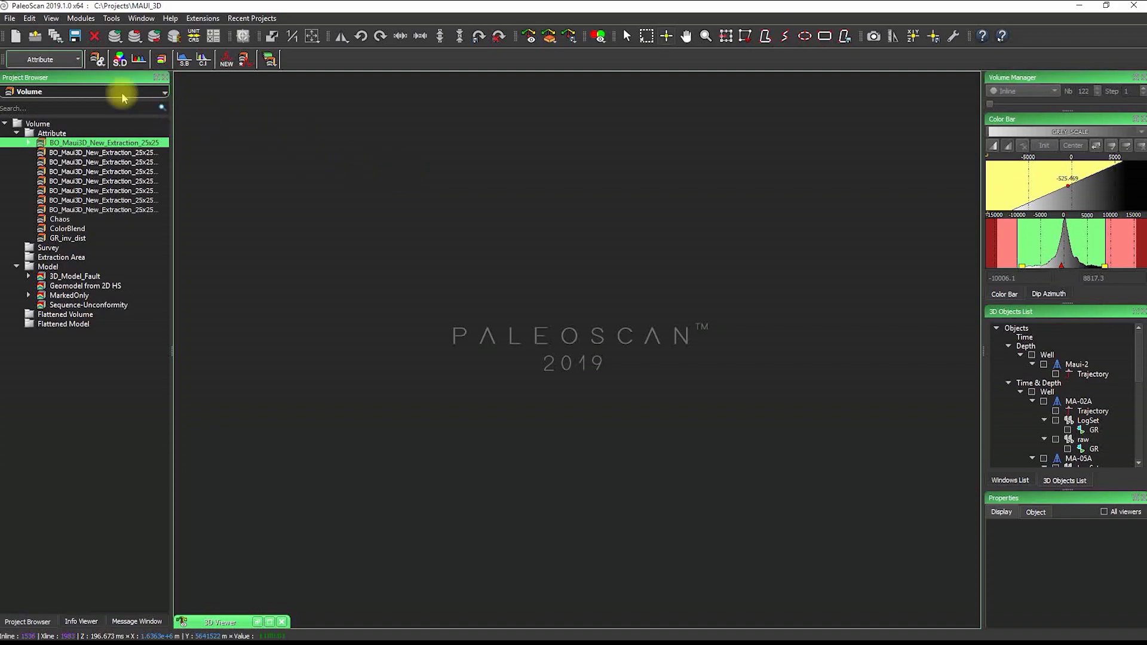
# In the GeoCellular Model module, open a new Strati Viewer with 3D_Model_Fault as reference model
pyautogui.click(59, 63)
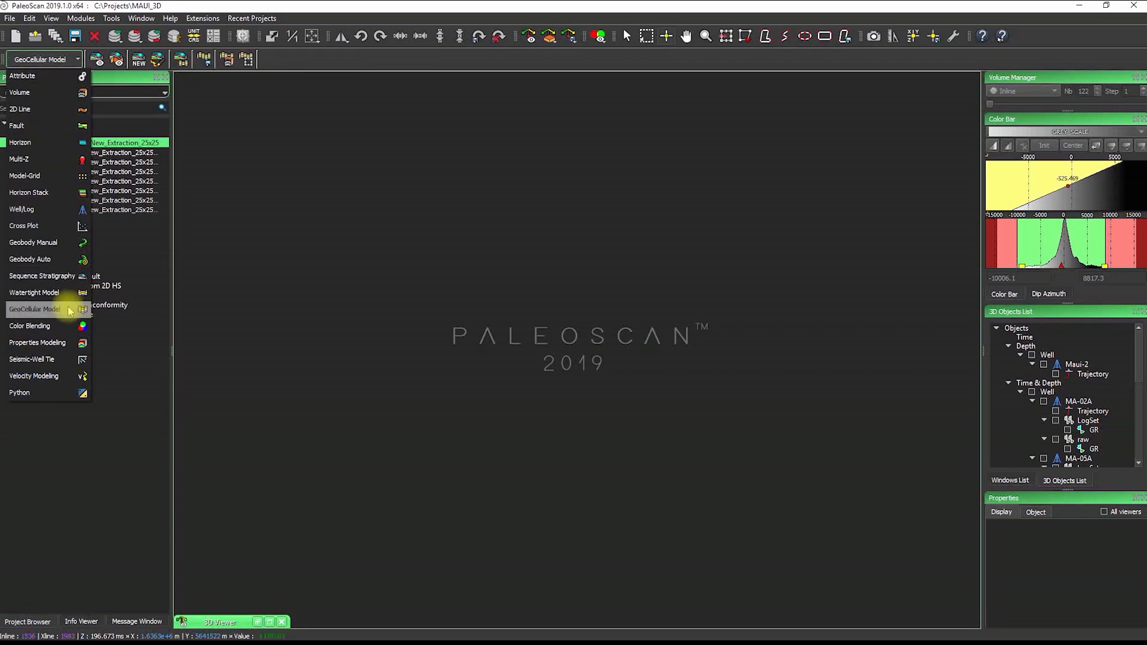
pyautogui.click(35, 309)
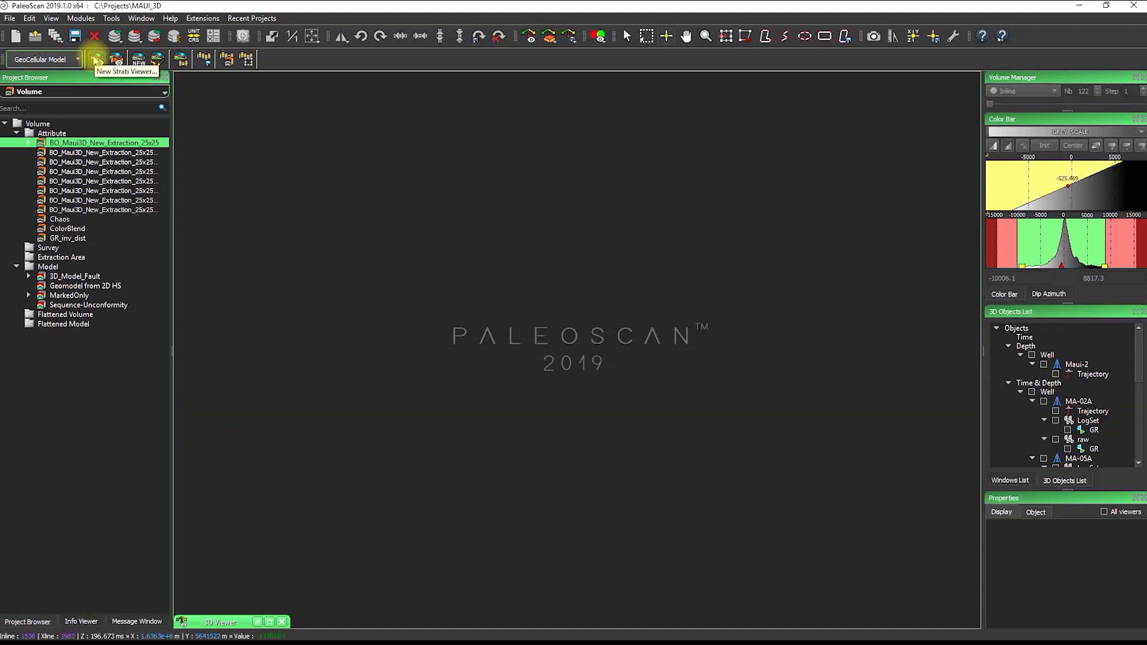
pyautogui.click(96, 59)
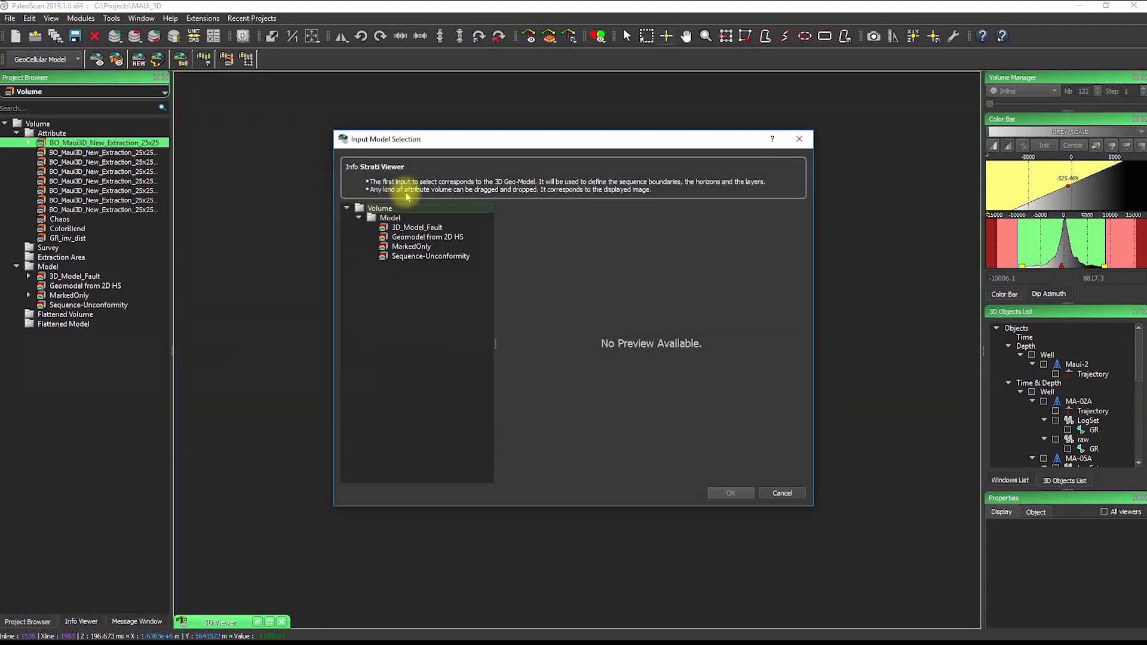
pyautogui.click(421, 228)
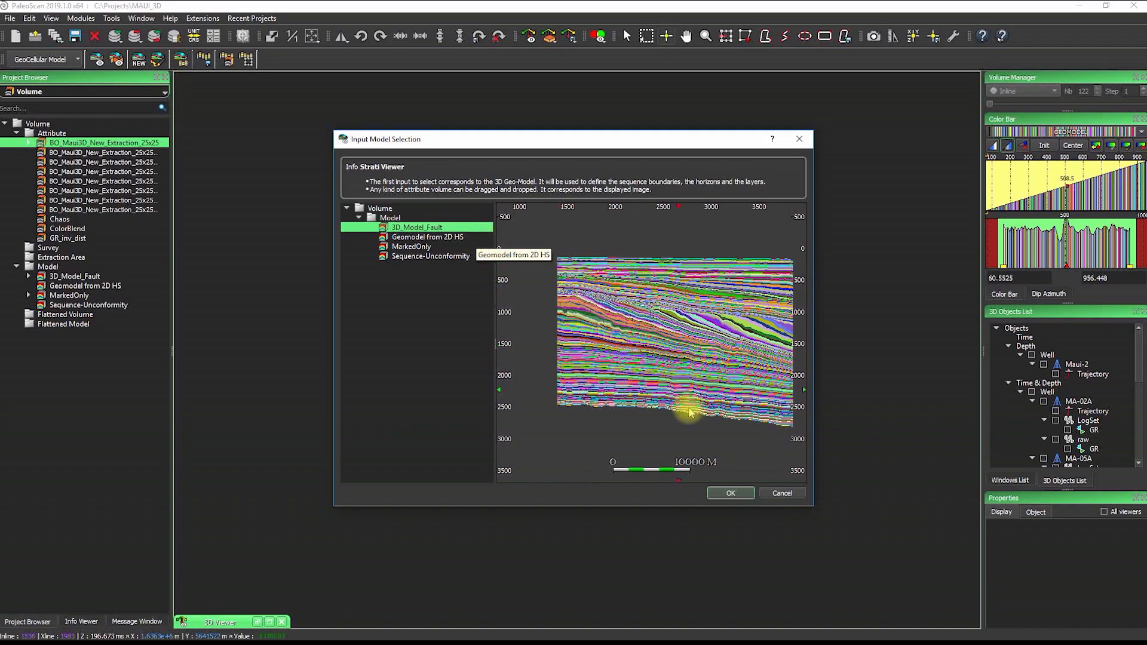
pyautogui.click(727, 493)
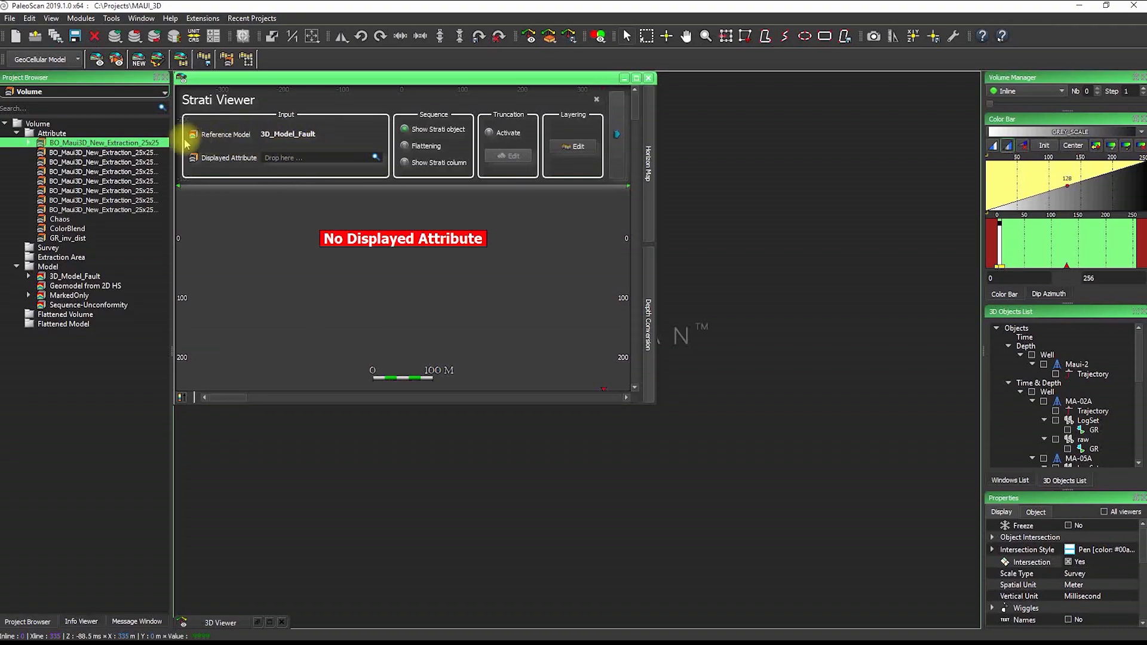
# Display BO_Maui3D_New_Extraction_25x25 in the maximized viewer and create a sequence named Sequence
pyautogui.moveTo(131, 143); pyautogui.dragTo(323, 159)
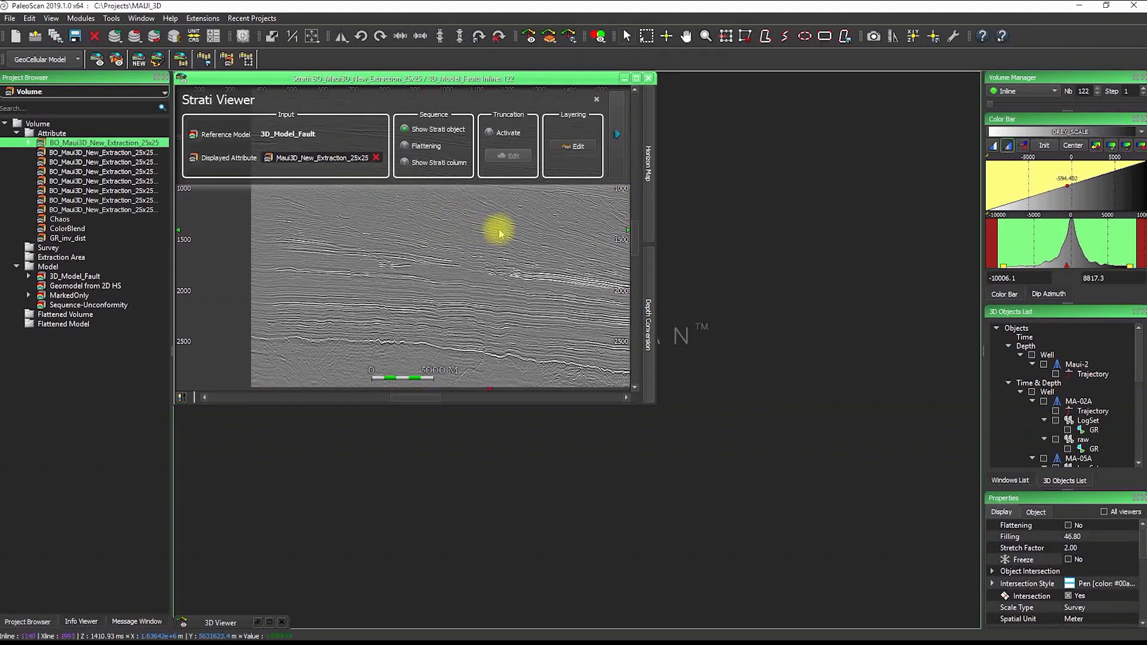
pyautogui.click(637, 78)
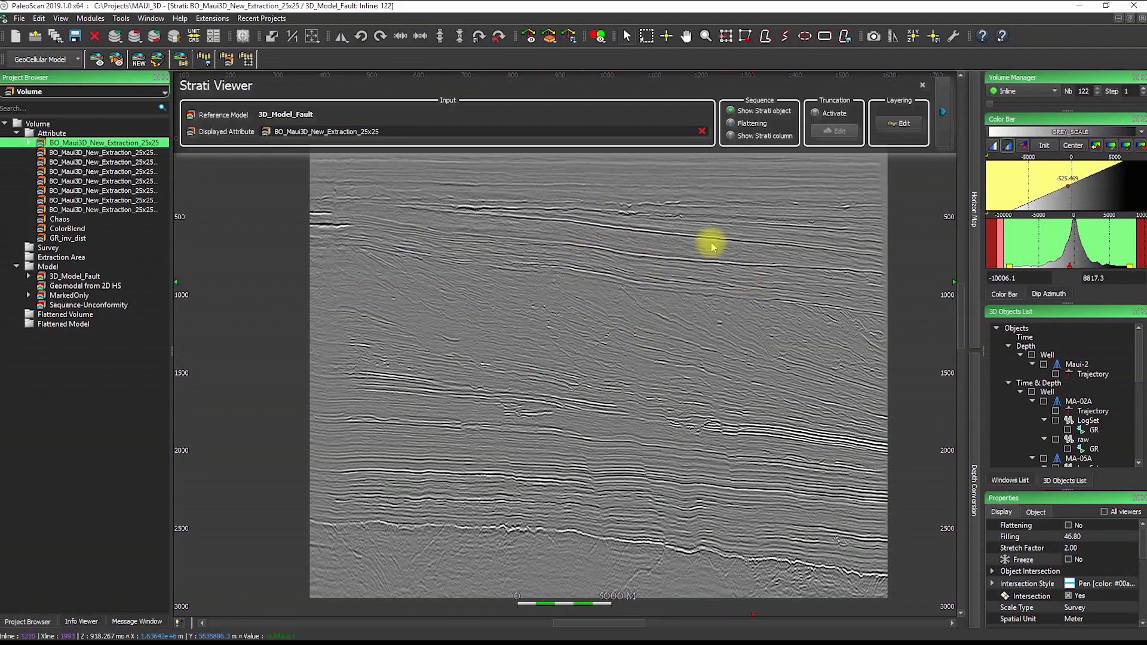
pyautogui.click(138, 59)
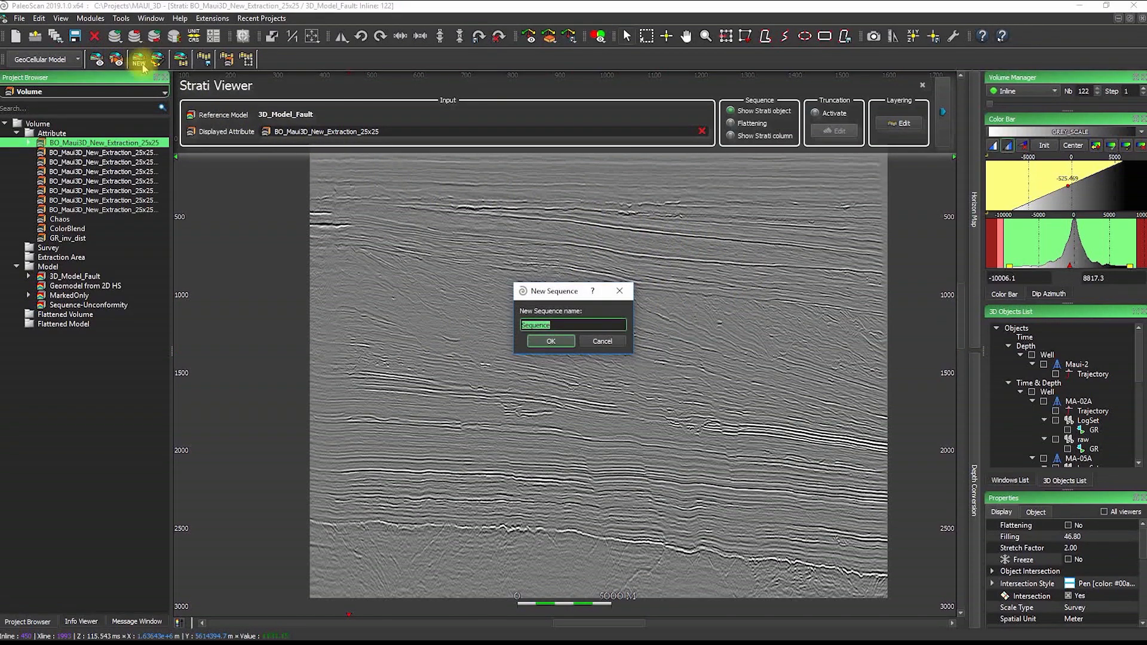
pyautogui.click(544, 341)
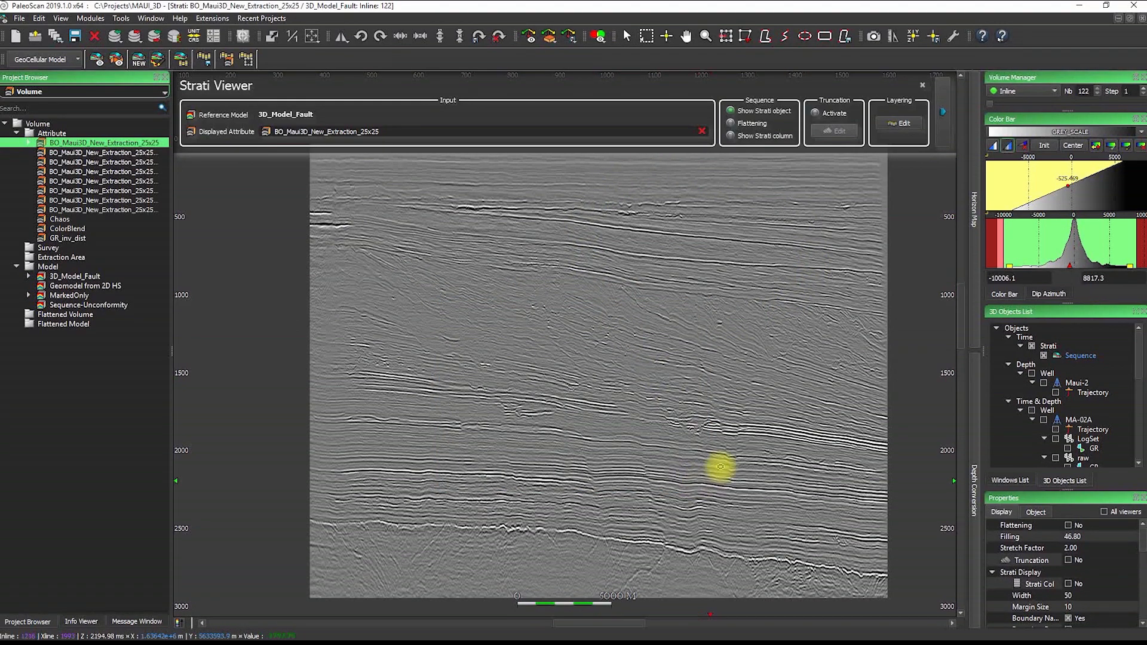
pyautogui.click(667, 546)
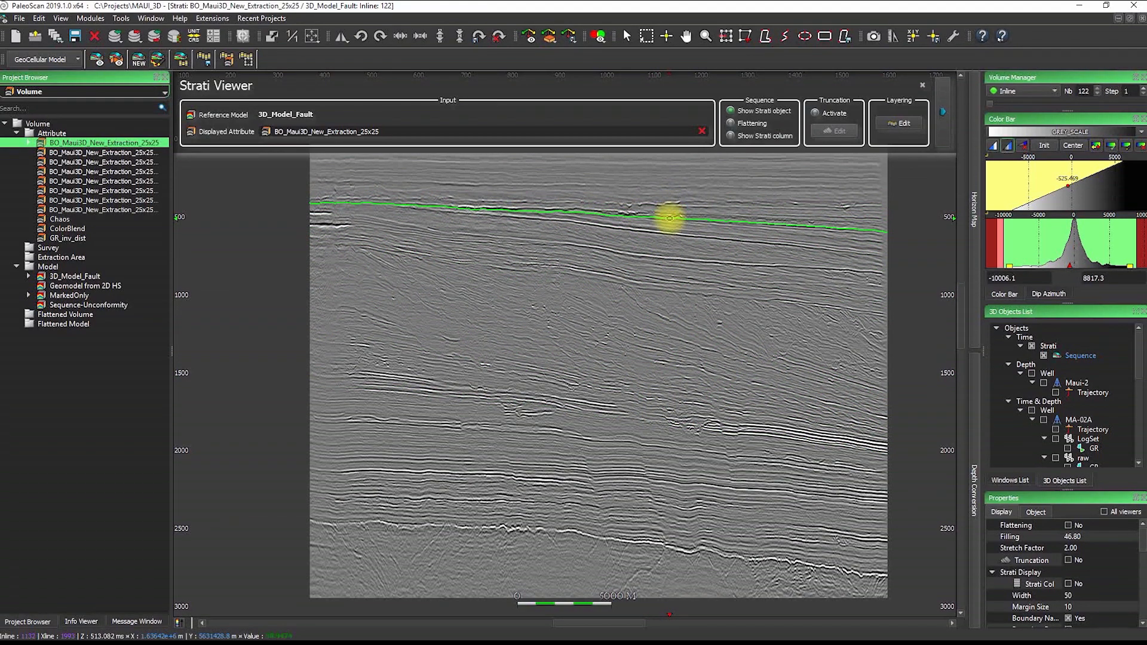
# Pick four successive upper reflectors as boundaries, forming the tan, yellow and orange top layers
pyautogui.click(677, 291)
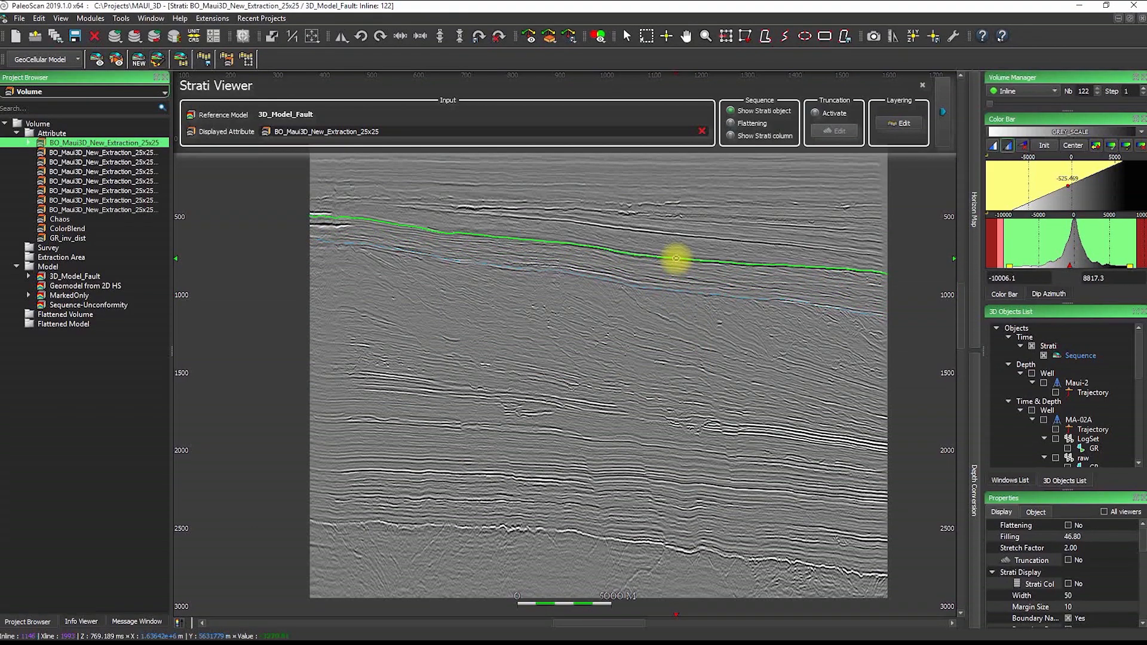
pyautogui.click(675, 258)
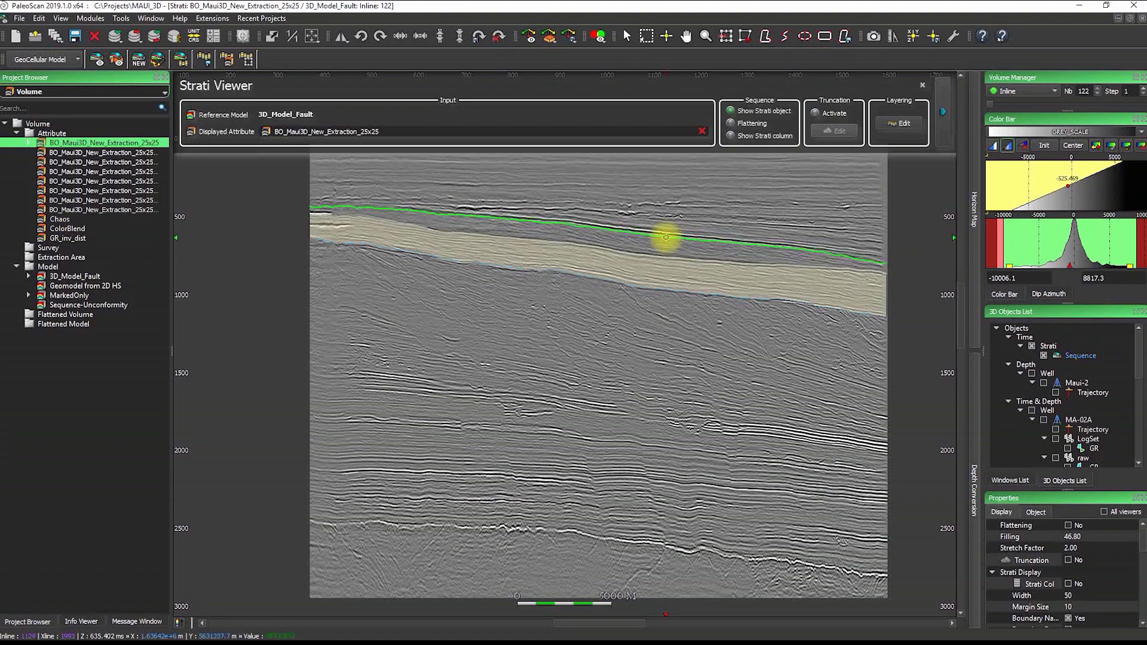
pyautogui.click(666, 233)
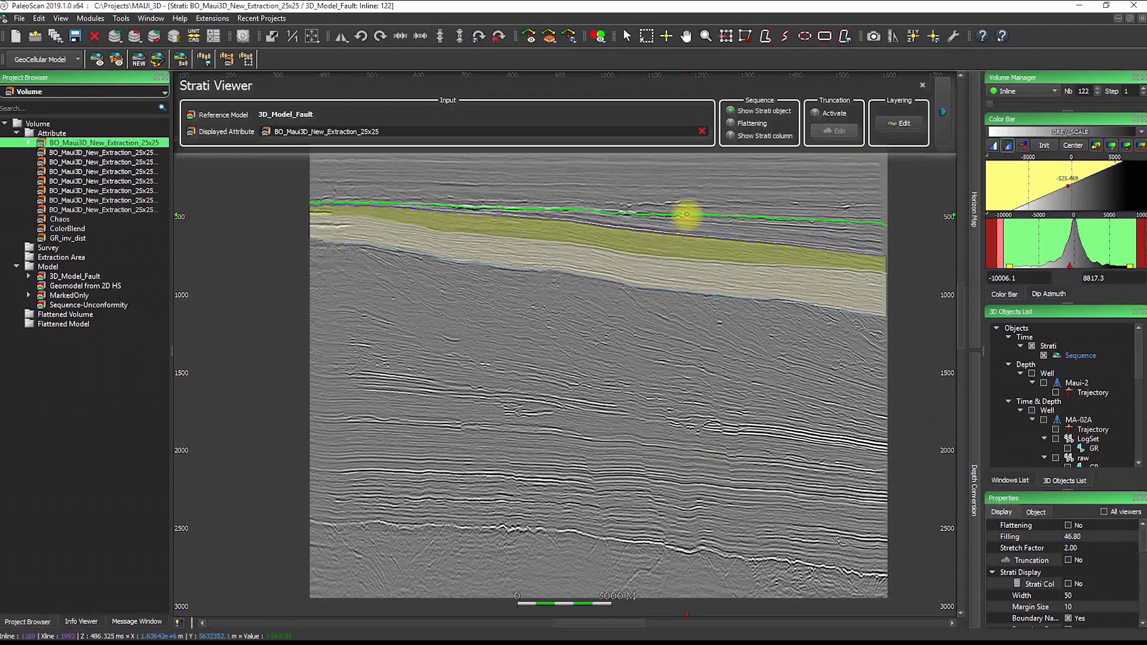
pyautogui.click(687, 214)
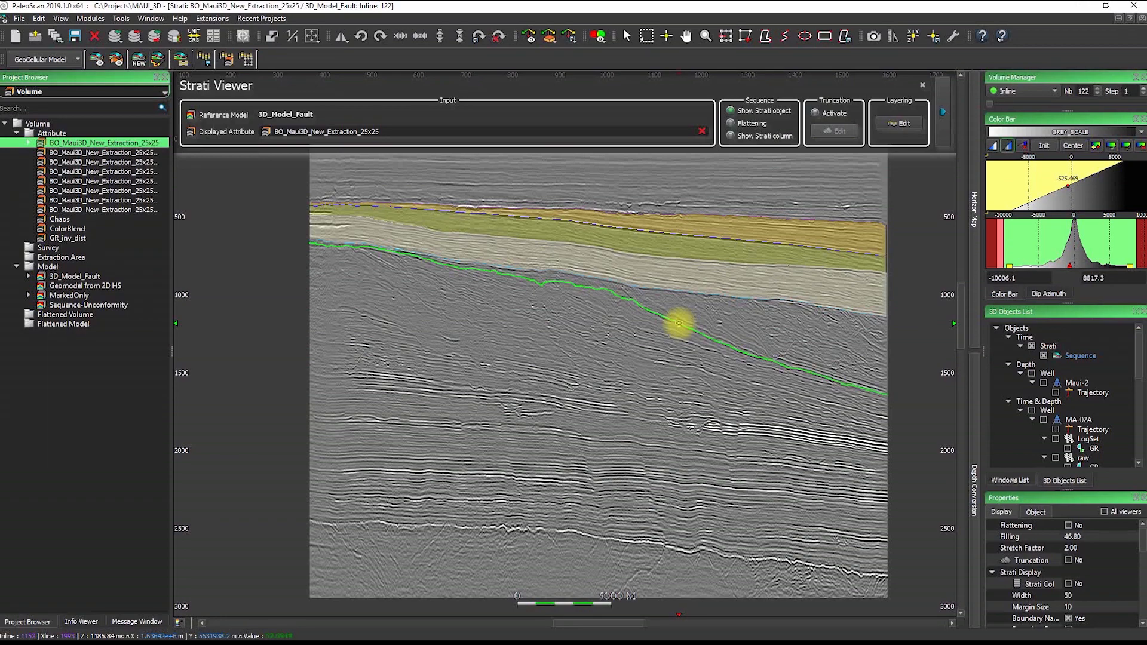
# Add four deeper boundaries creating the dark-green, bright-green and purple layers
pyautogui.click(681, 323)
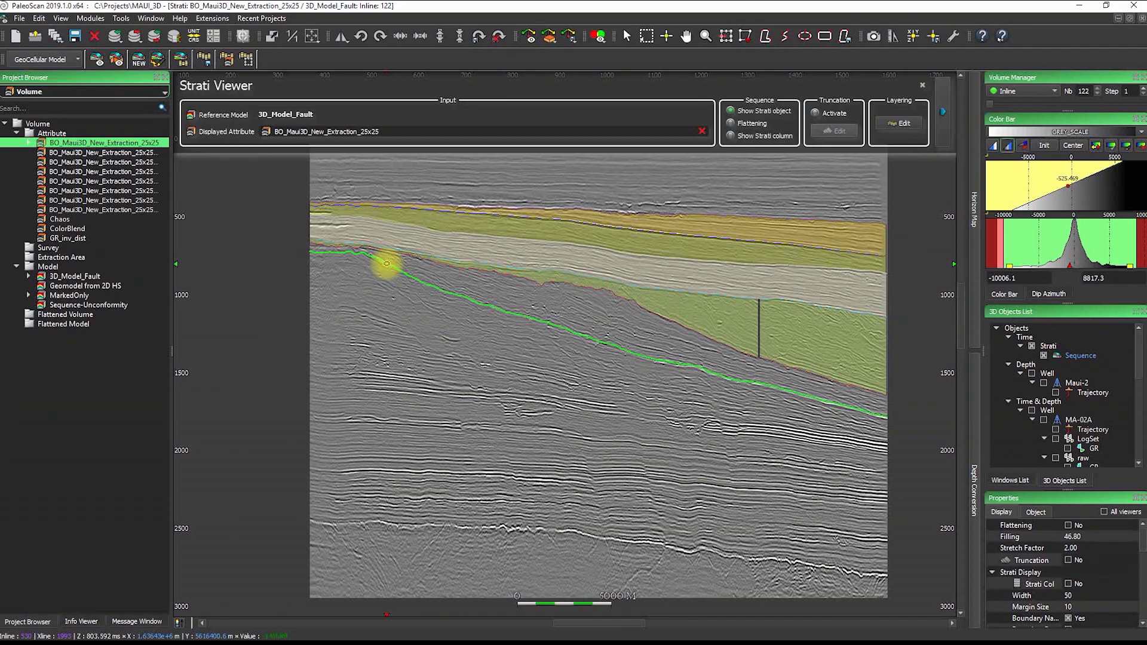
pyautogui.click(386, 264)
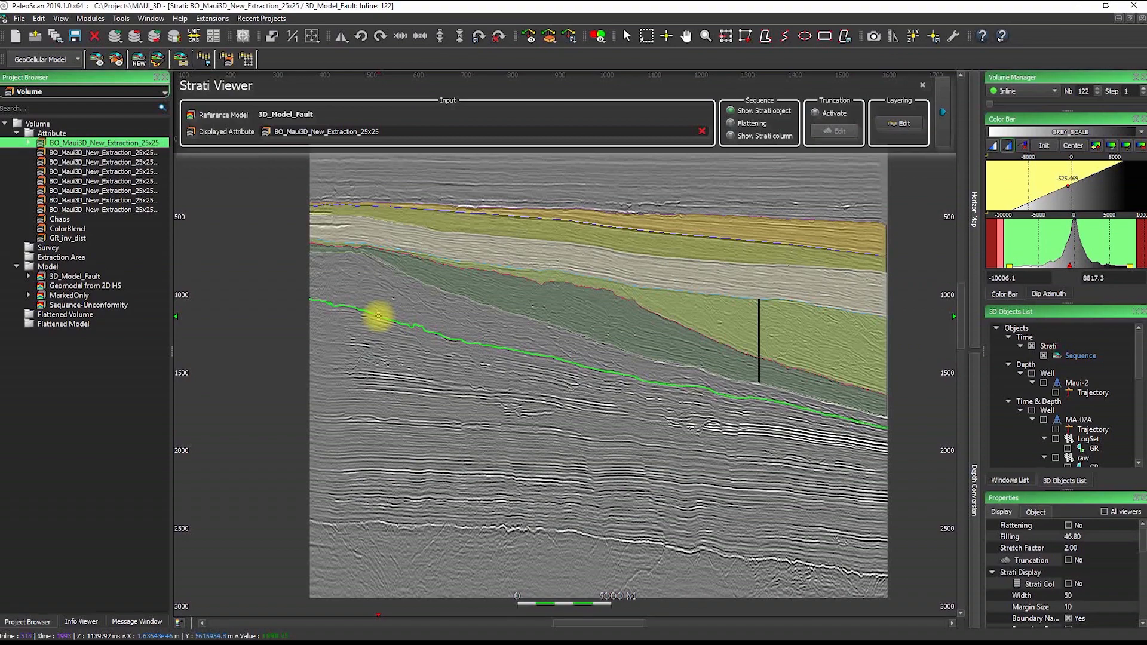
pyautogui.click(378, 316)
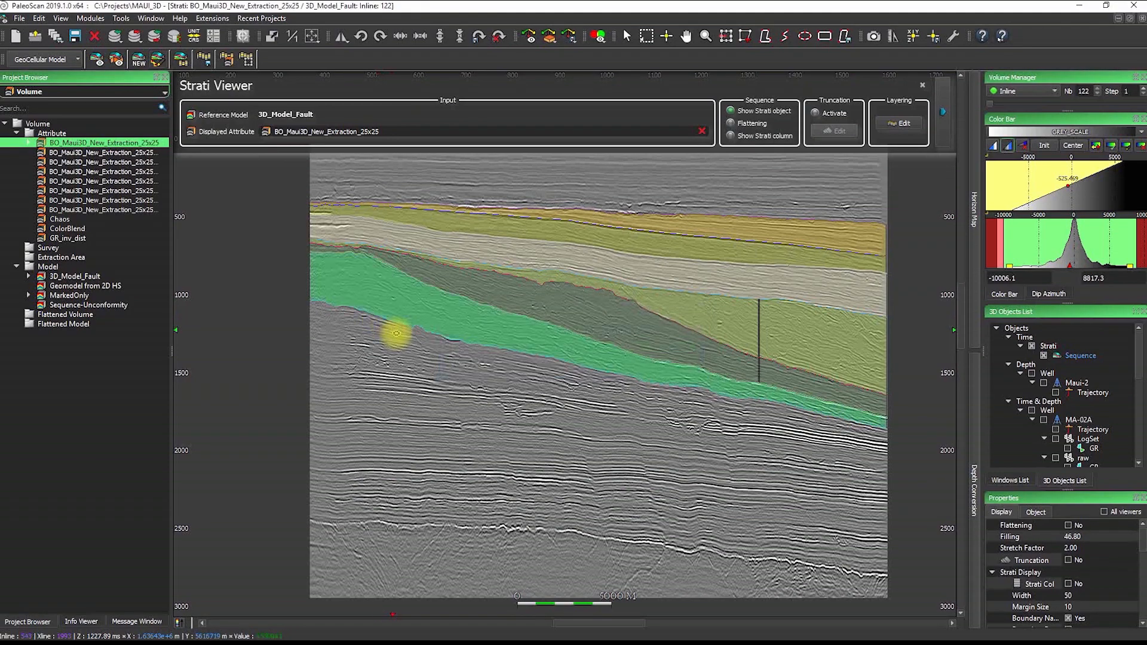
pyautogui.click(397, 378)
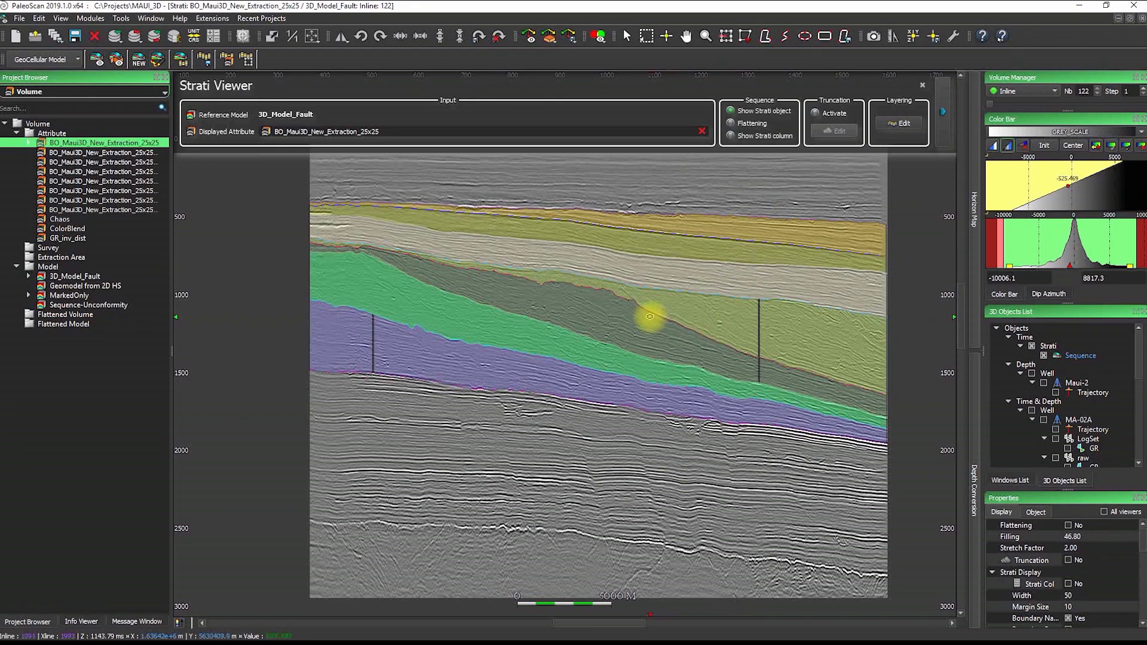
# Check neighbouring inlines, then nudge the boundary at the yellow-green layer's base slightly upward
pyautogui.scroll(7, 650, 317)
pyautogui.scroll(4, 649, 317)
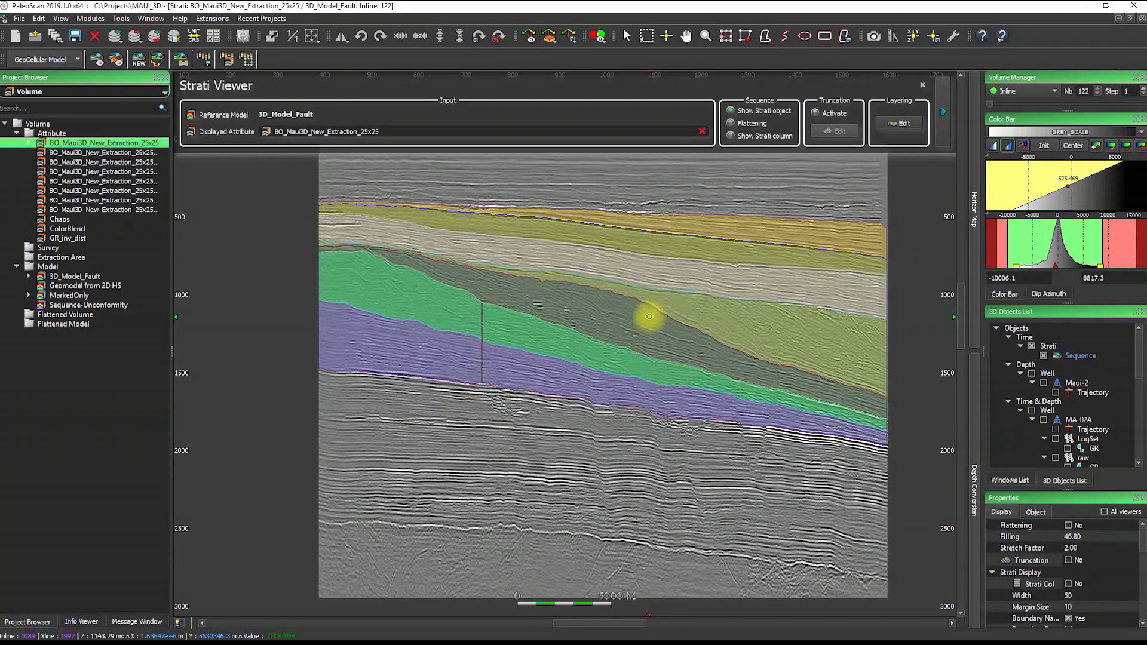
pyautogui.scroll(-4, 650, 317)
pyautogui.scroll(-6, 650, 316)
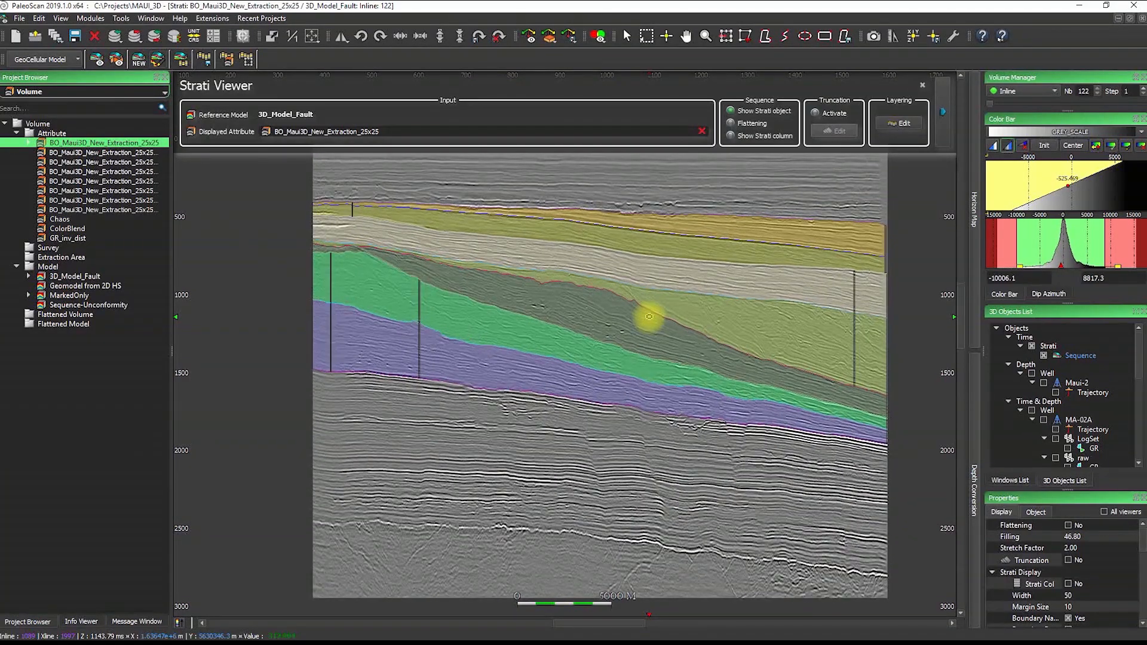
pyautogui.click(1047, 94)
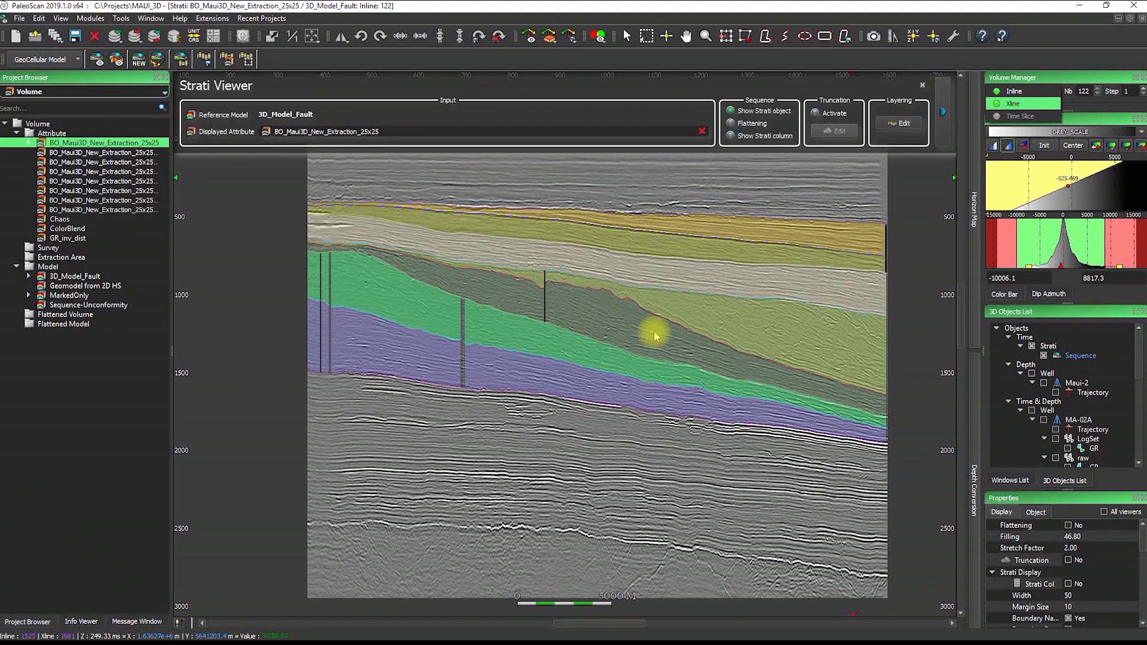
pyautogui.moveTo(675, 317); pyautogui.dragTo(686, 345)
pyautogui.scroll(3, 686, 334)
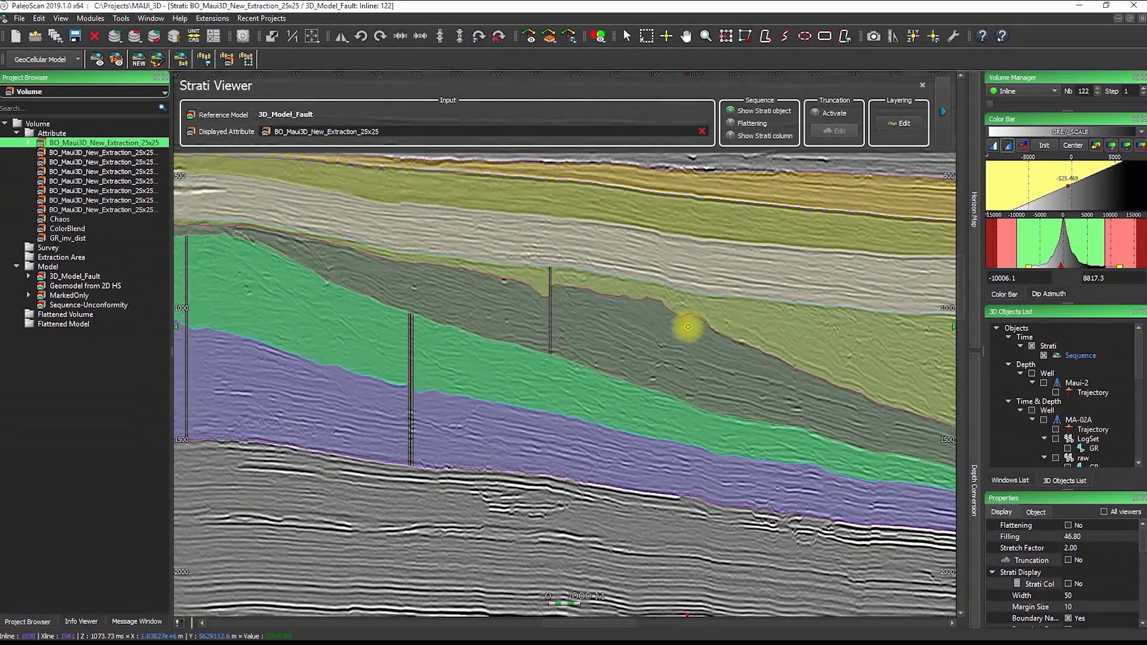
pyautogui.scroll(-5, 688, 328)
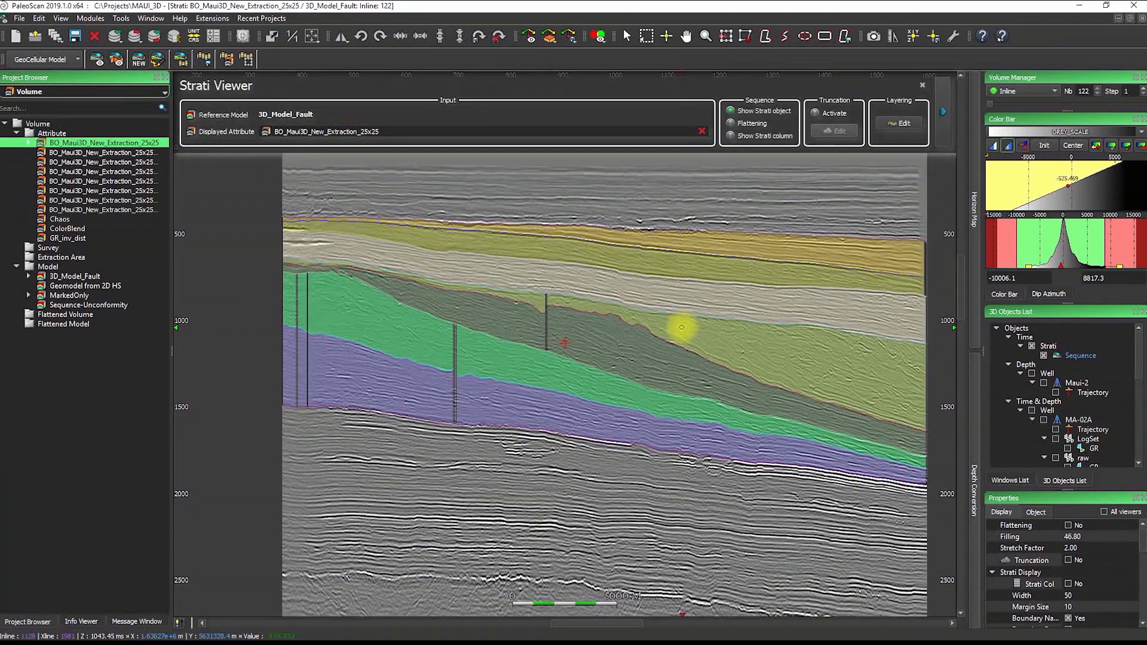
pyautogui.scroll(3, 722, 325)
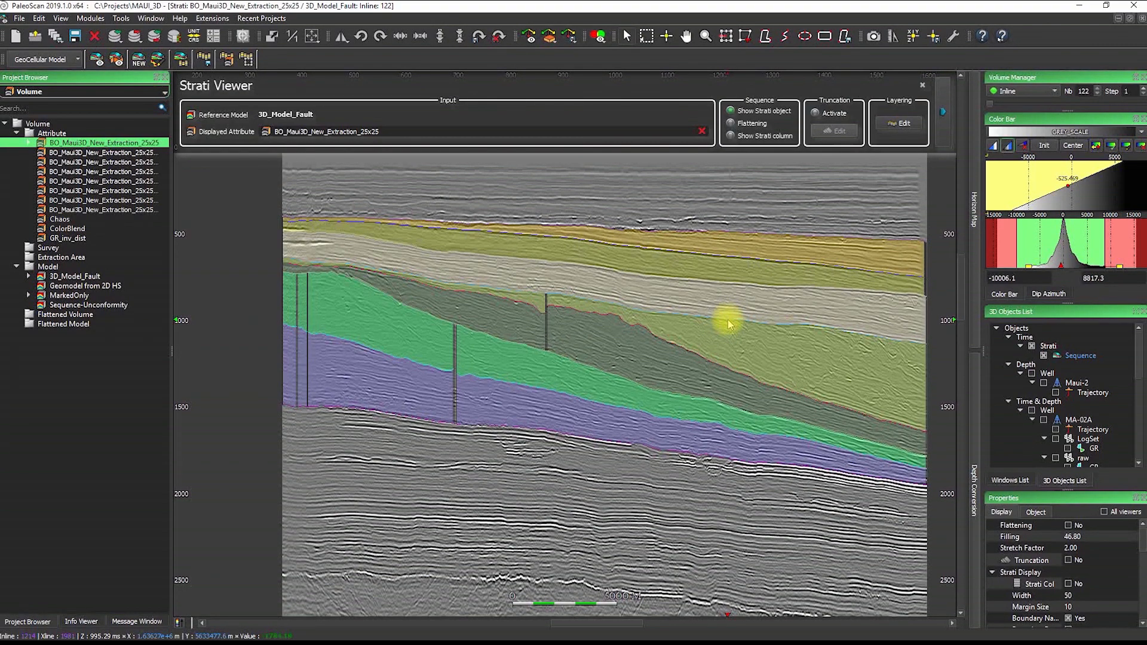
pyautogui.click(728, 322)
pyautogui.moveTo(728, 320); pyautogui.dragTo(728, 317)
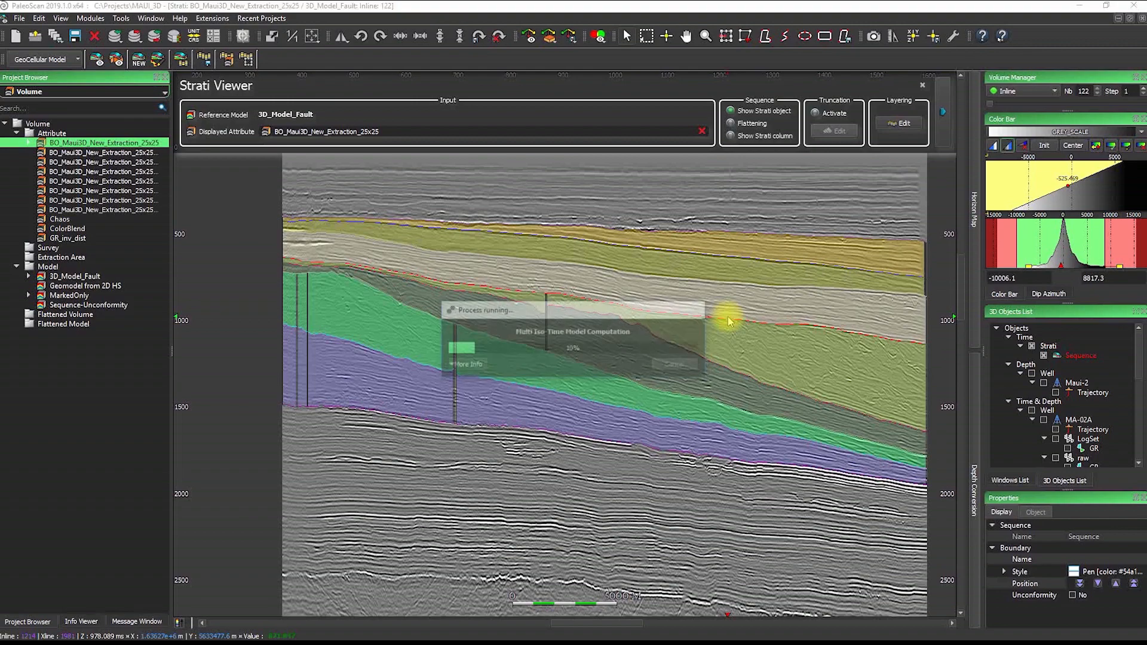
# Shift the selected boundary slightly down, recheck nearby inlines and select the upper fault-bounded layer
pyautogui.press('Down')
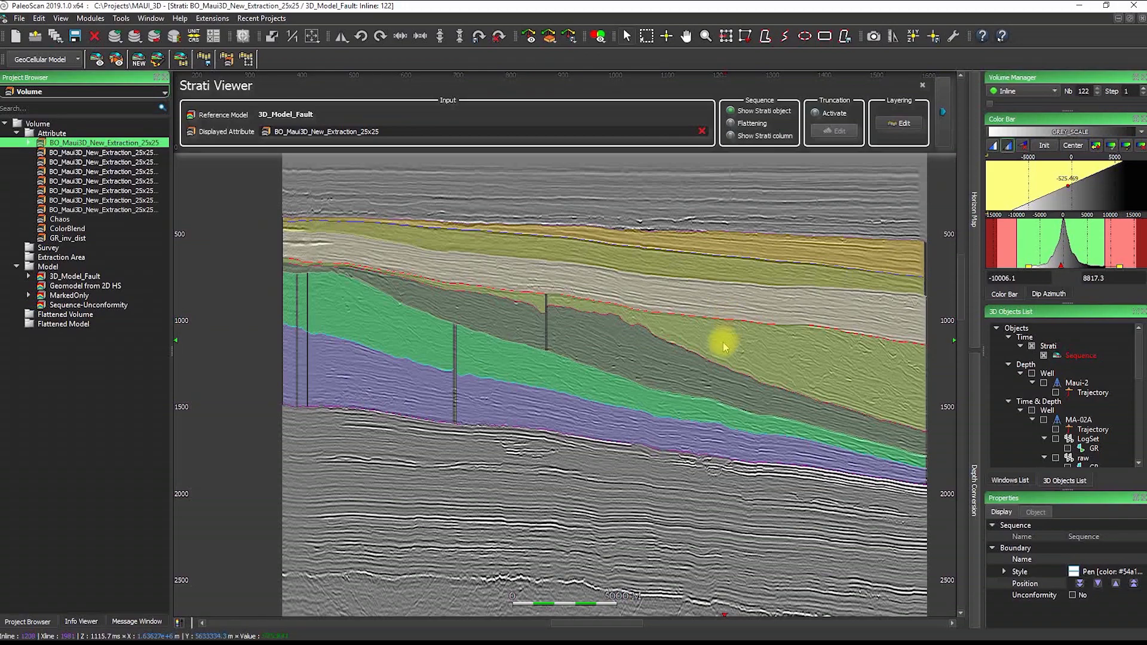
pyautogui.scroll(5, 723, 340)
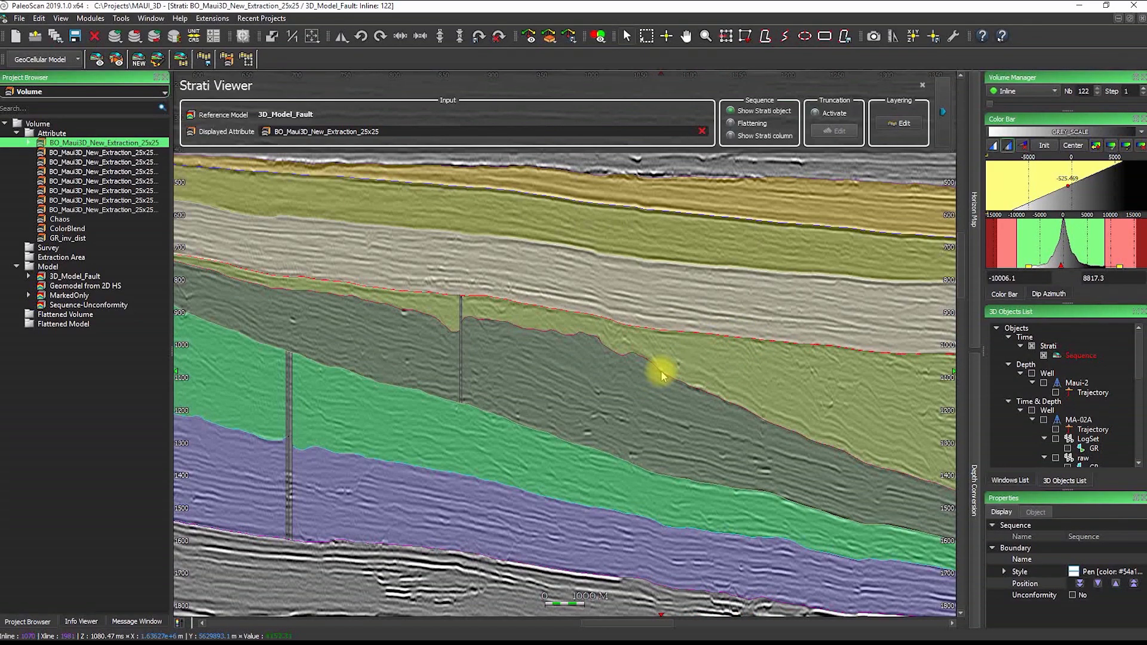
pyautogui.scroll(-5, 651, 338)
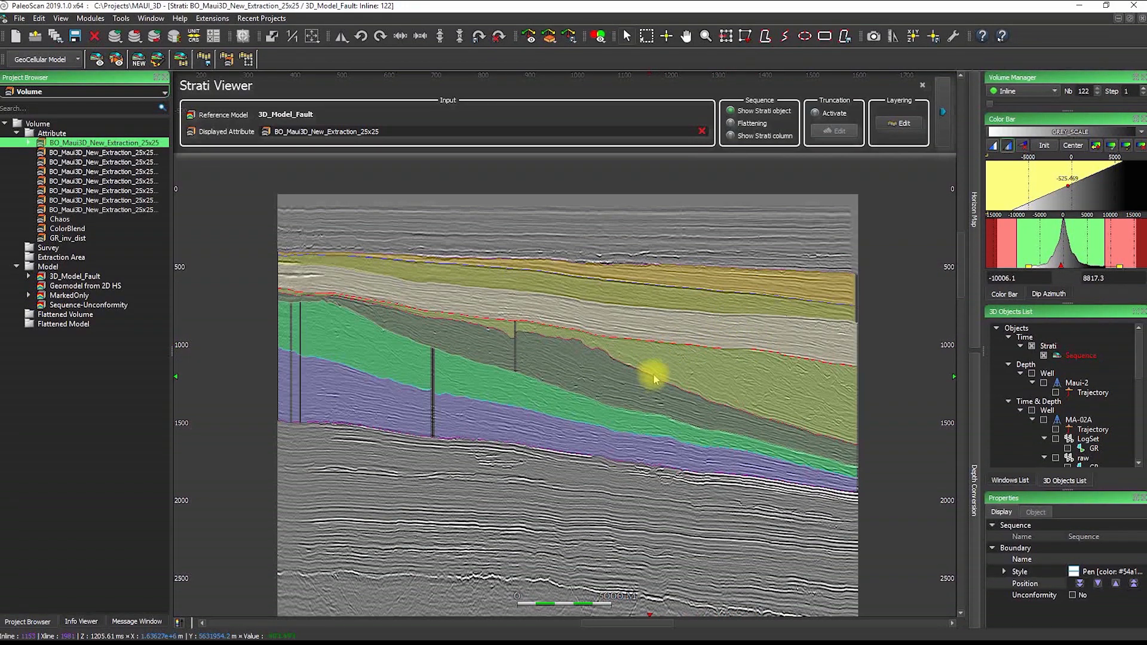
pyautogui.click(672, 361)
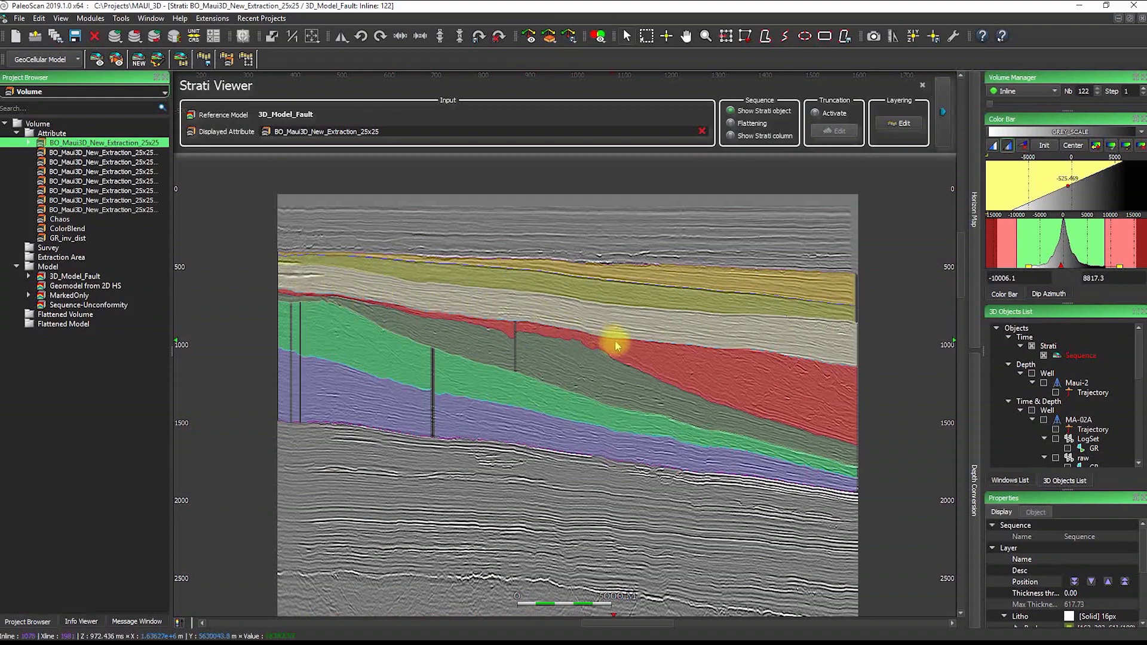
pyautogui.click(33, 60)
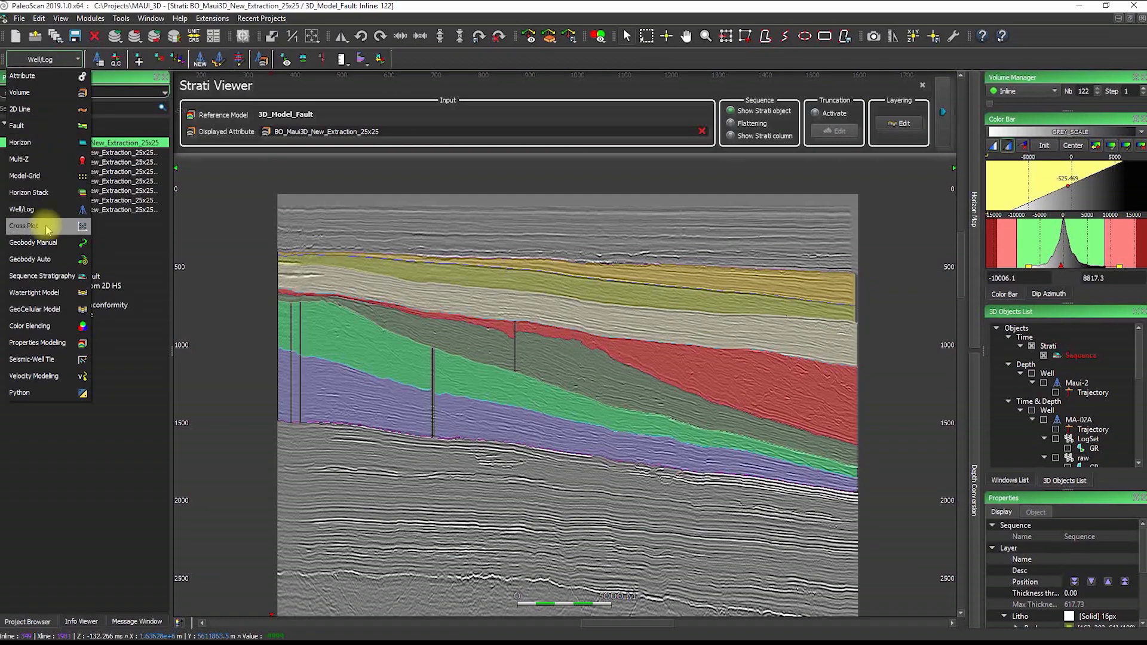
# In Sequence Stratigraphy, select the strati section, zoom in and apply Truncation Top
pyautogui.click(39, 276)
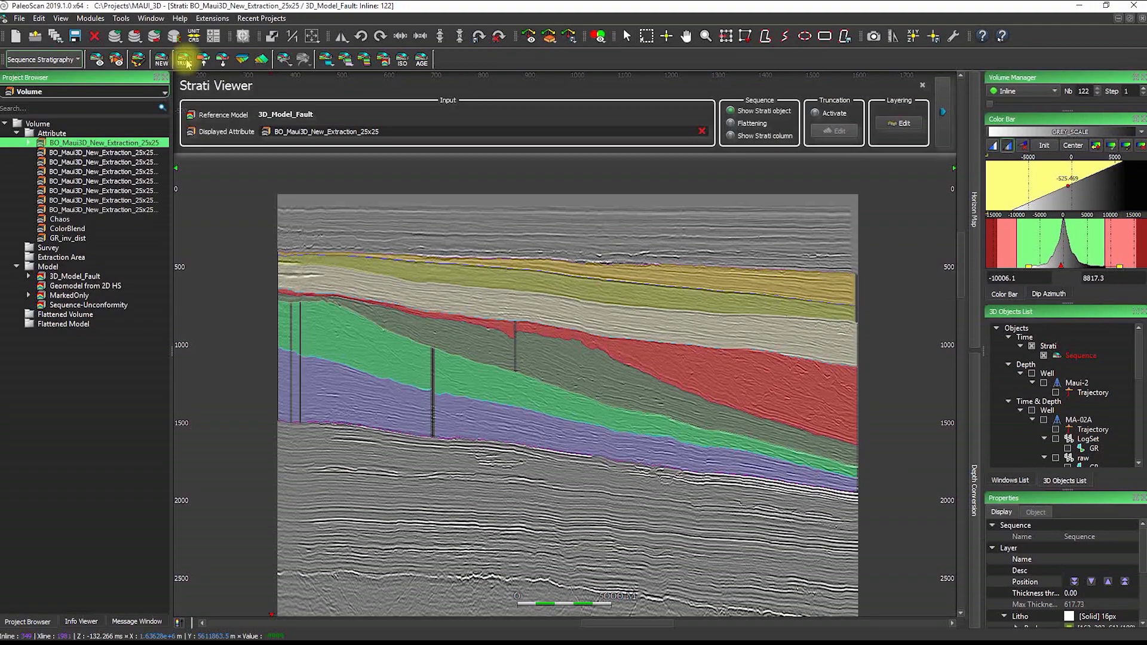
pyautogui.click(642, 355)
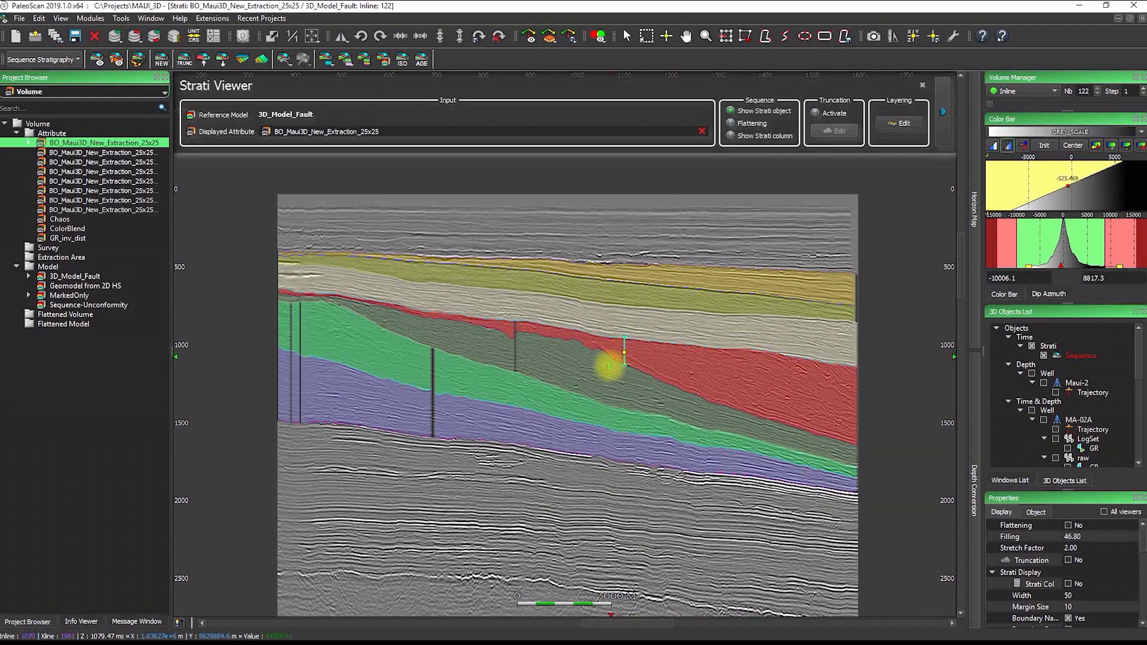
pyautogui.scroll(3, 616, 367)
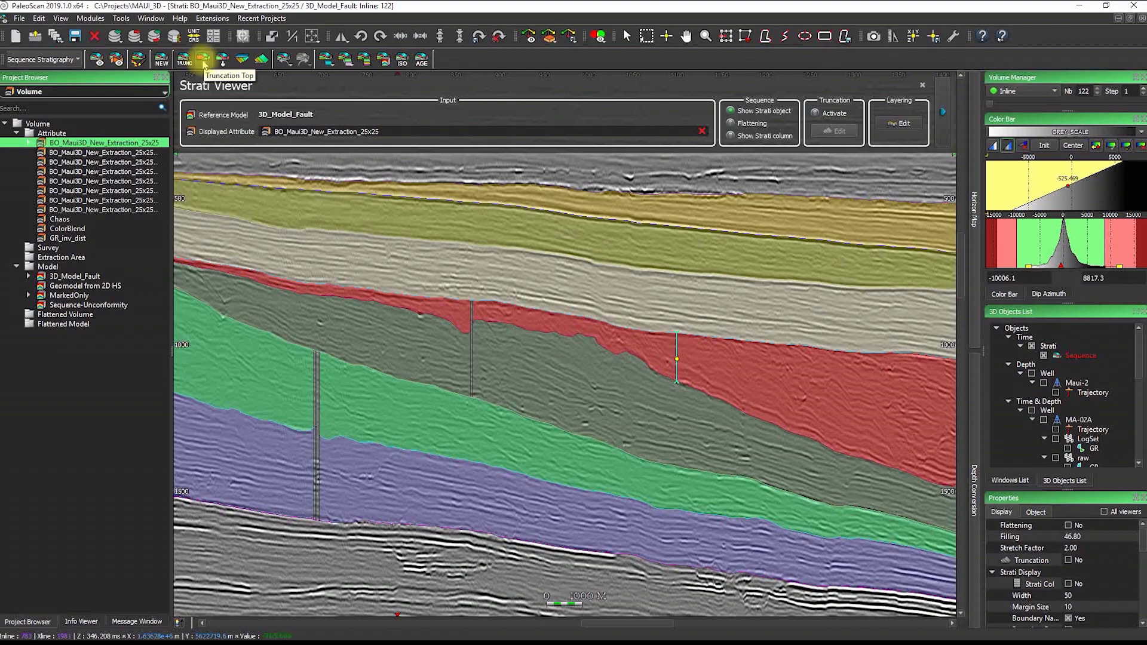
pyautogui.click(204, 63)
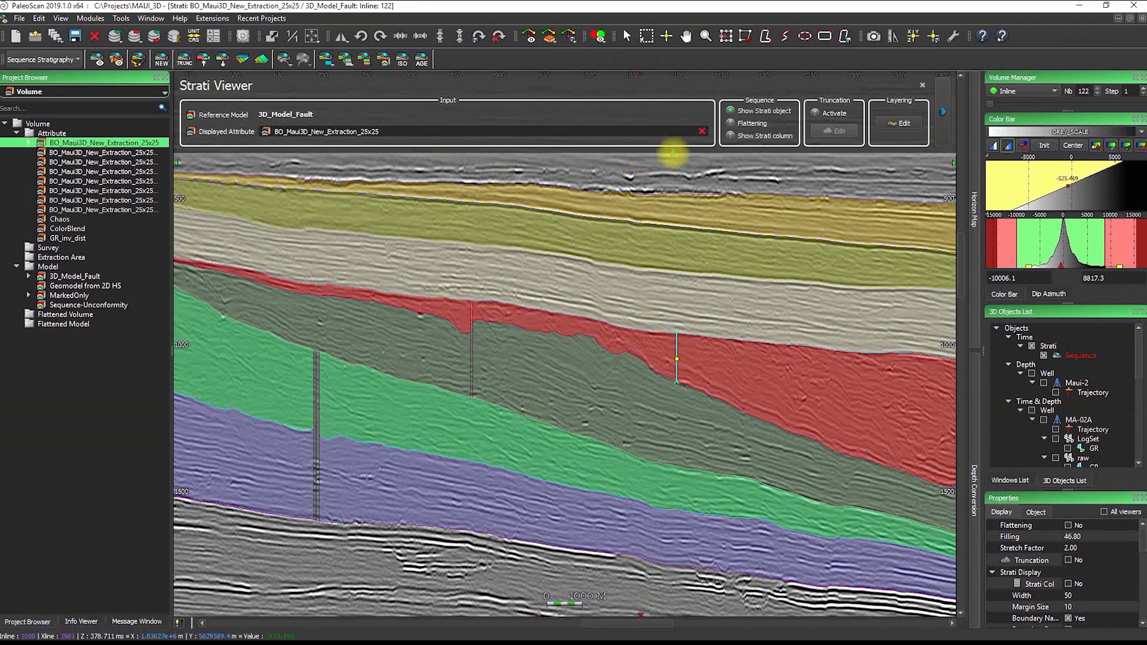
# Activate truncation to rebuild the strati history, then zoom out and recentre the section
pyautogui.click(815, 114)
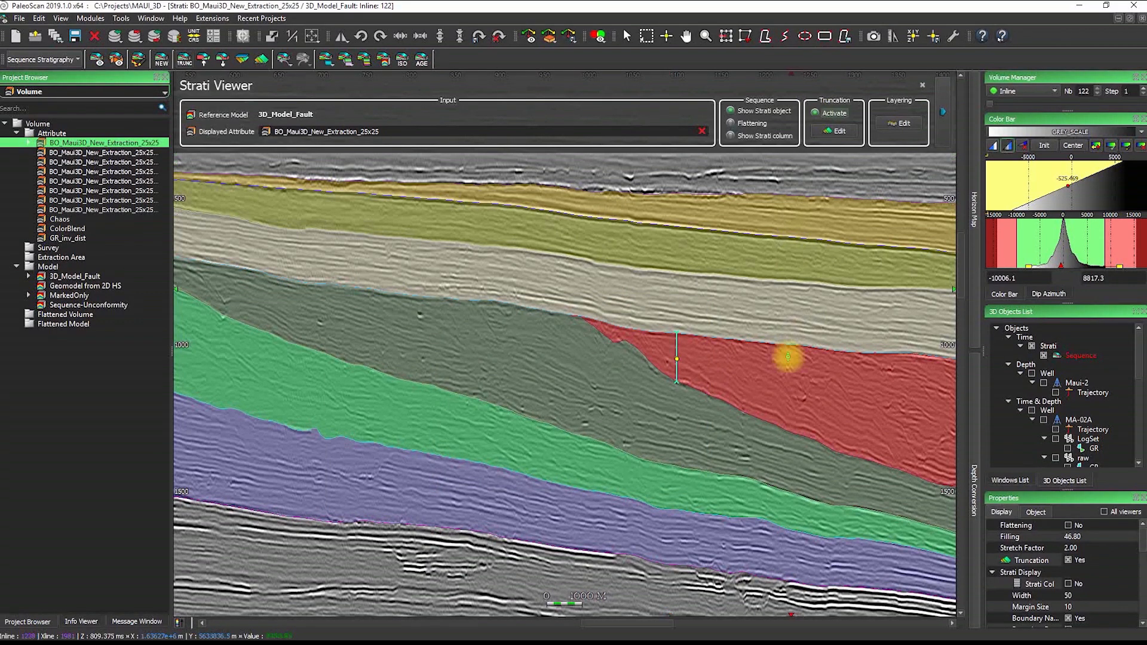
pyautogui.scroll(-2, 583, 295)
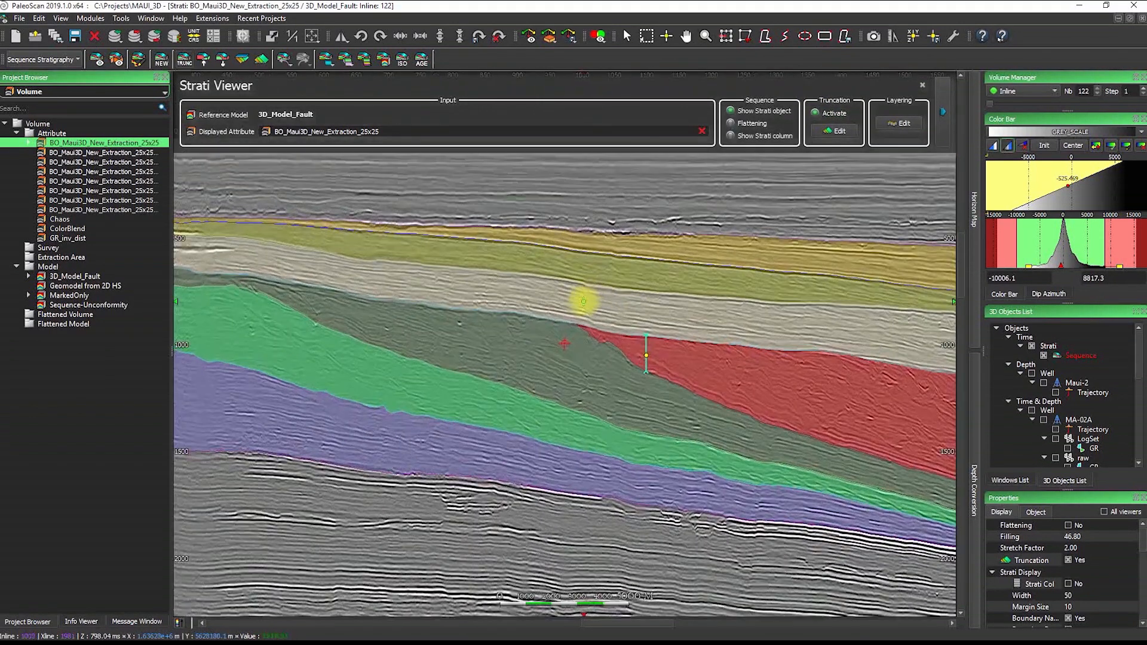
pyautogui.scroll(-3, 512, 287)
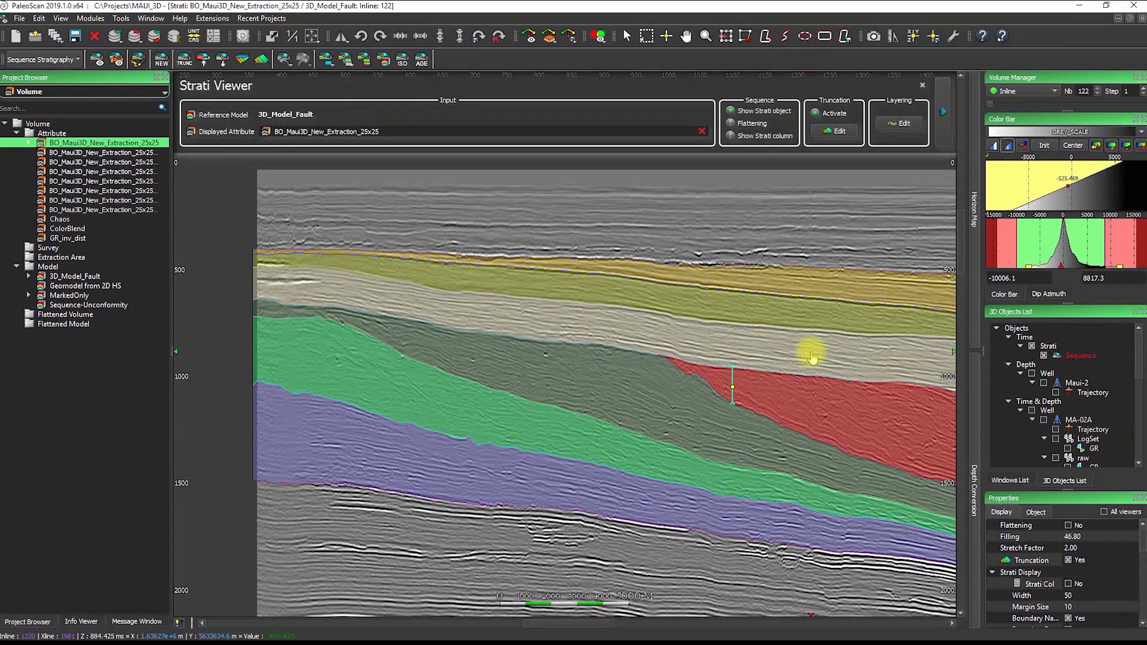
pyautogui.moveTo(810, 352); pyautogui.dragTo(726, 328, button='middle')
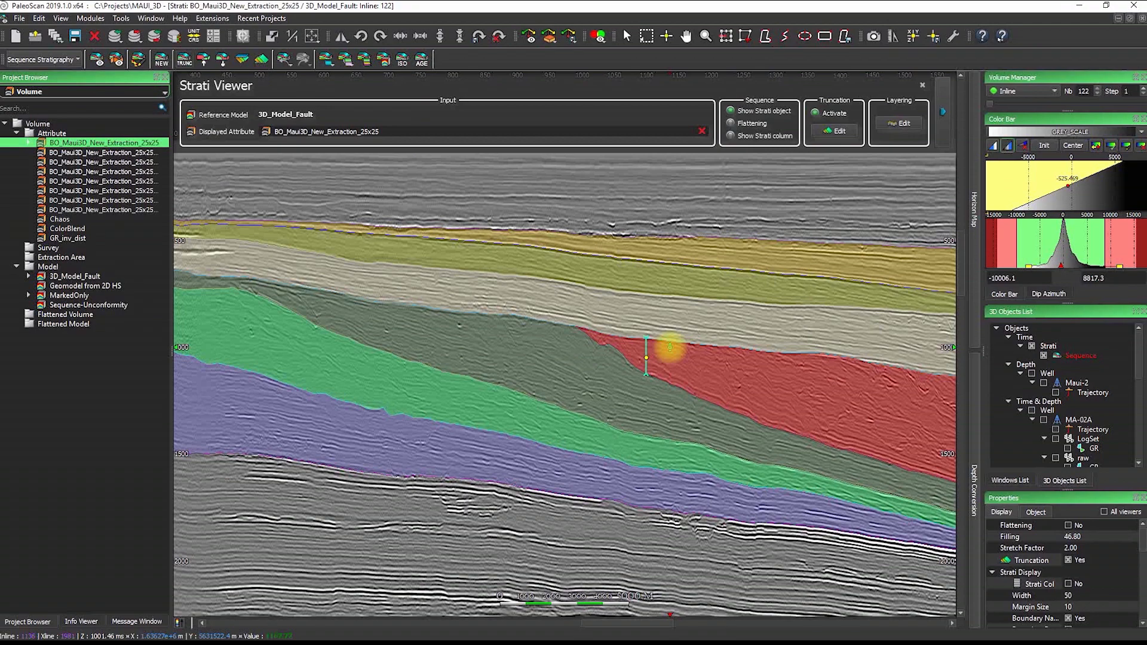
# Give the topmost layer Parallel Bottom sub-layering with 7 sub-layers
pyautogui.click(769, 262)
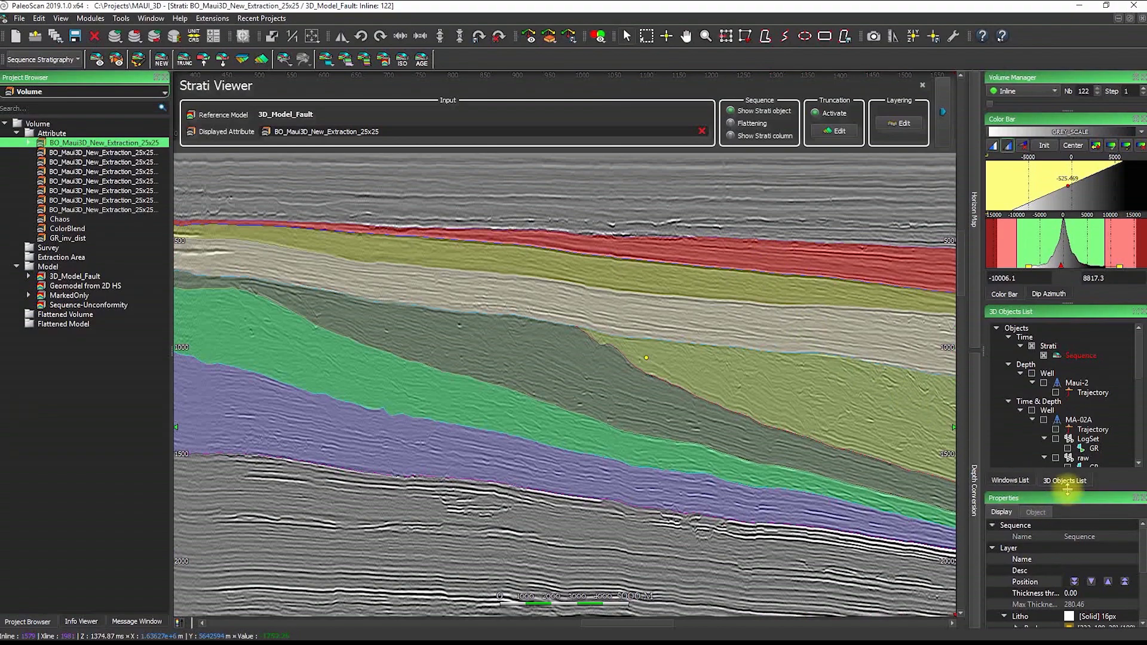
pyautogui.moveTo(1068, 489); pyautogui.dragTo(1046, 389)
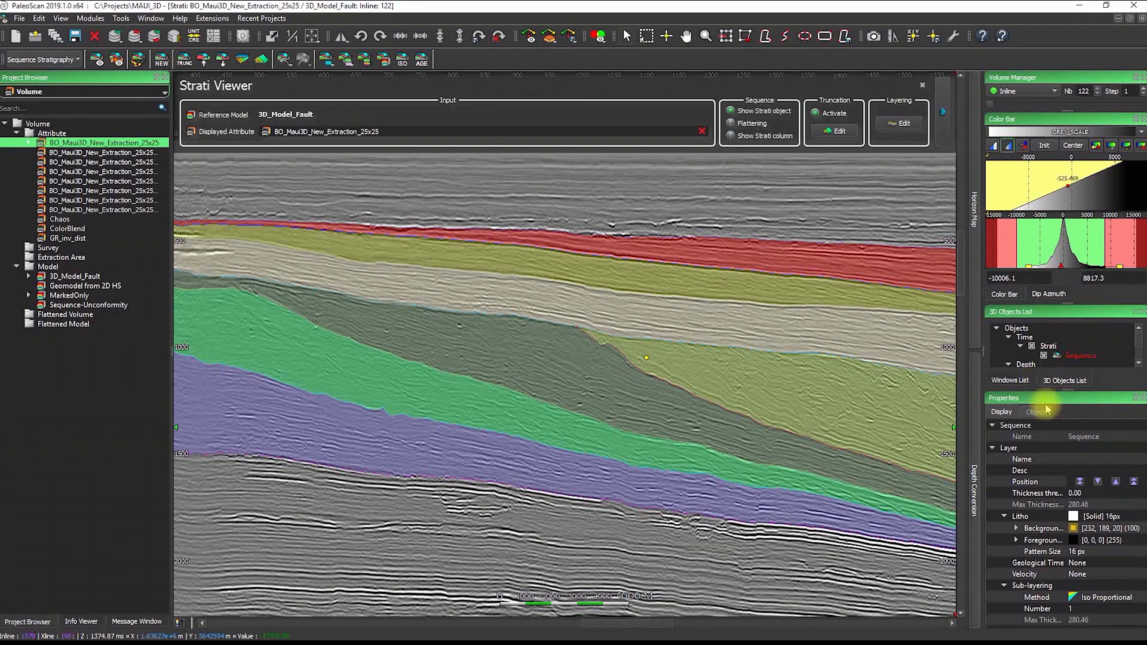
pyautogui.click(1120, 598)
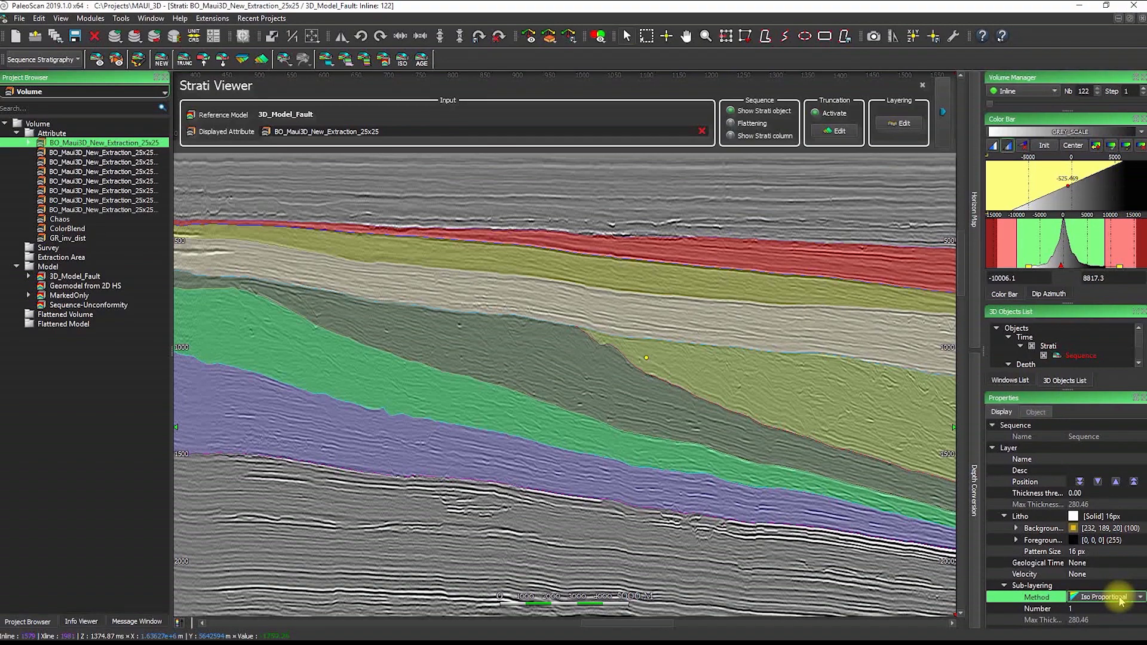
pyautogui.click(1121, 597)
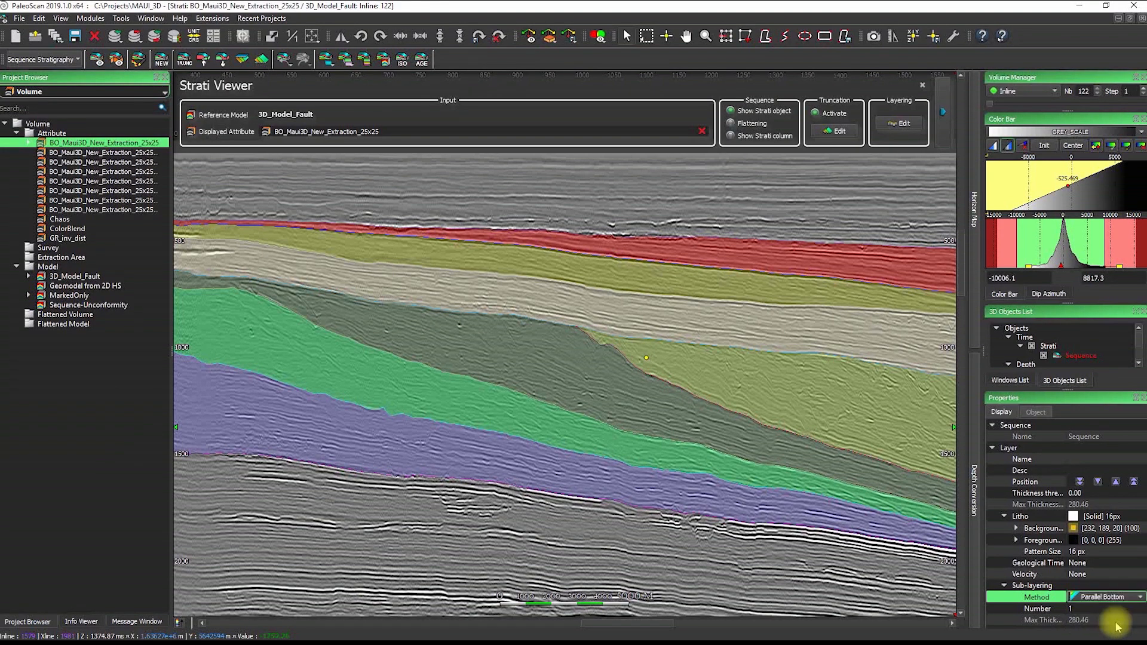
pyautogui.click(1109, 623)
pyautogui.click(1105, 608)
pyautogui.write('7')
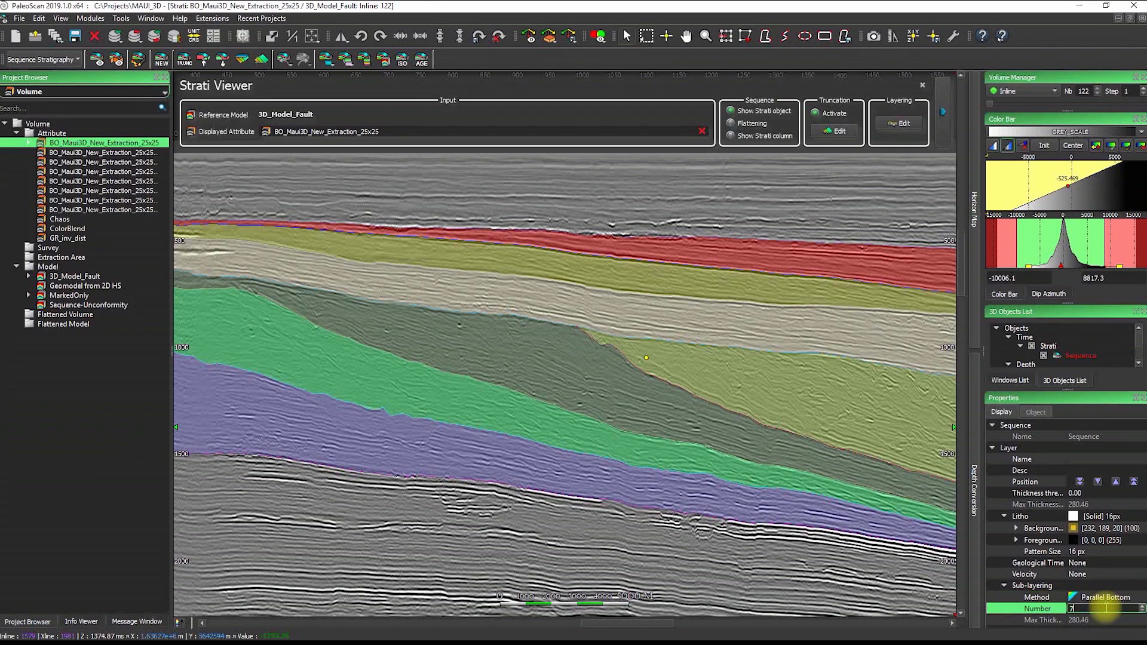
pyautogui.press('Return')
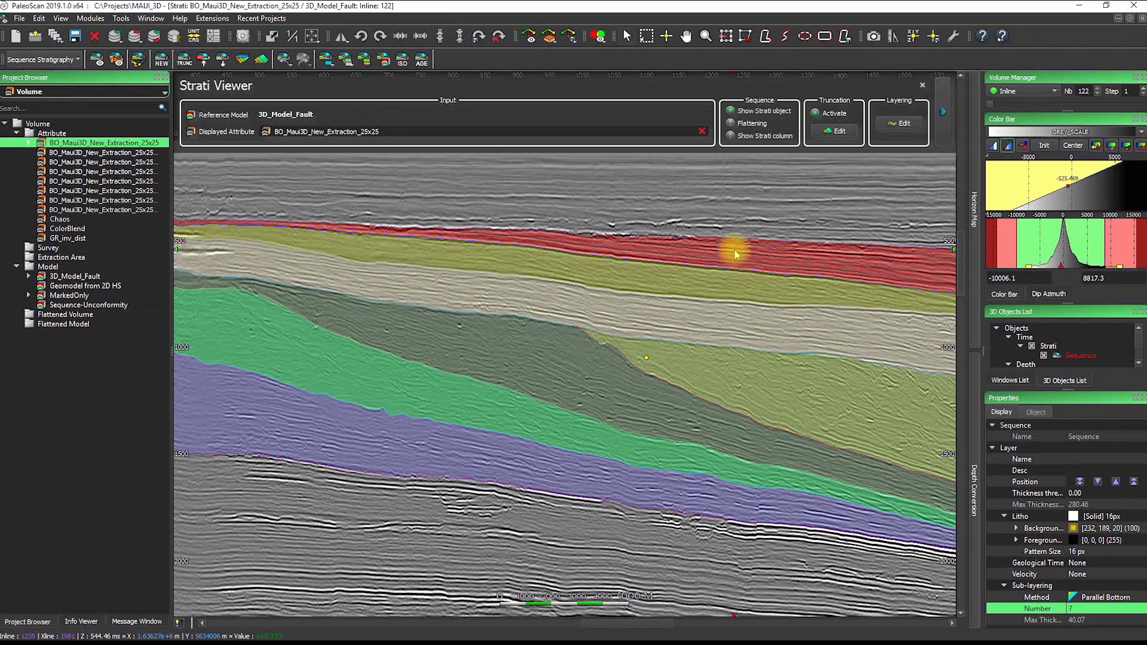
# Set the second layer to 4 sub-layers and the beige layer to 3
pyautogui.click(734, 285)
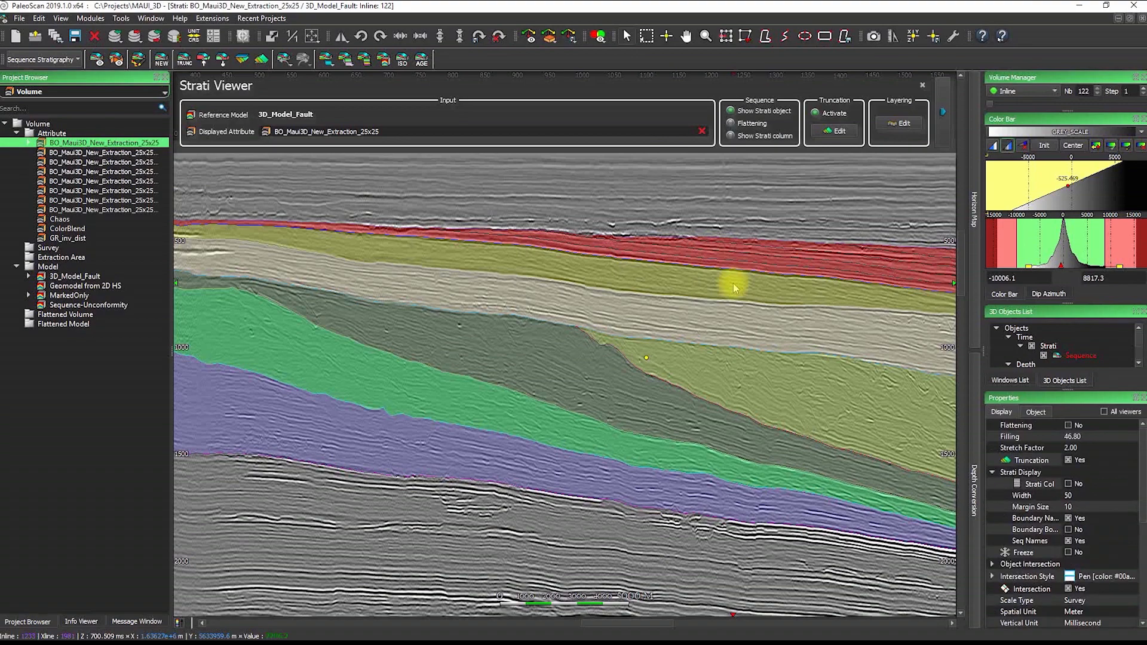
pyautogui.click(1091, 609)
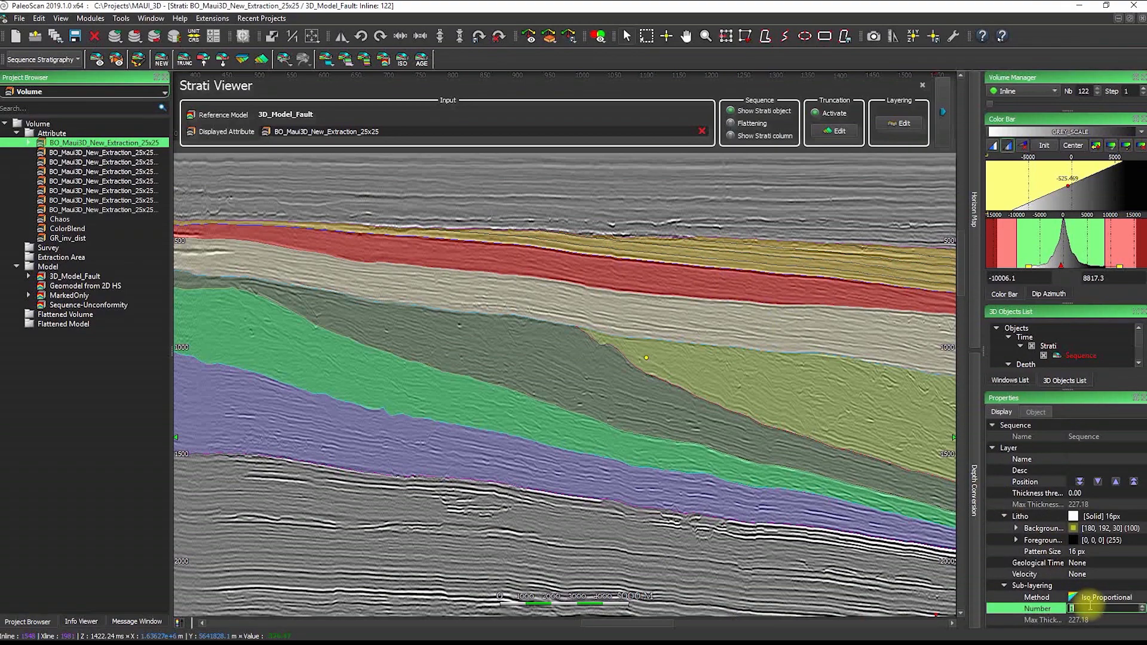
pyautogui.write('4')
pyautogui.press('Return')
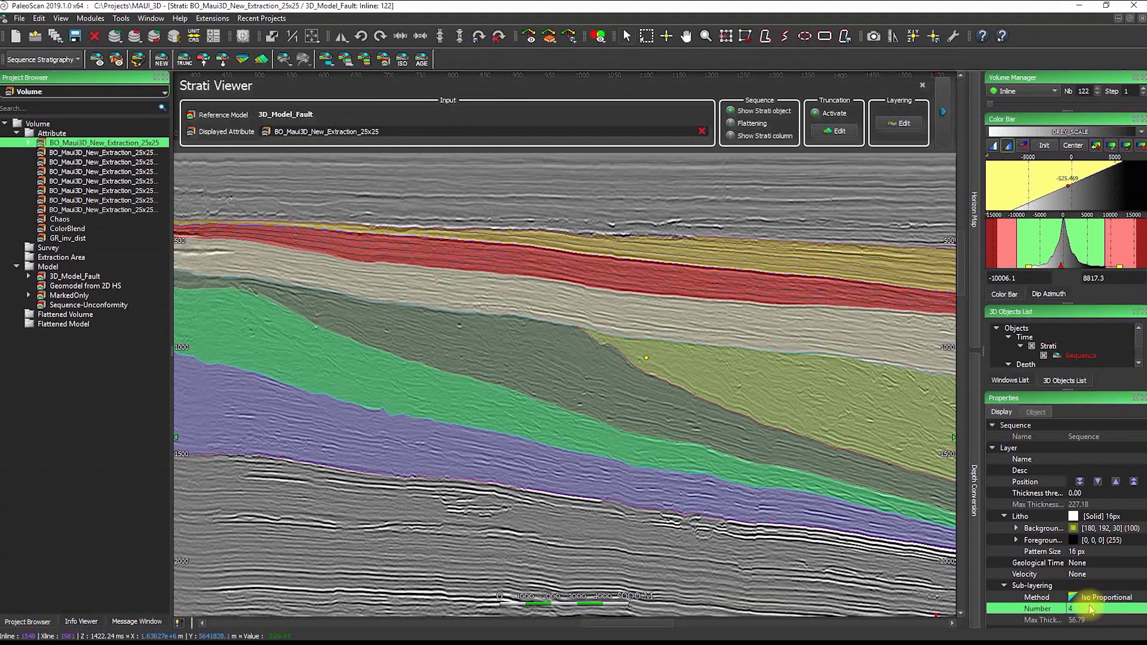
pyautogui.click(690, 320)
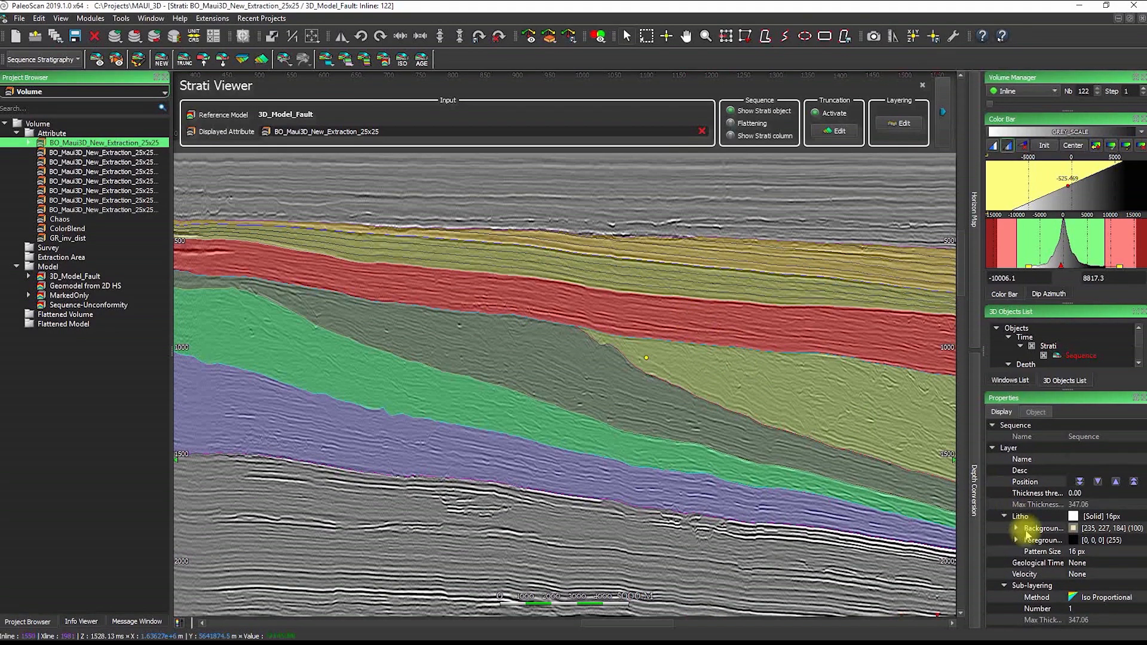
pyautogui.click(1080, 608)
pyautogui.write('3')
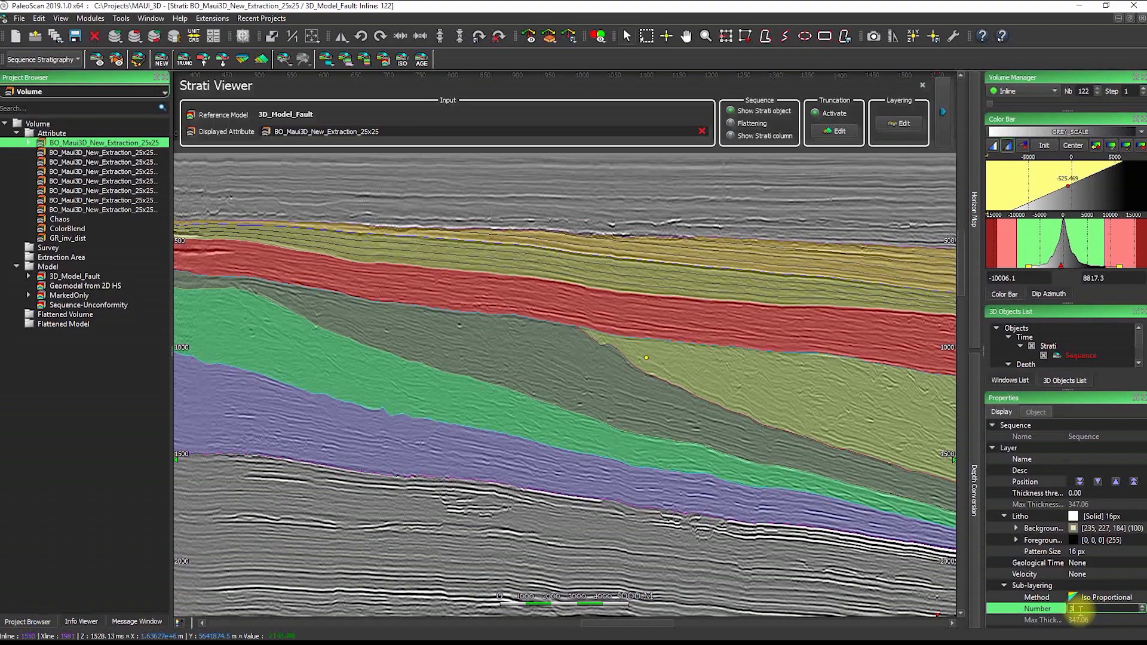
pyautogui.press('Return')
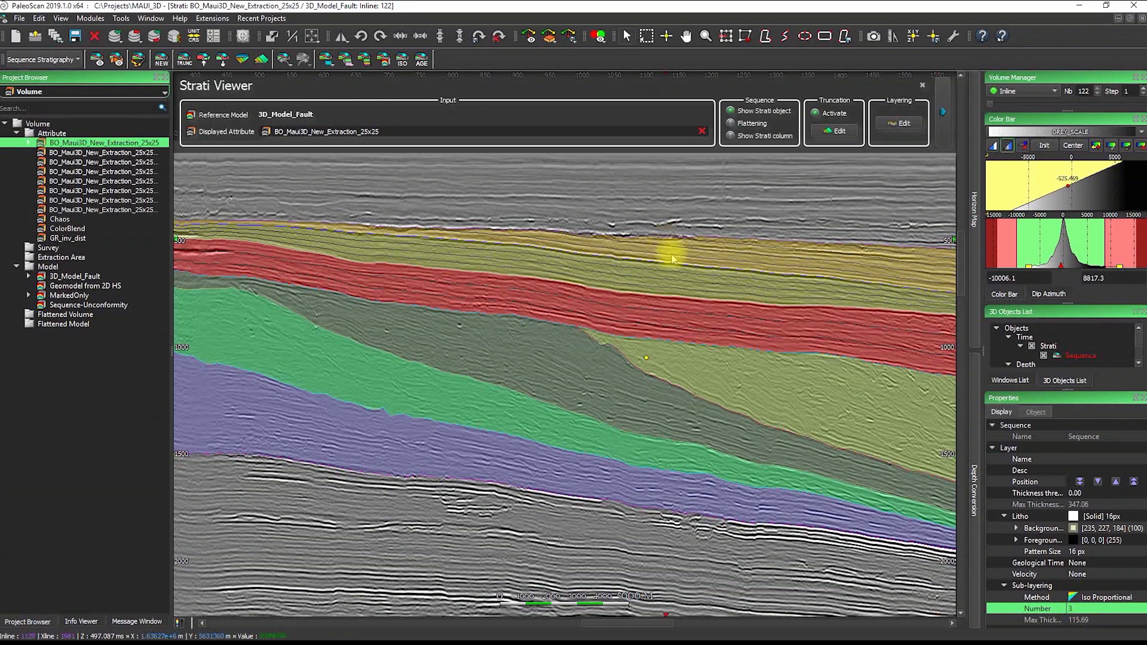
# Change the olive layer's sub-layer count from 4 to 6
pyautogui.click(682, 285)
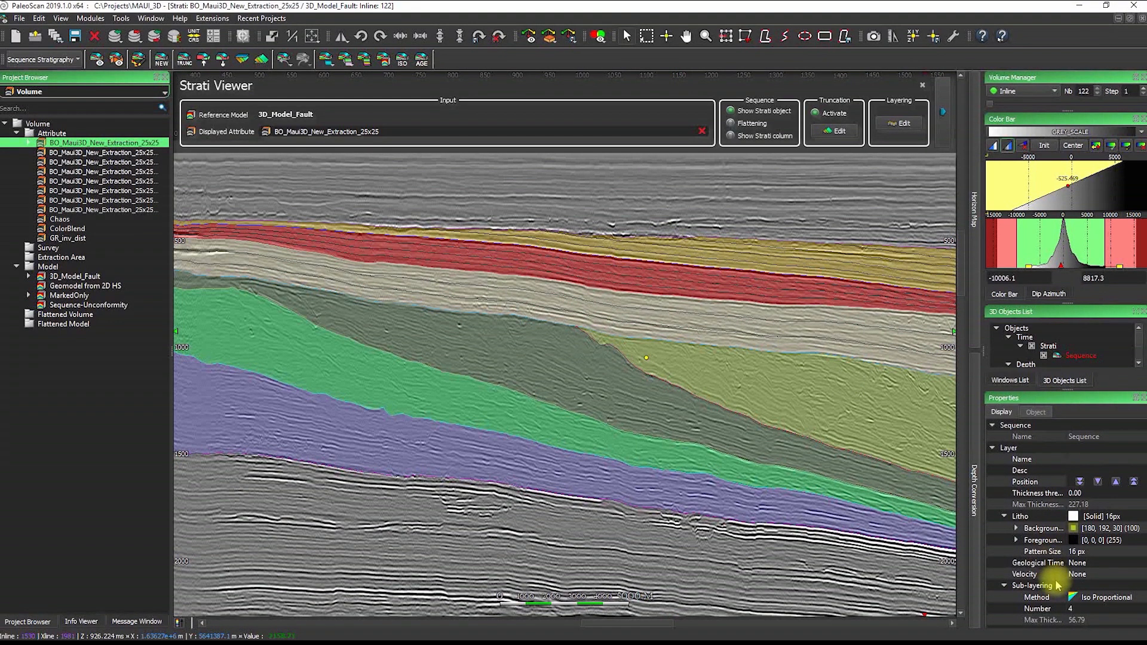
pyautogui.click(1059, 609)
pyautogui.click(1074, 610)
pyautogui.write('6')
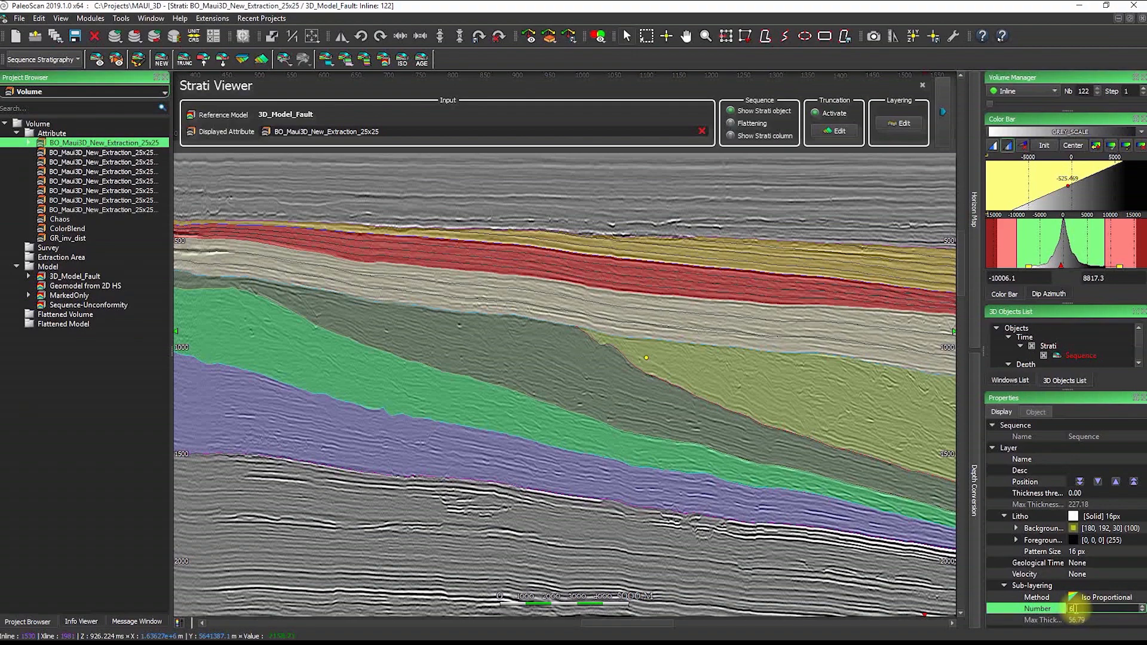
pyautogui.press('Return')
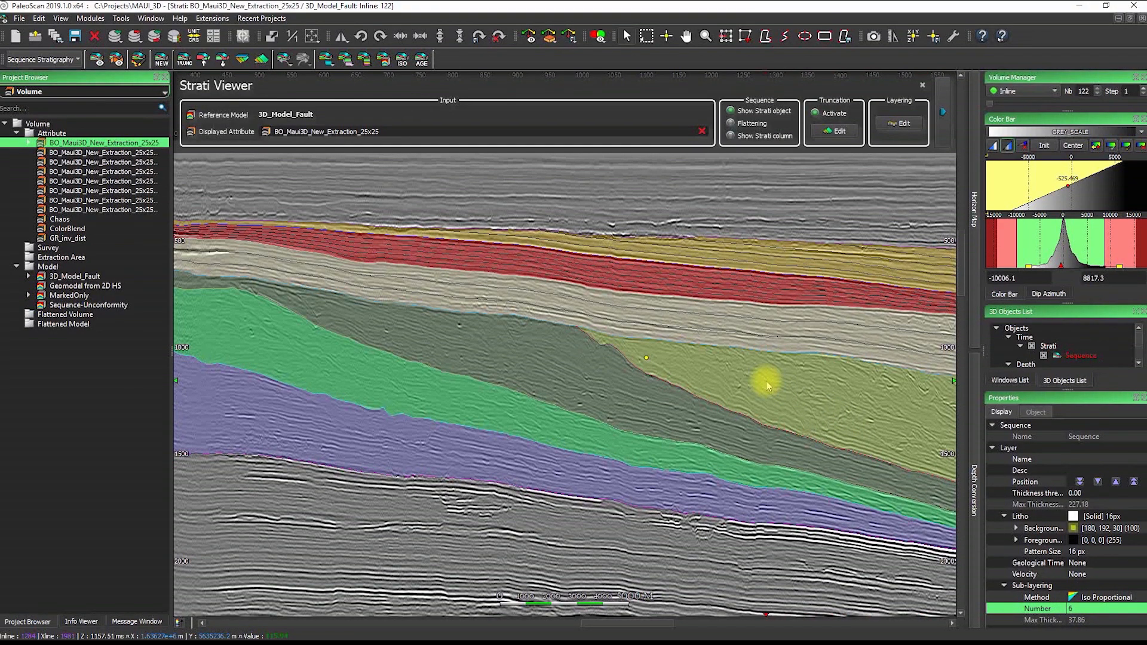
# Give the red fault-block layer Parallel Bottom sub-layering with 10 sub-layers
pyautogui.click(762, 382)
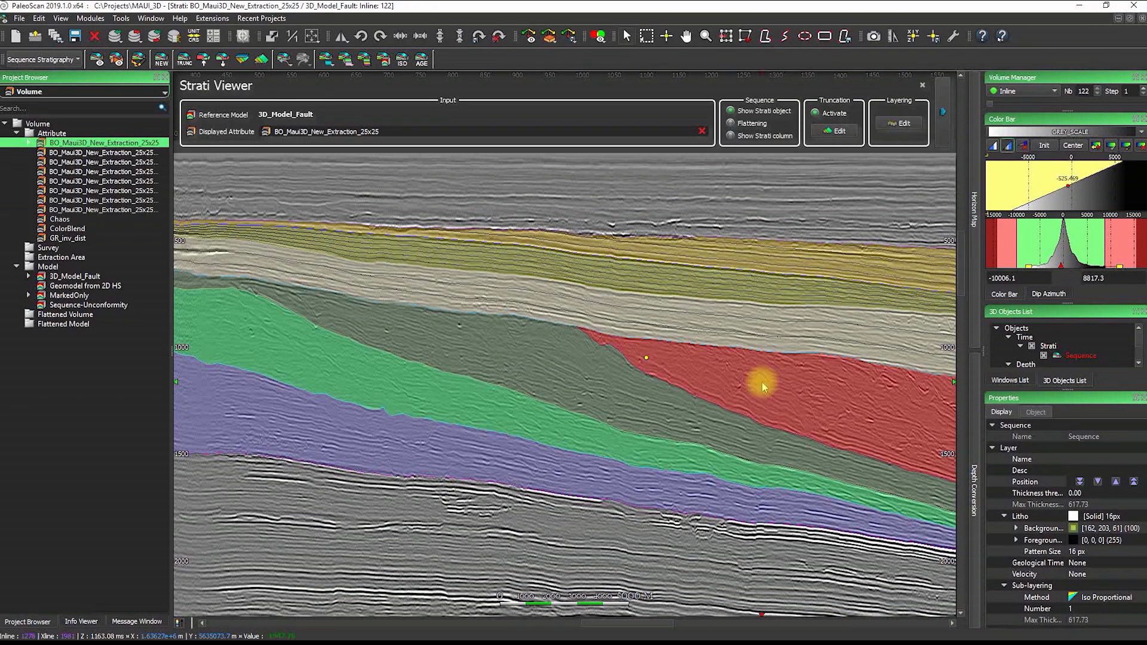
pyautogui.click(1103, 598)
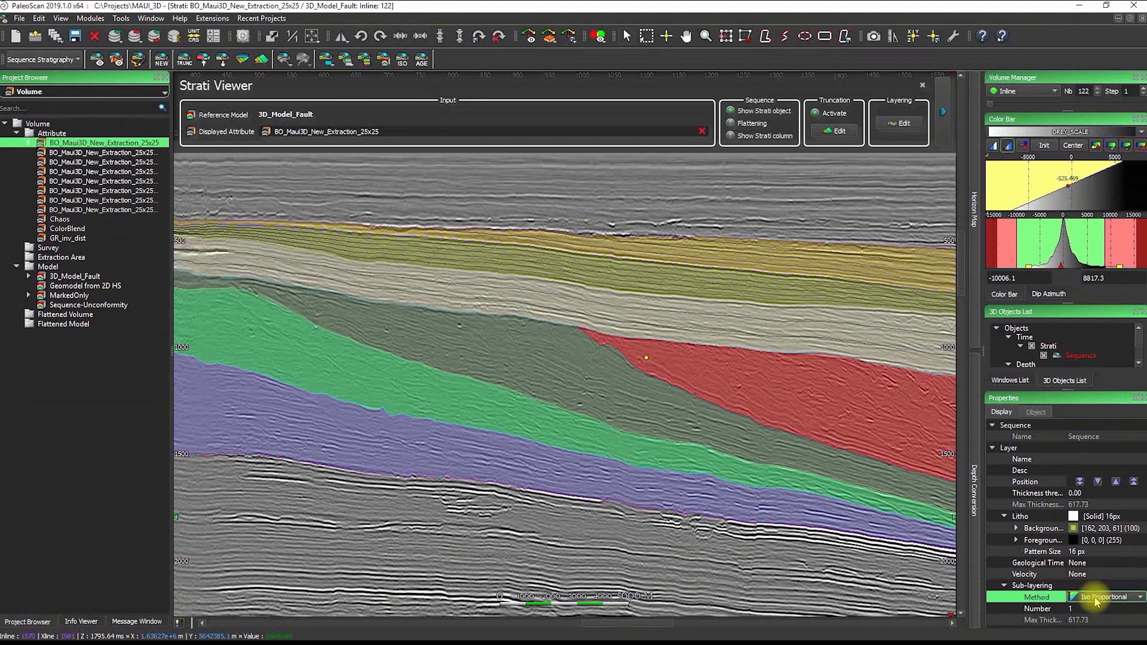
pyautogui.click(1103, 598)
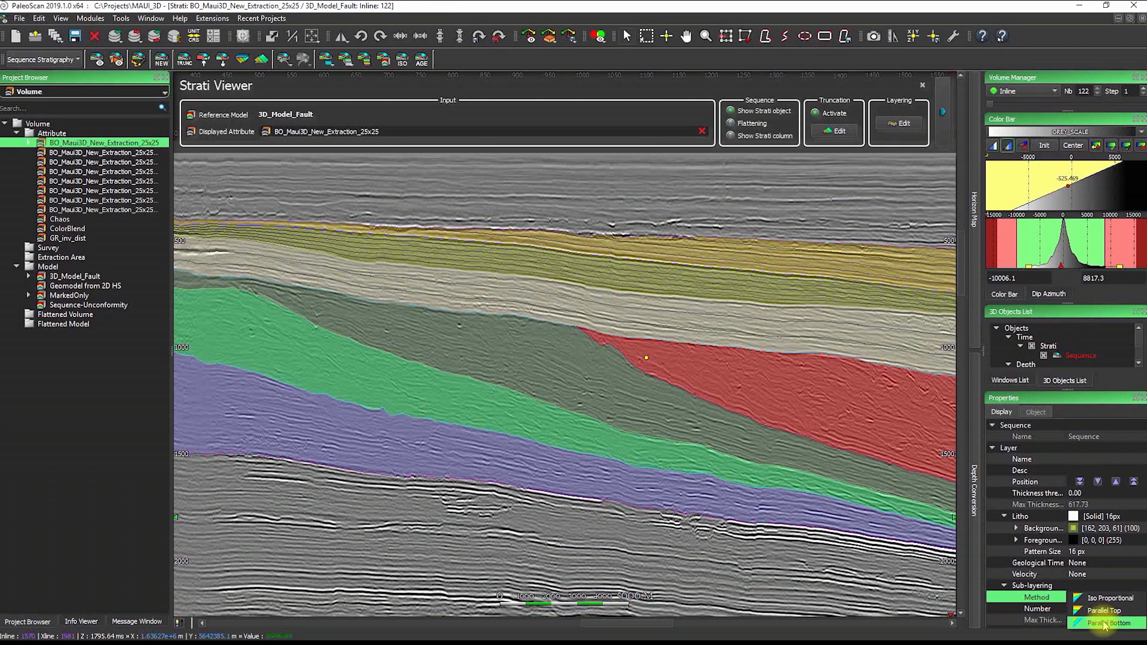
pyautogui.click(1104, 624)
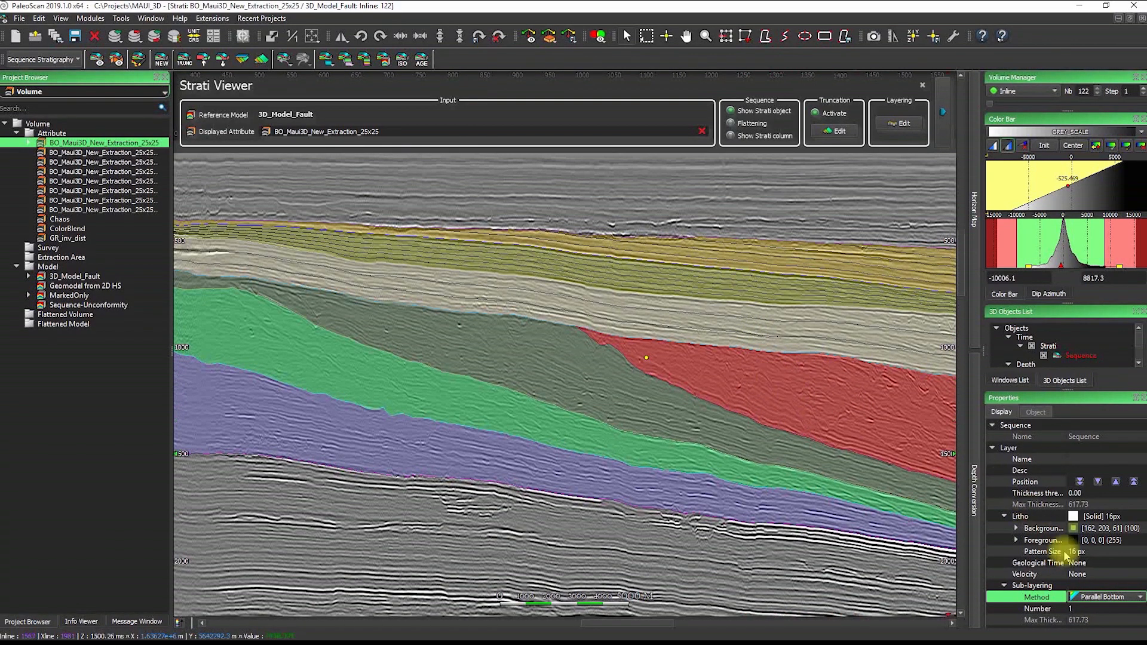
pyautogui.click(1072, 609)
pyautogui.rightClick(1073, 609)
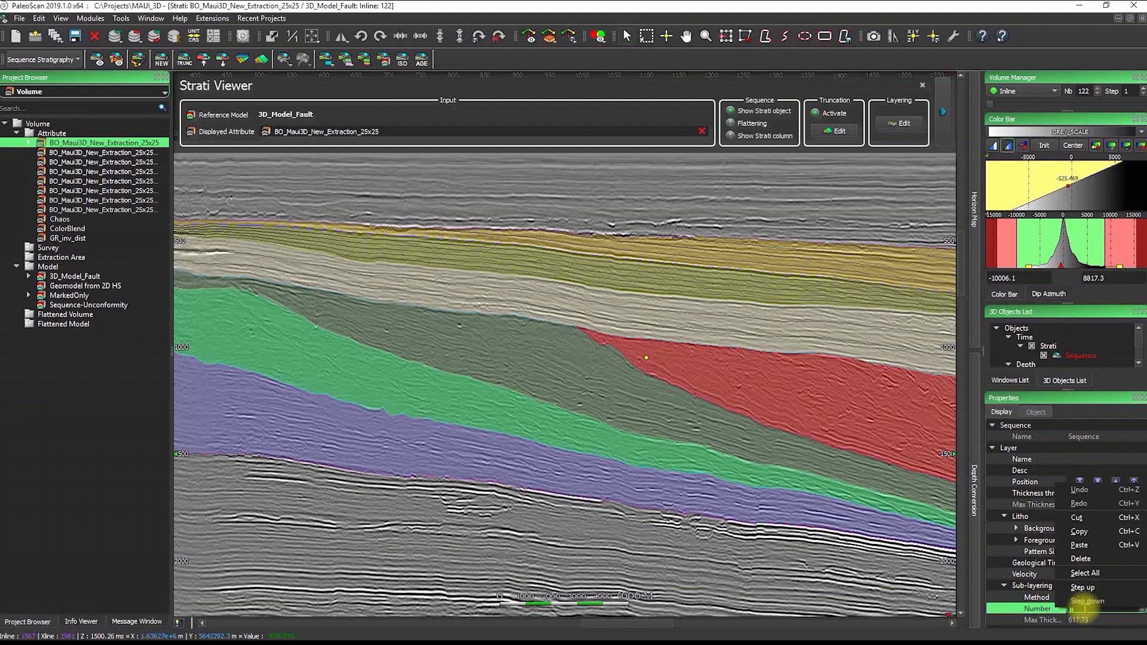
pyautogui.click(1085, 609)
pyautogui.moveTo(1081, 609); pyautogui.dragTo(1068, 609)
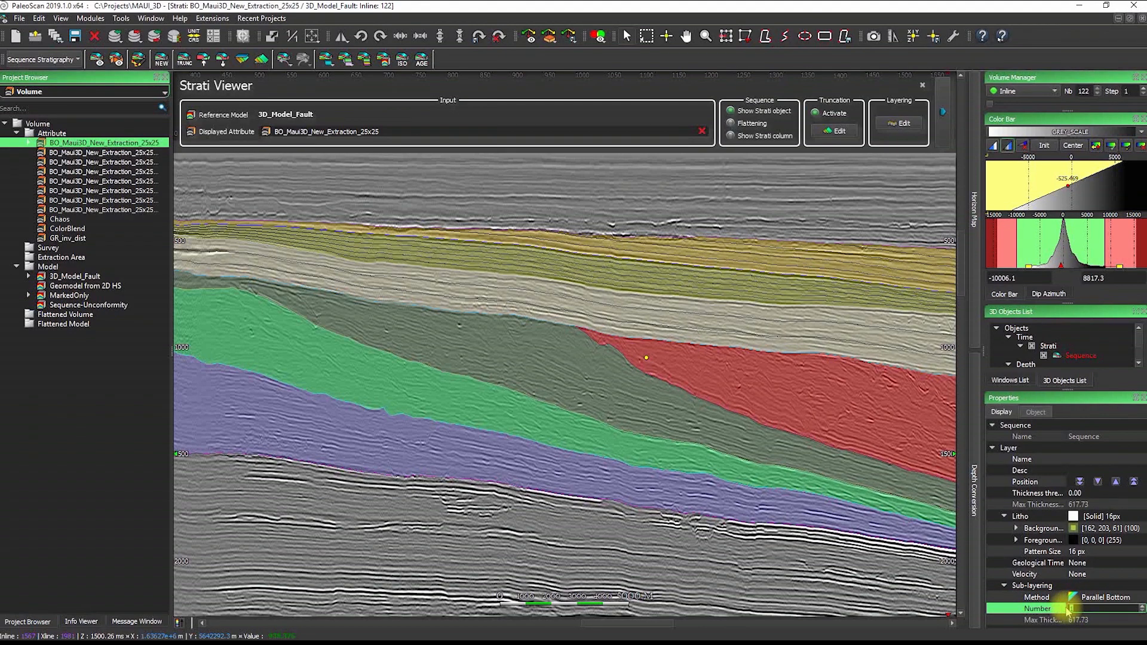
pyautogui.write('10')
pyautogui.press('Return')
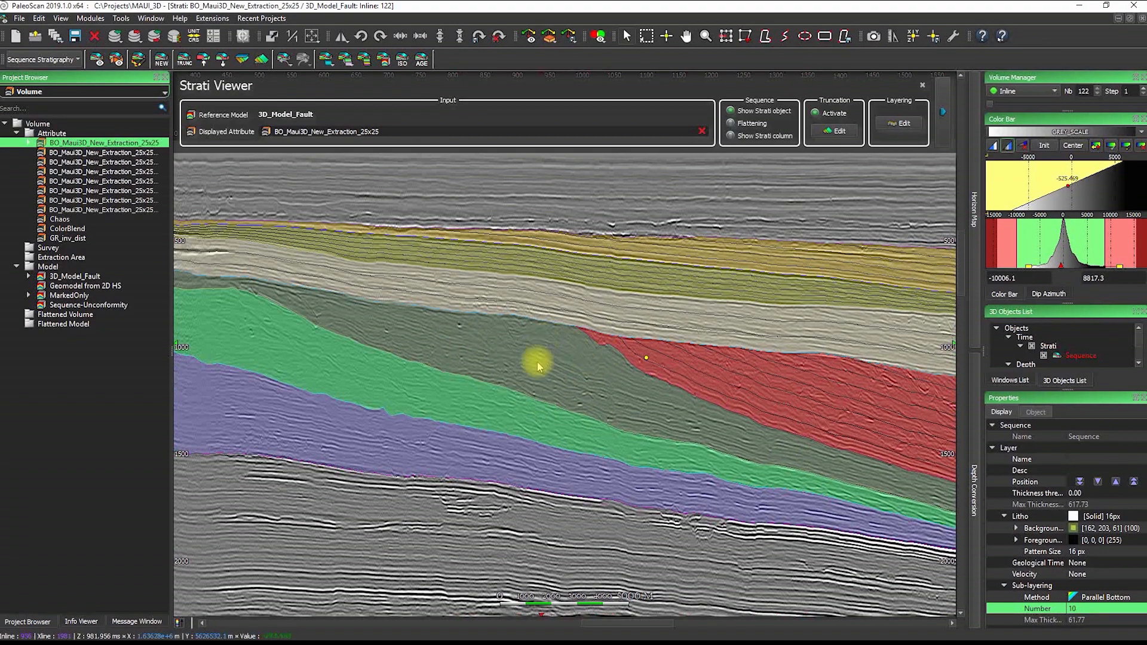
pyautogui.click(437, 388)
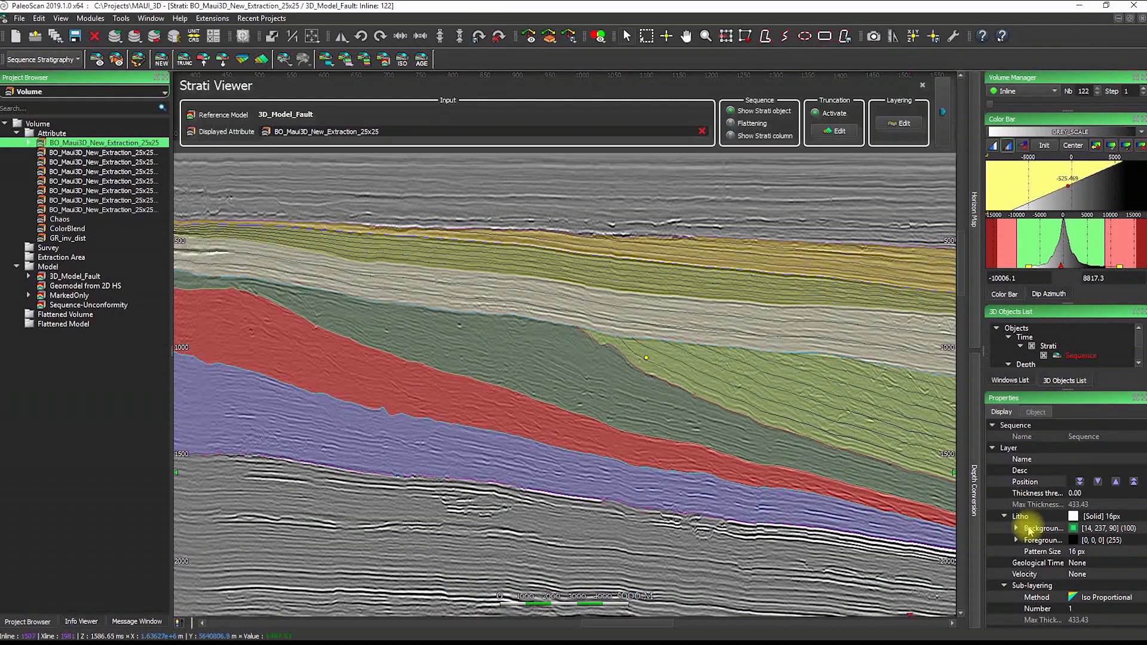
# Set the green layer to Parallel Top sub-layering with 8 sub-layers
pyautogui.click(1094, 597)
pyautogui.click(1093, 598)
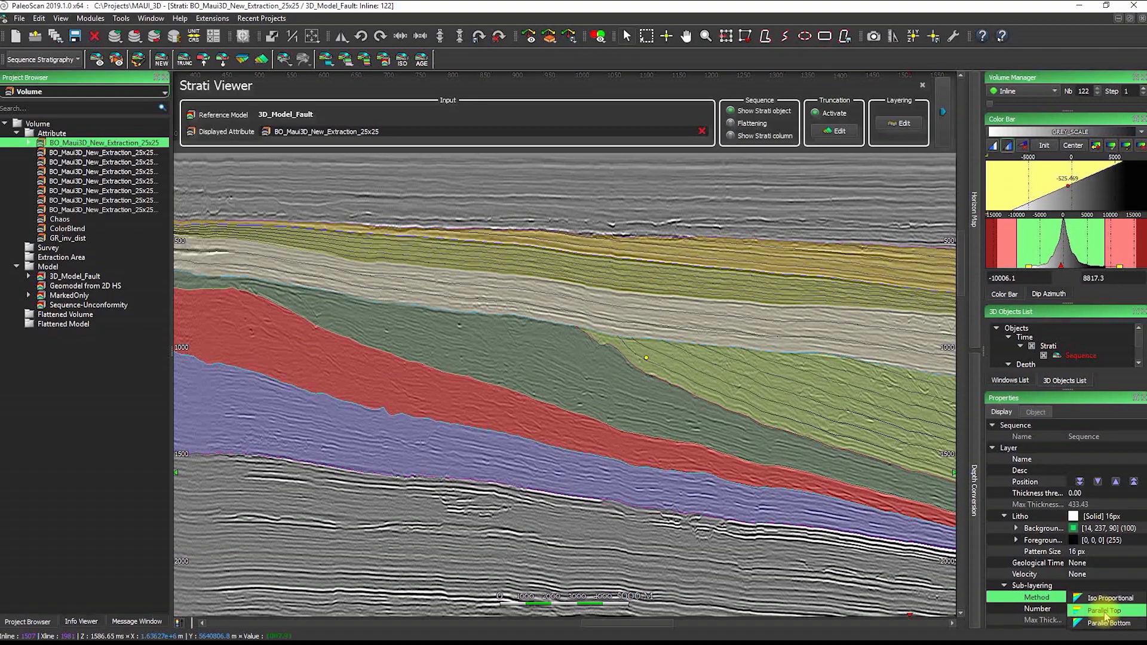
pyautogui.click(1105, 612)
pyautogui.click(1106, 612)
pyautogui.write('8')
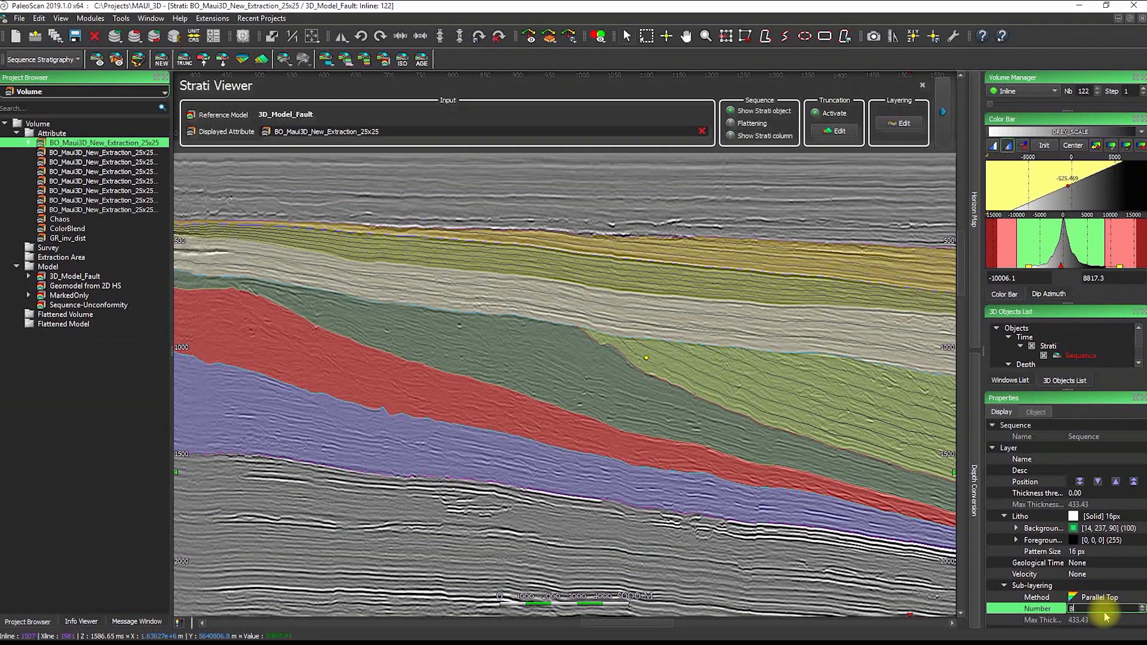
pyautogui.press('Return')
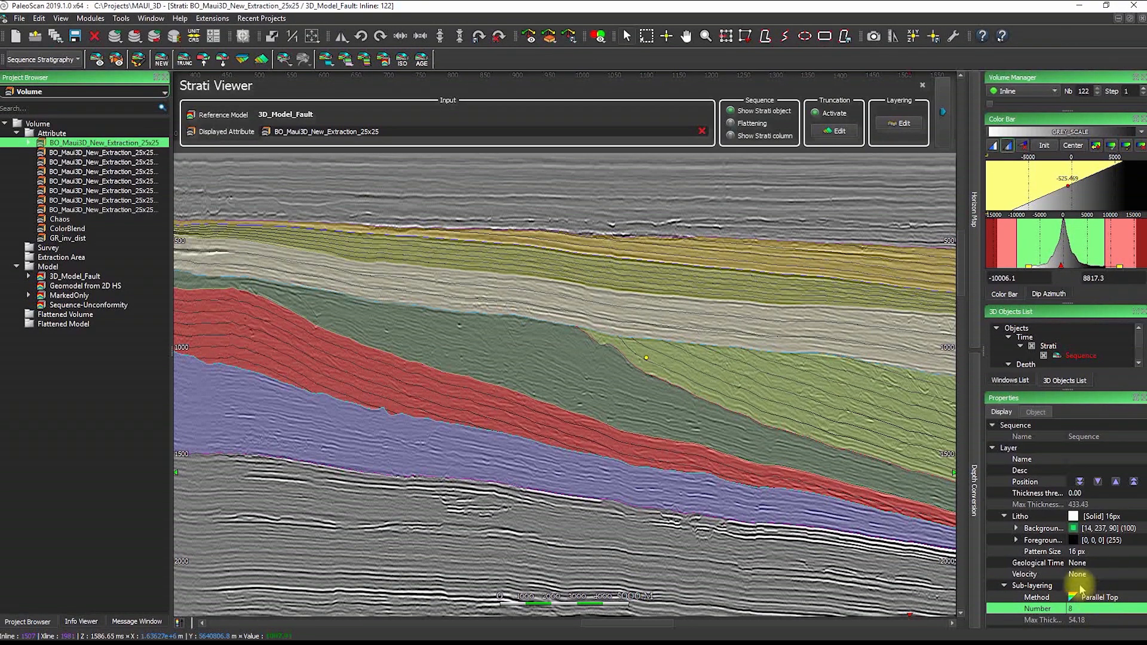
# Give the blue layer 3 Iso Proportional sub-layers
pyautogui.click(410, 443)
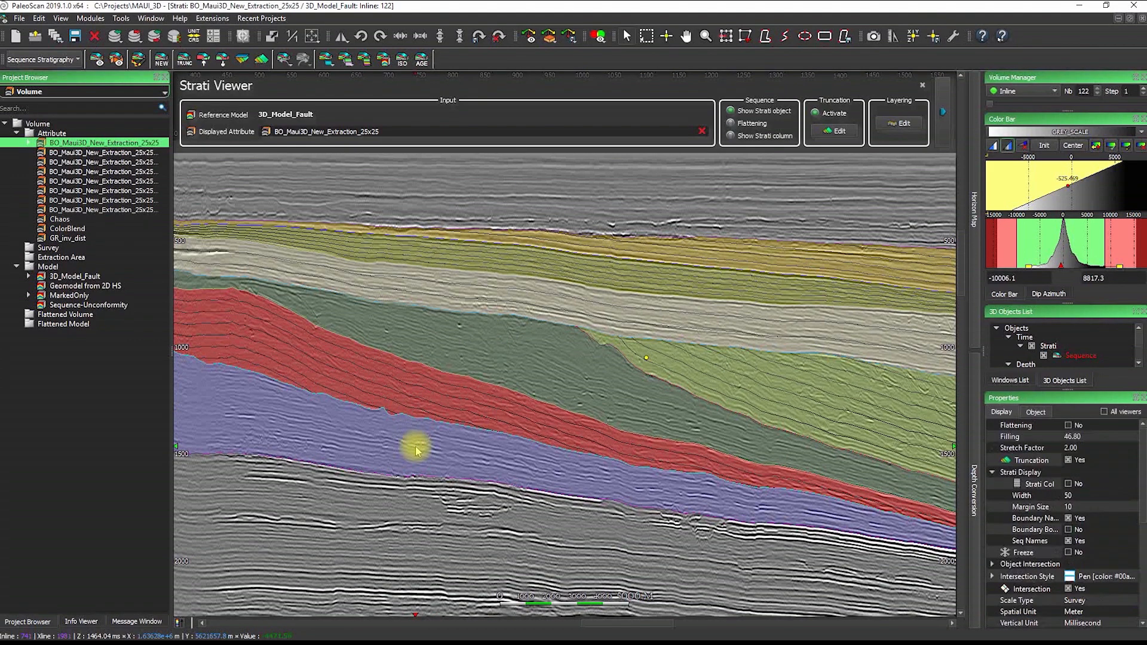
pyautogui.click(1072, 609)
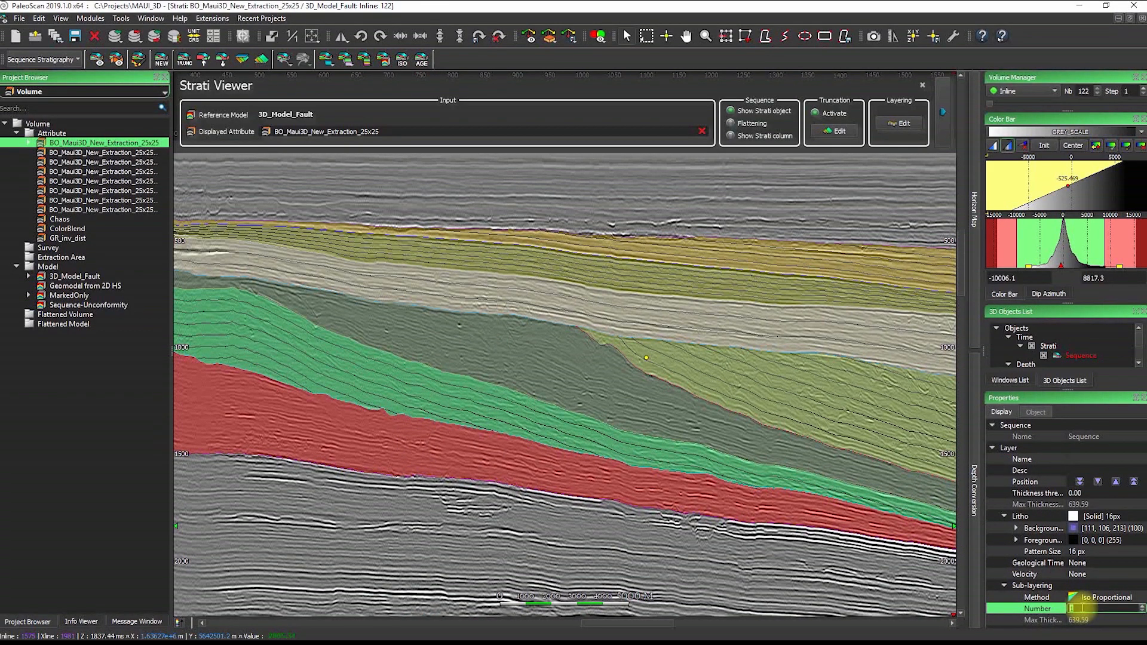
pyautogui.write('3')
pyautogui.press('Return')
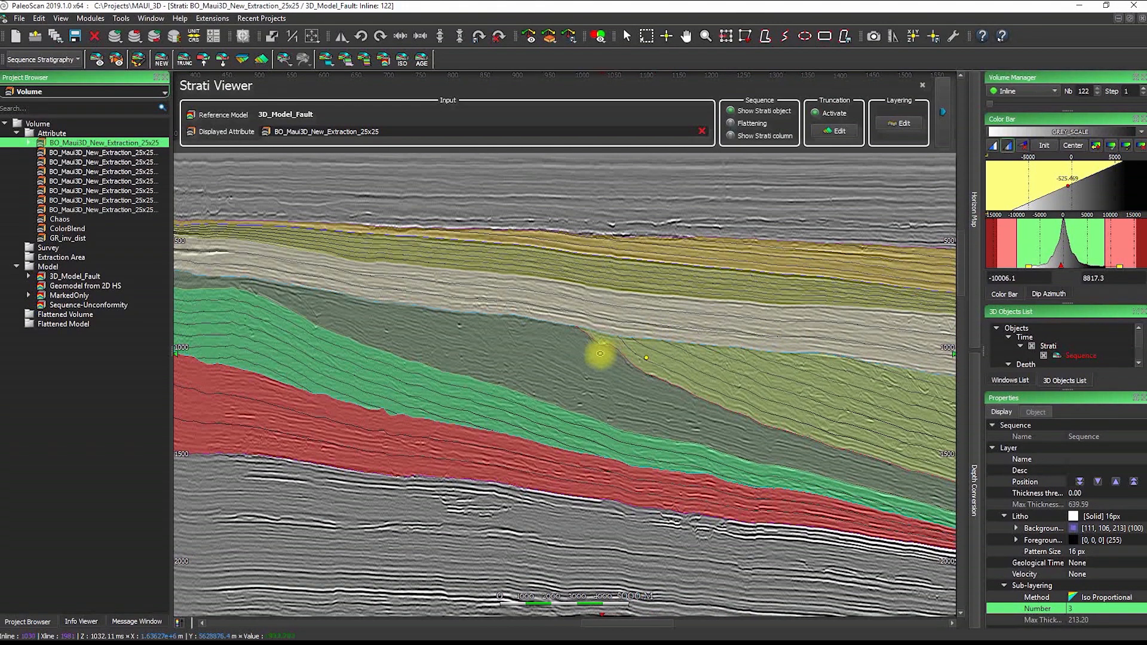
# Select and deselect a horizon to review the sub-layer lines in each coloured layer
pyautogui.click(548, 343)
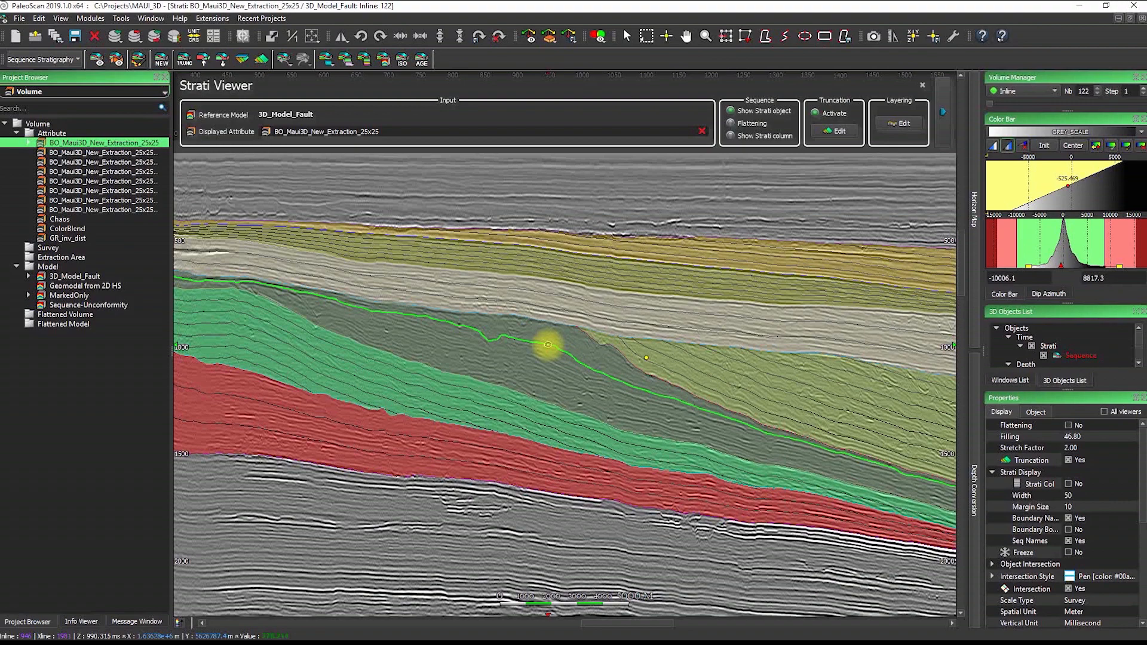
pyautogui.click(548, 345)
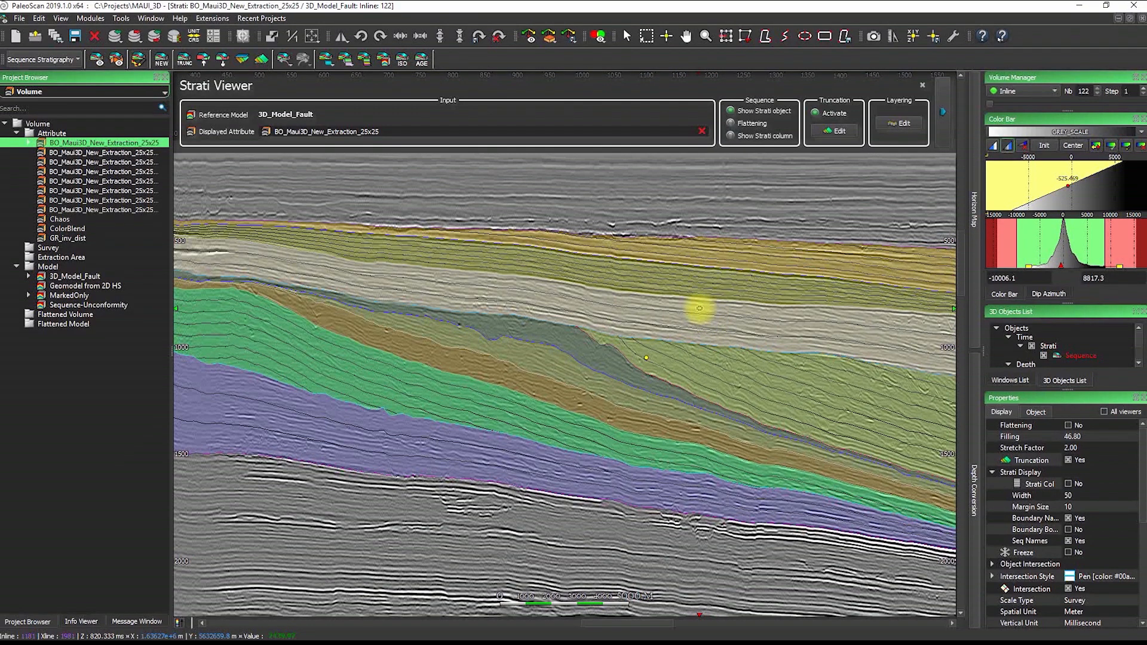
pyautogui.click(43, 59)
# Switch to the GeoCellular Model module and restore the Strati Viewer to a smaller window
pyautogui.click(60, 92)
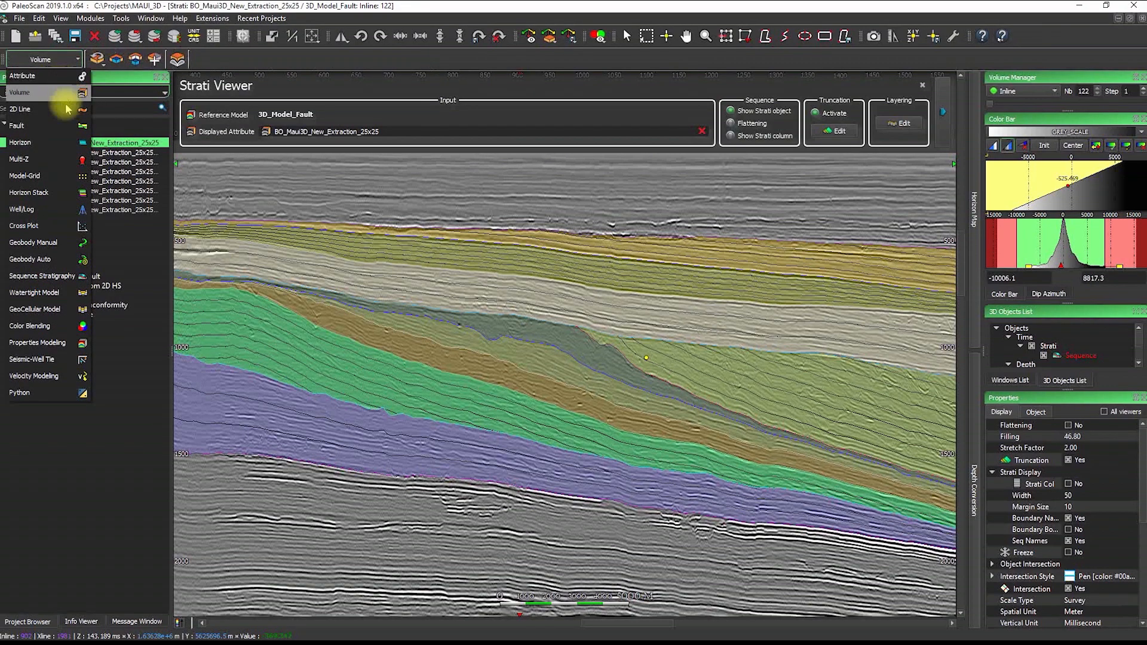
pyautogui.click(72, 310)
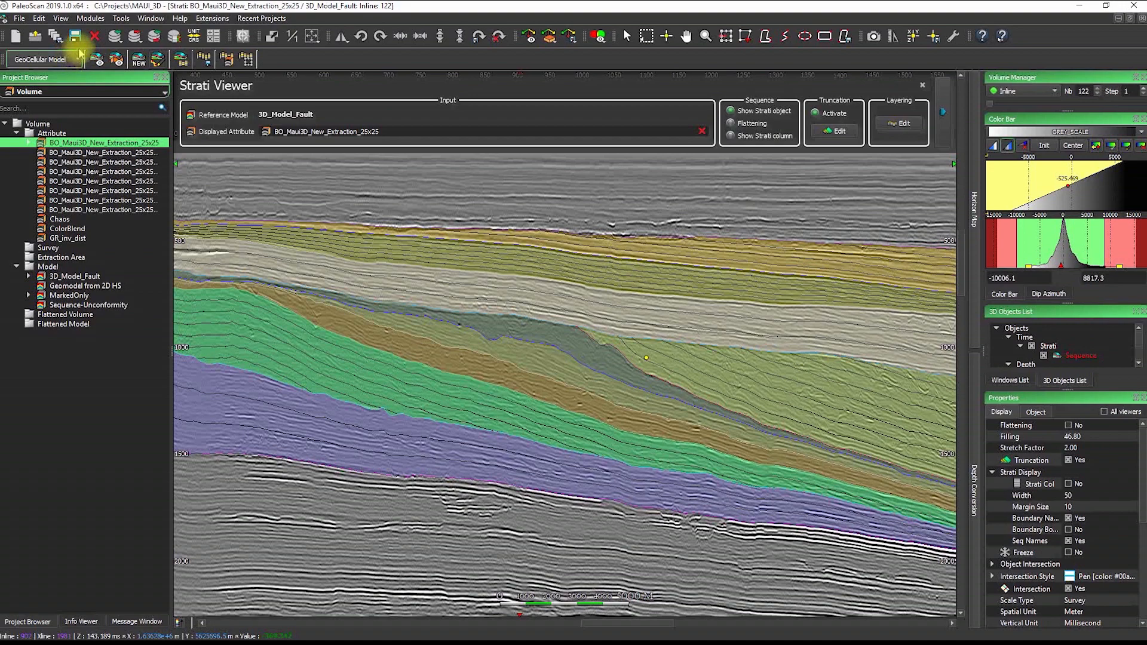
pyautogui.click(1132, 20)
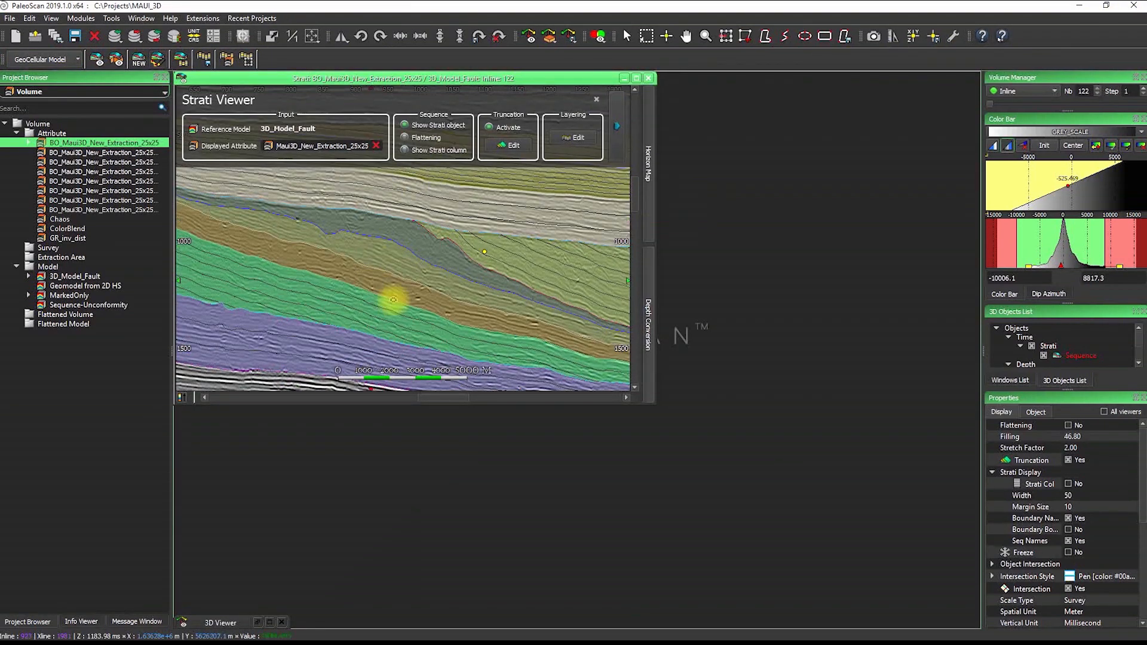
# Start GeoCellular Model from Strati in a floating dialog with faultSet_Eliis_Final_cut as fault set
pyautogui.click(182, 58)
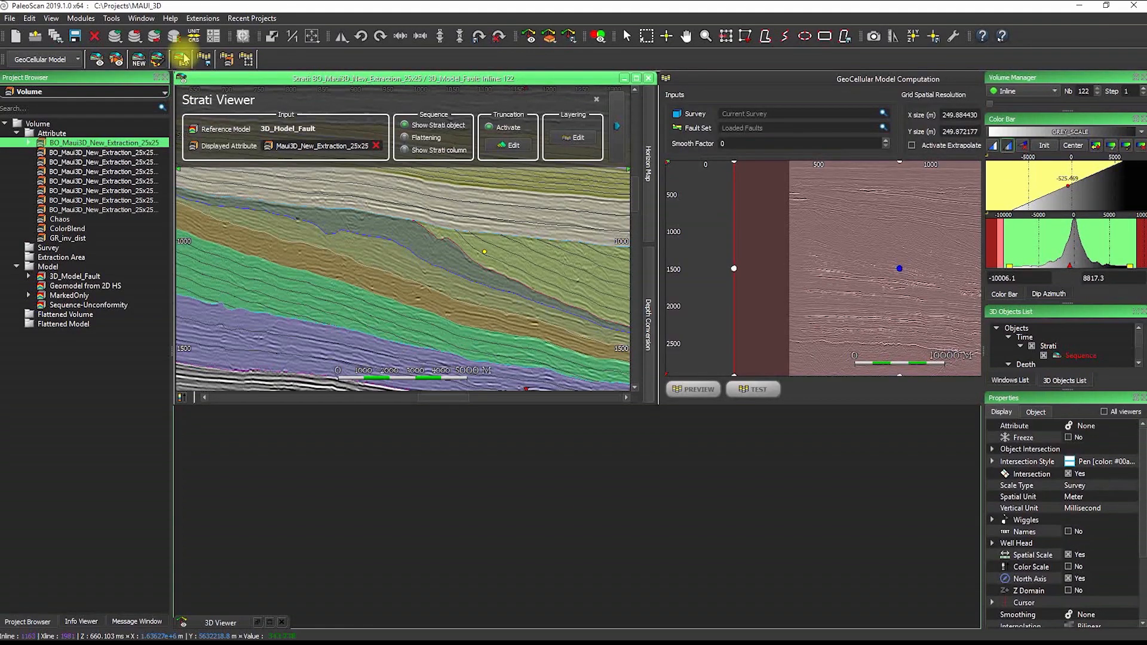
pyautogui.moveTo(798, 79); pyautogui.dragTo(540, 141)
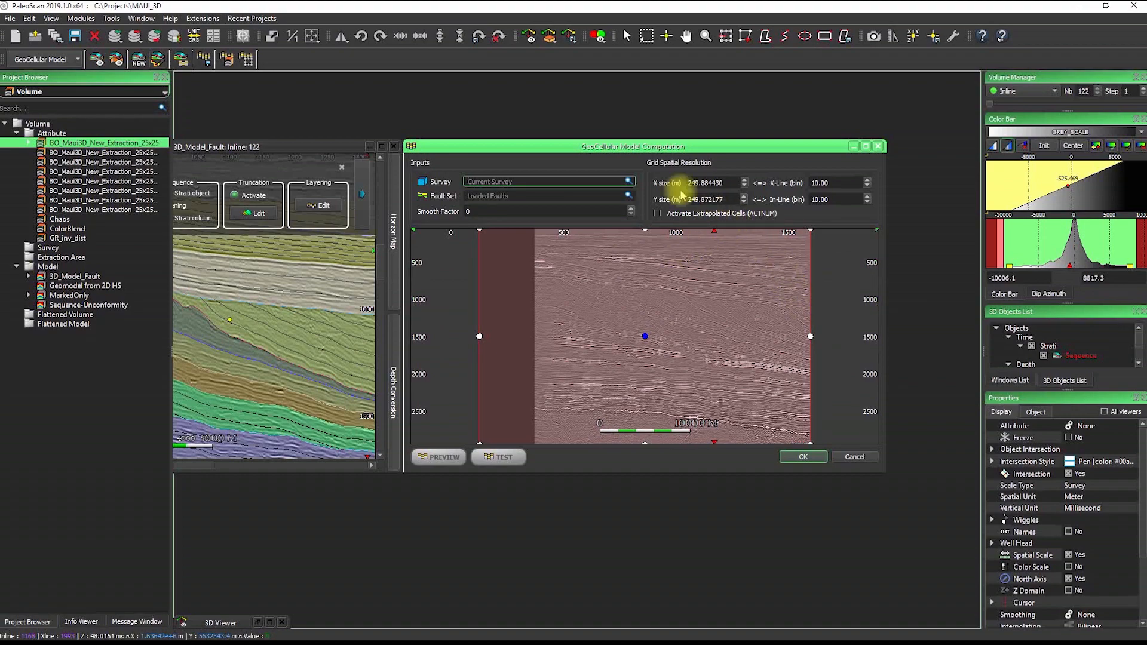
pyautogui.click(629, 196)
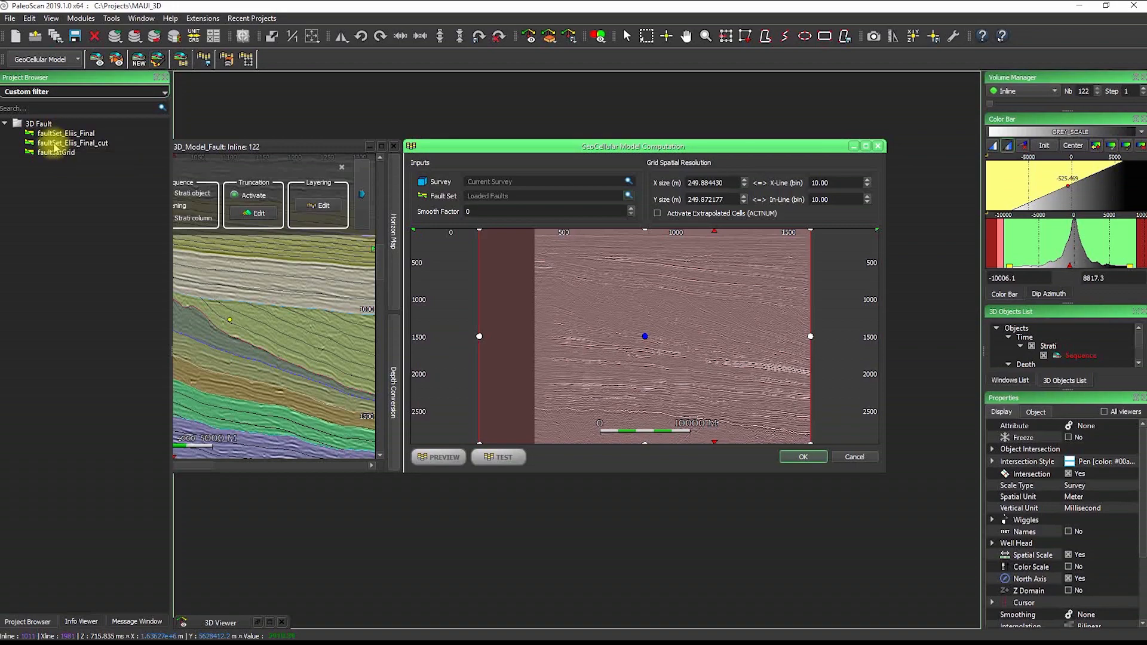
pyautogui.moveTo(53, 145); pyautogui.dragTo(545, 202)
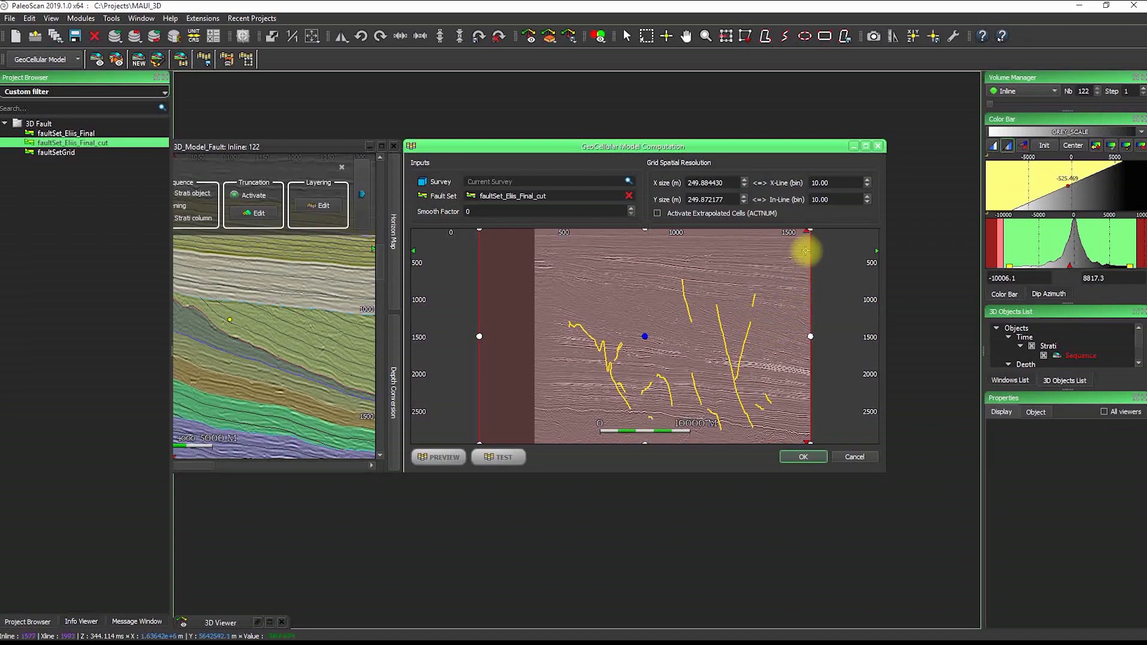
# Set both the X-Line and In-Line bin values to 20 in the computation dialog
pyautogui.moveTo(839, 178); pyautogui.dragTo(783, 179)
pyautogui.write('20')
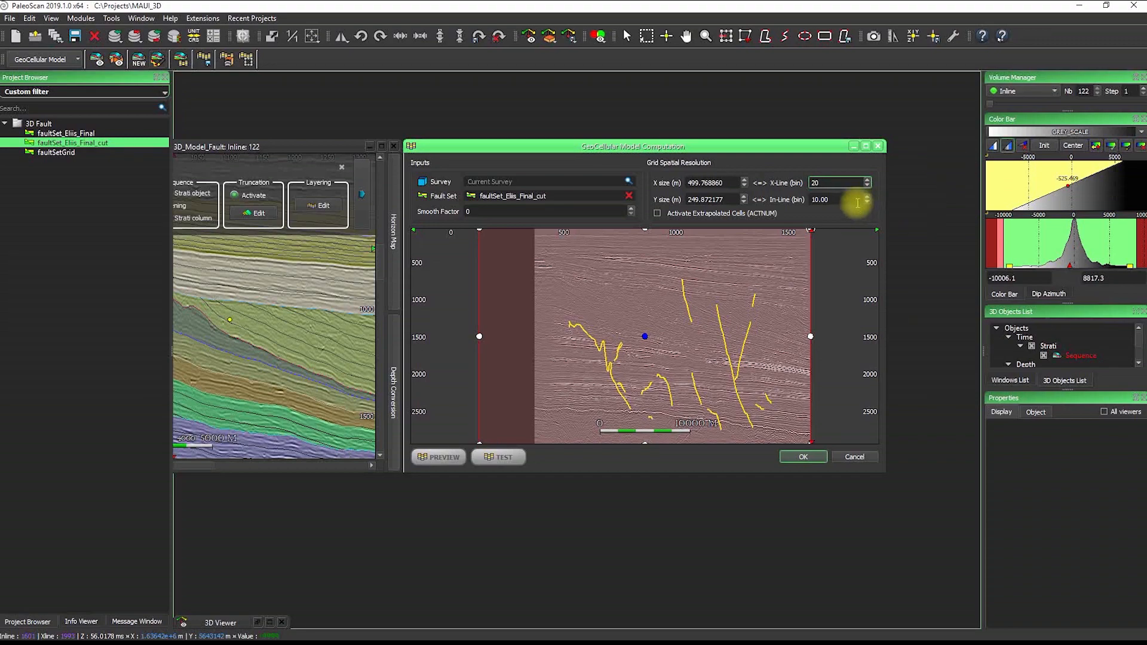
pyautogui.press('Tab')
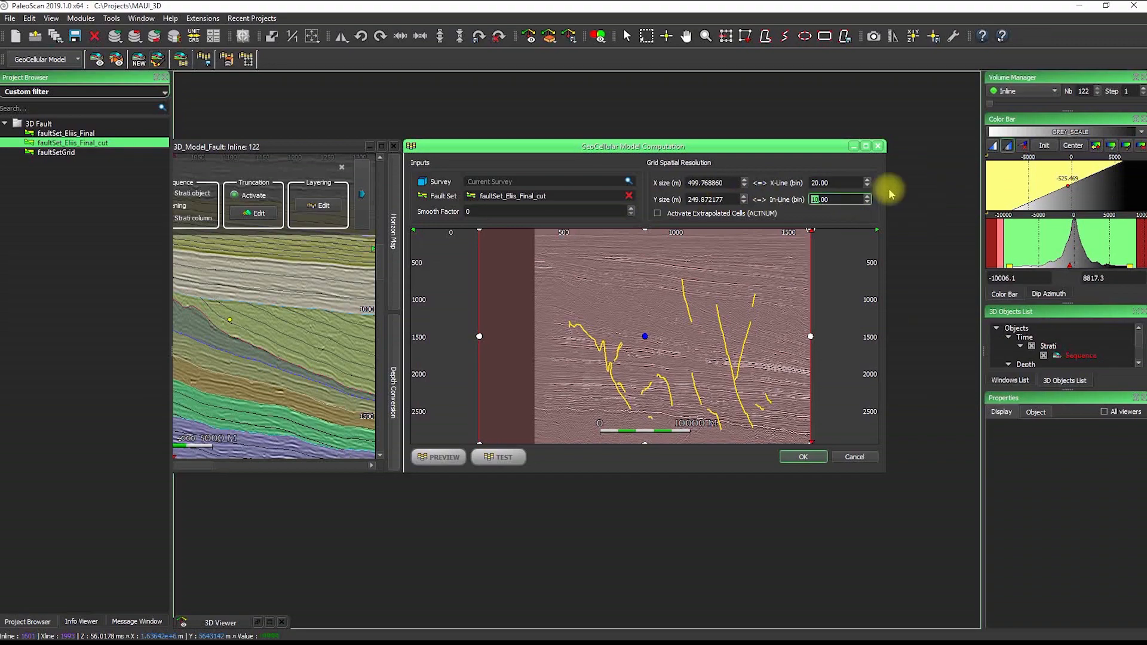
pyautogui.write('20')
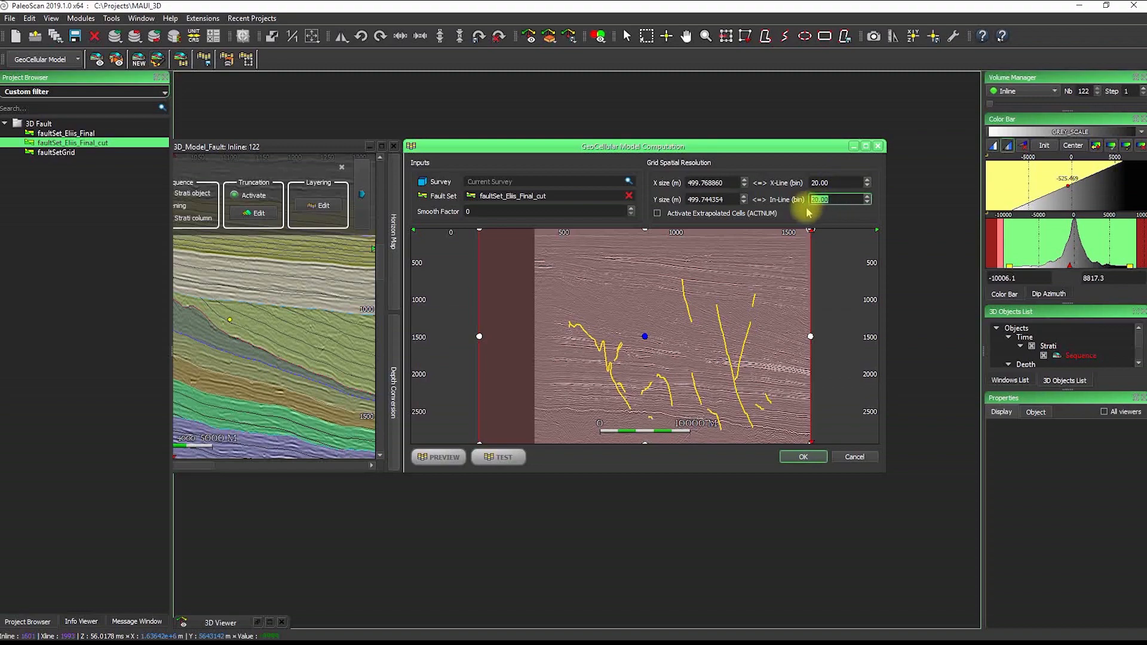
# Preview the grid, pull its left and right edges in to the data, then minimize both windows
pyautogui.click(436, 460)
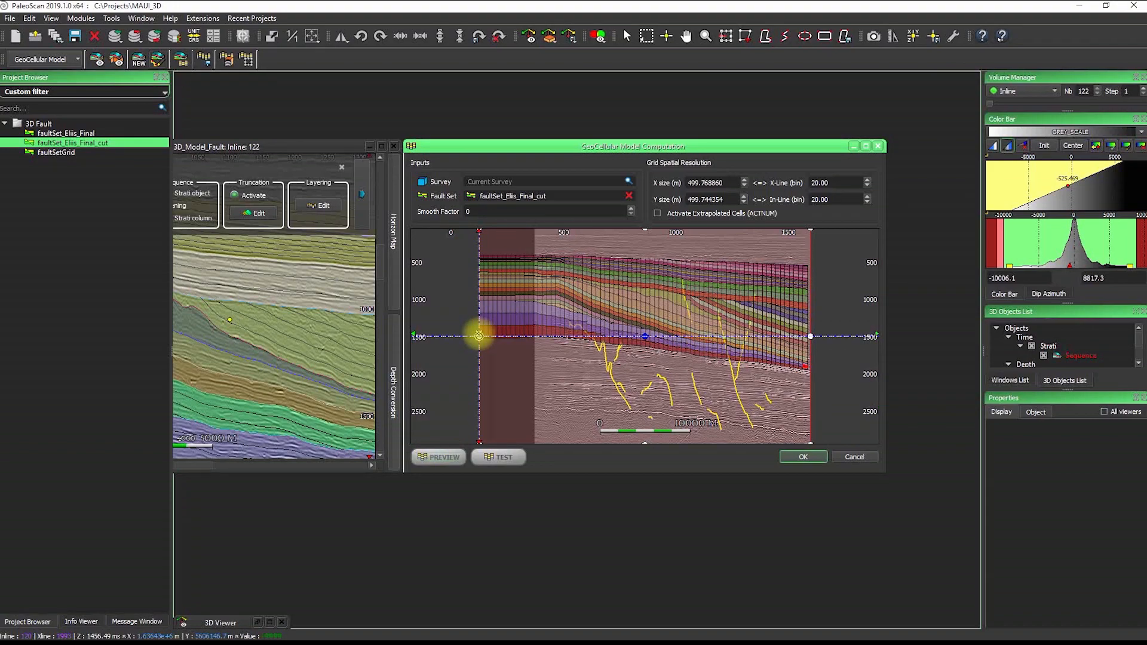
pyautogui.moveTo(479, 336); pyautogui.dragTo(525, 336)
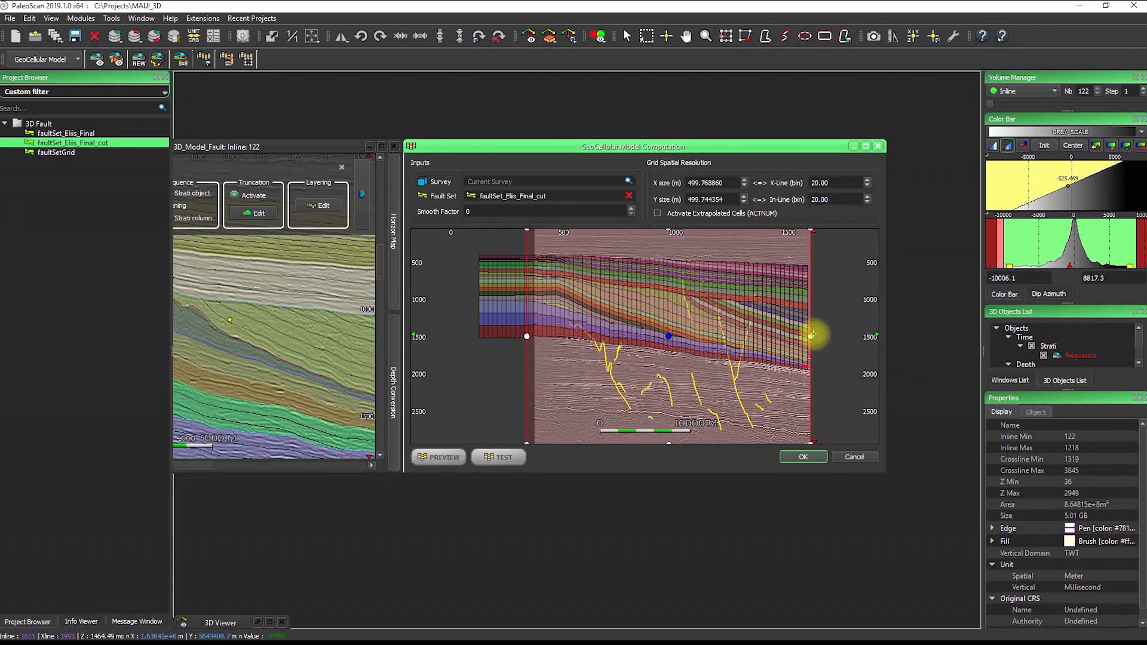
pyautogui.moveTo(812, 336); pyautogui.dragTo(802, 336)
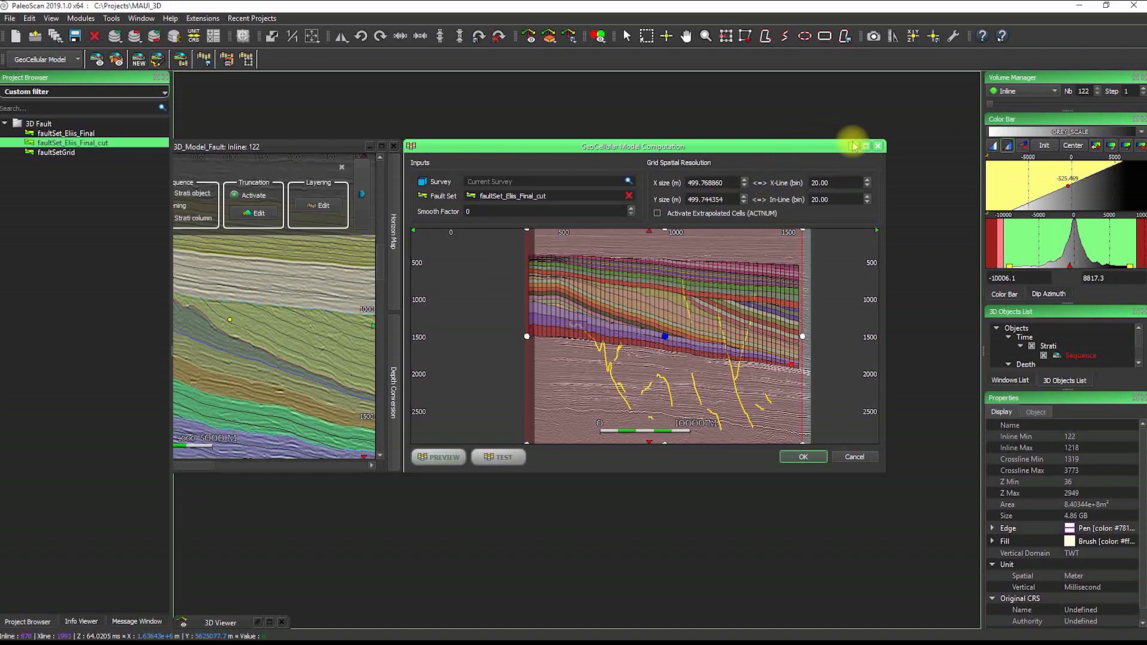
pyautogui.click(855, 146)
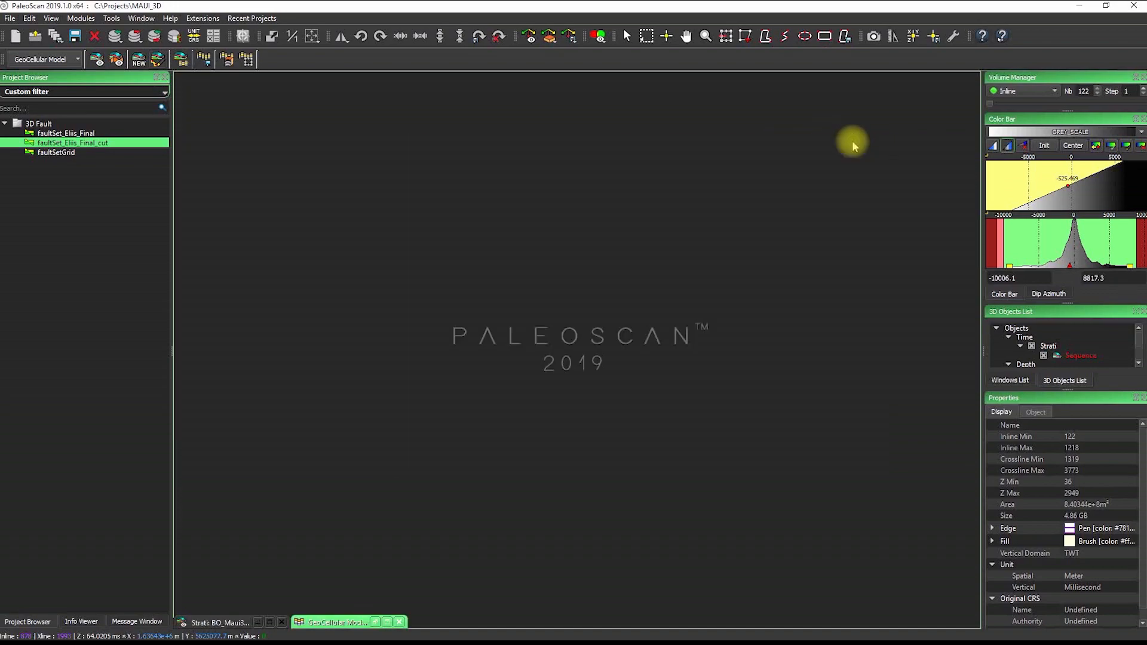
# Filter the project browser to GeoCellular items and load Maui_extraction_1_110_30_100_1_49
pyautogui.click(15, 91)
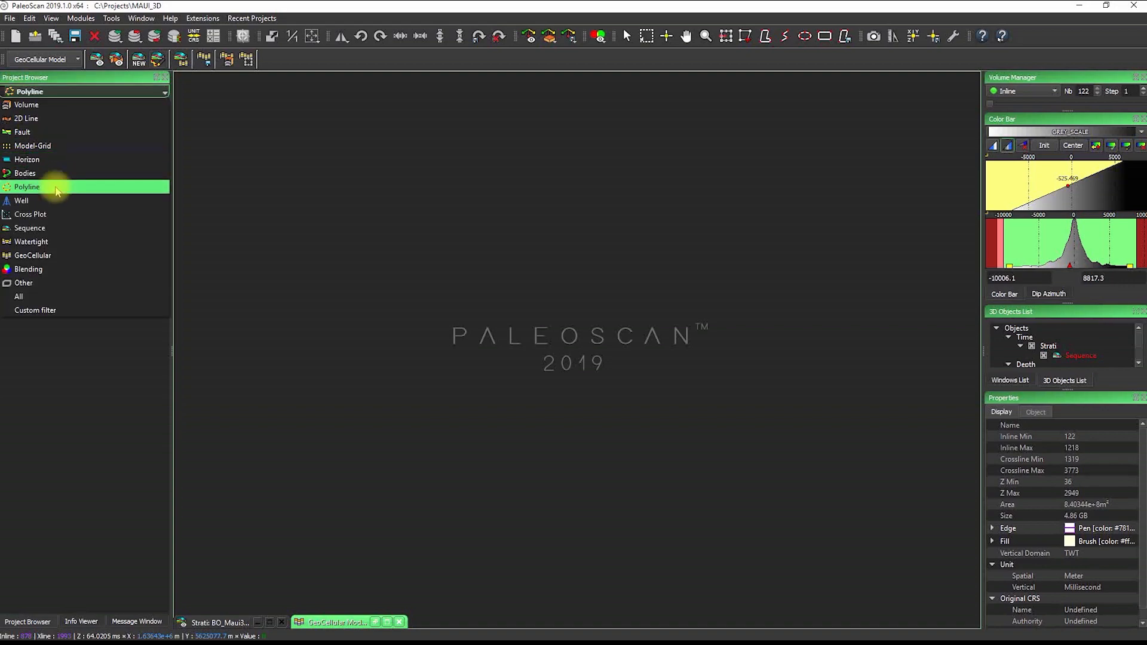
pyautogui.click(48, 255)
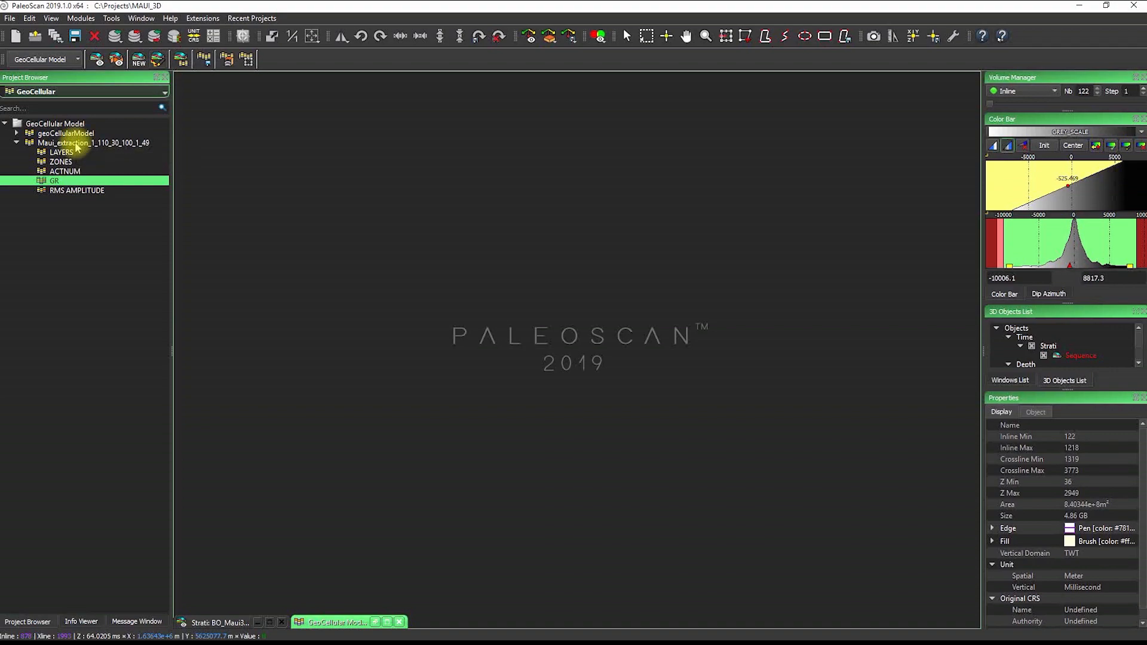
pyautogui.doubleClick(76, 145)
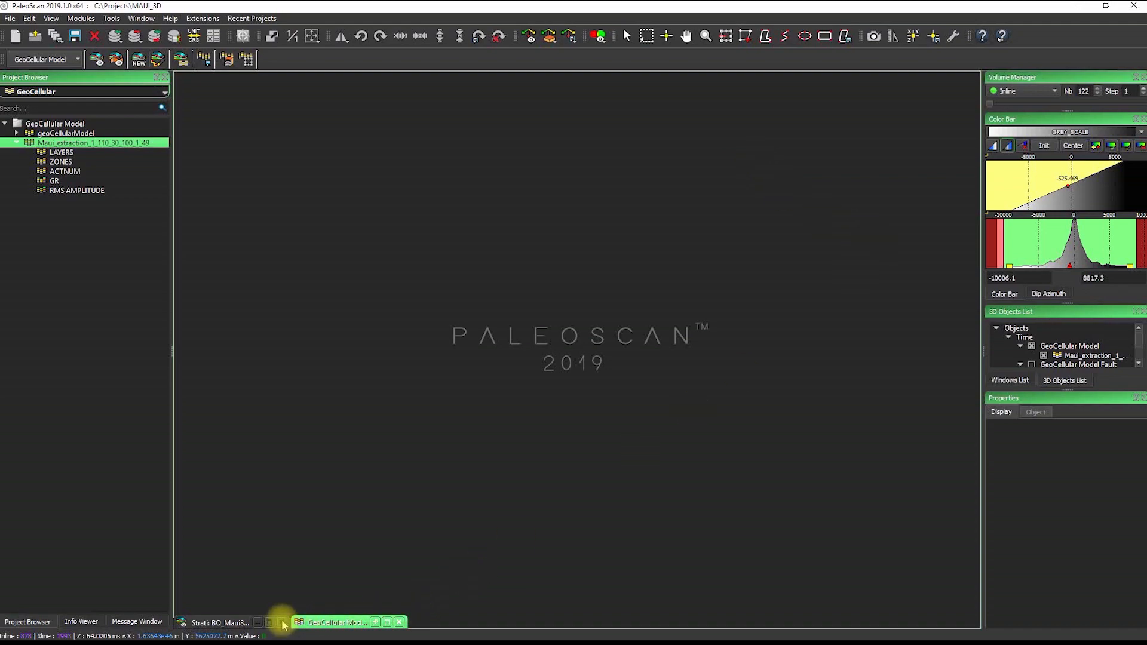
# Bring up the 3D Viewer from the open-windows list and maximise it
pyautogui.click(1009, 380)
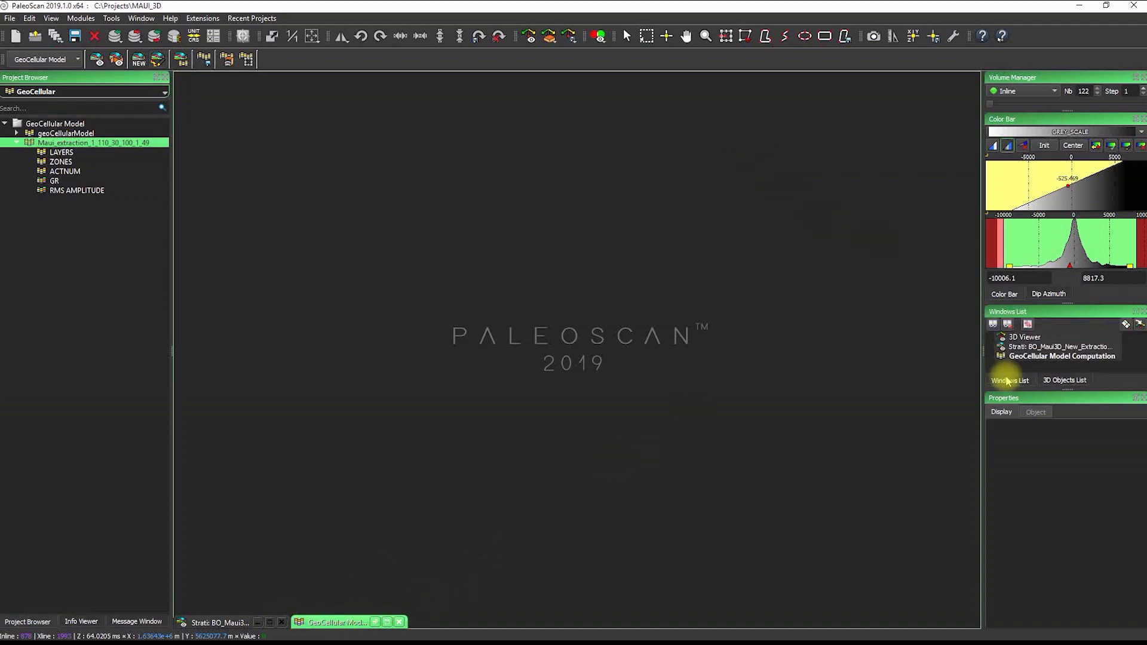
pyautogui.click(1024, 337)
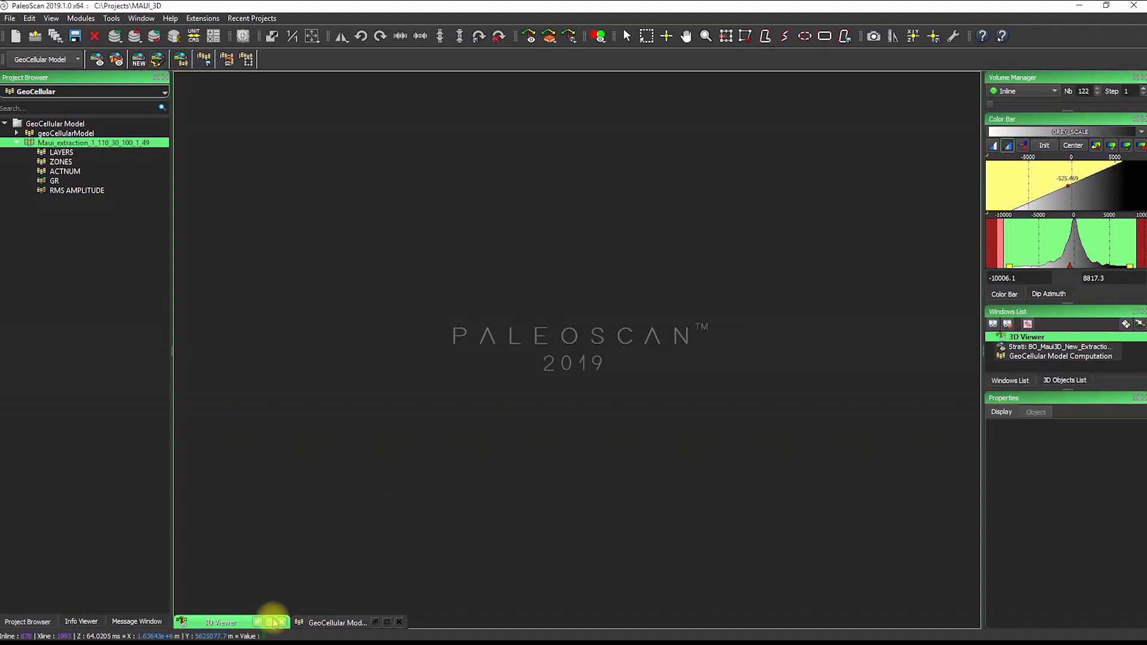
pyautogui.click(270, 622)
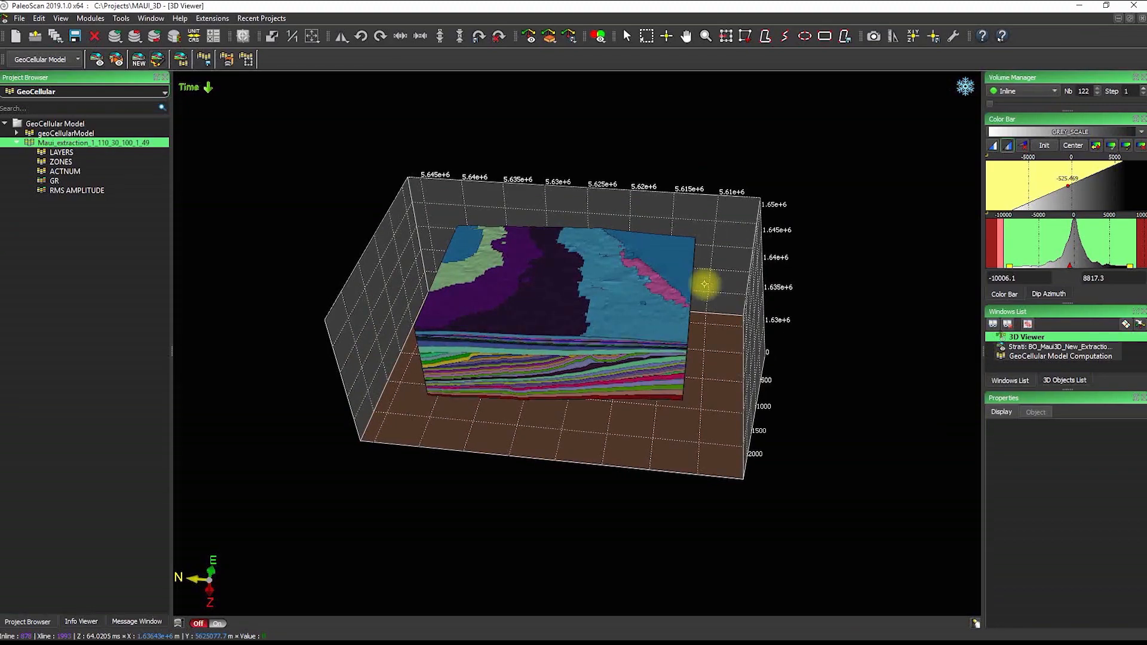
# Zoom and orbit around the I 1–110, J 1–71, K 1–49 block, then select it for properties
pyautogui.scroll(5, 551, 356)
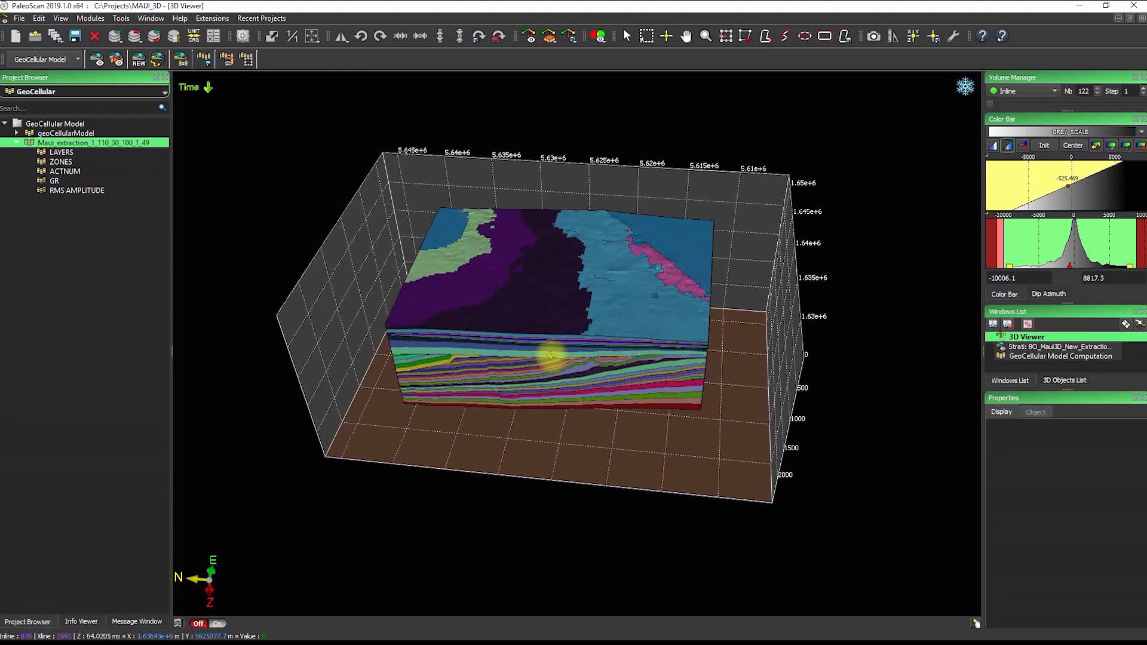
pyautogui.scroll(3, 553, 344)
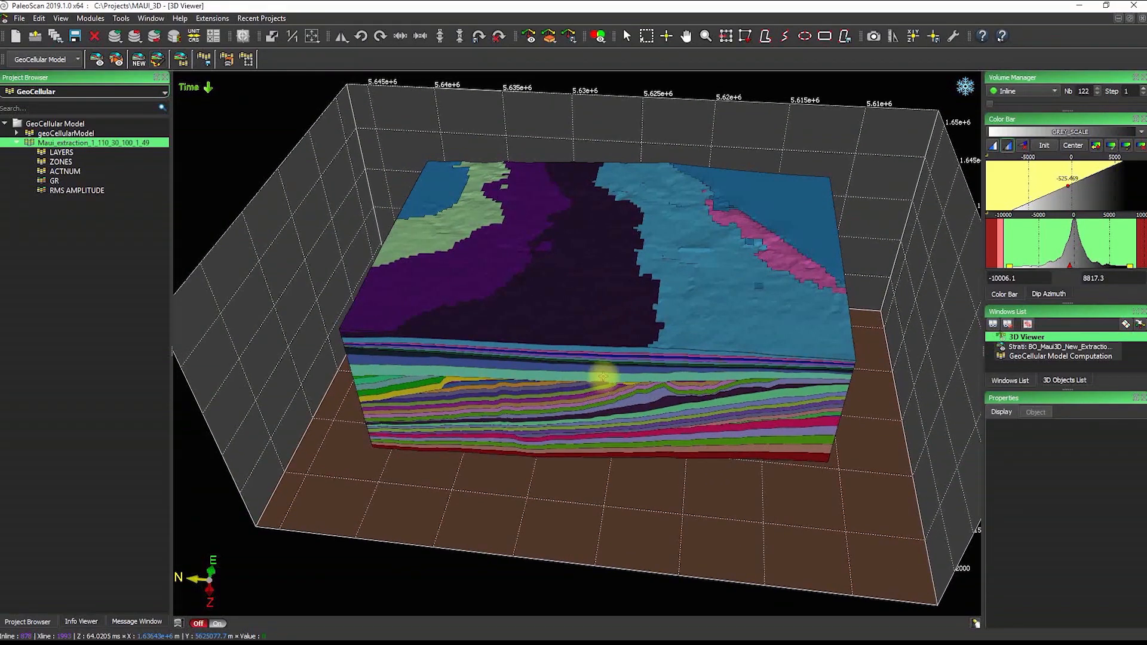
pyautogui.moveTo(579, 395); pyautogui.dragTo(679, 367)
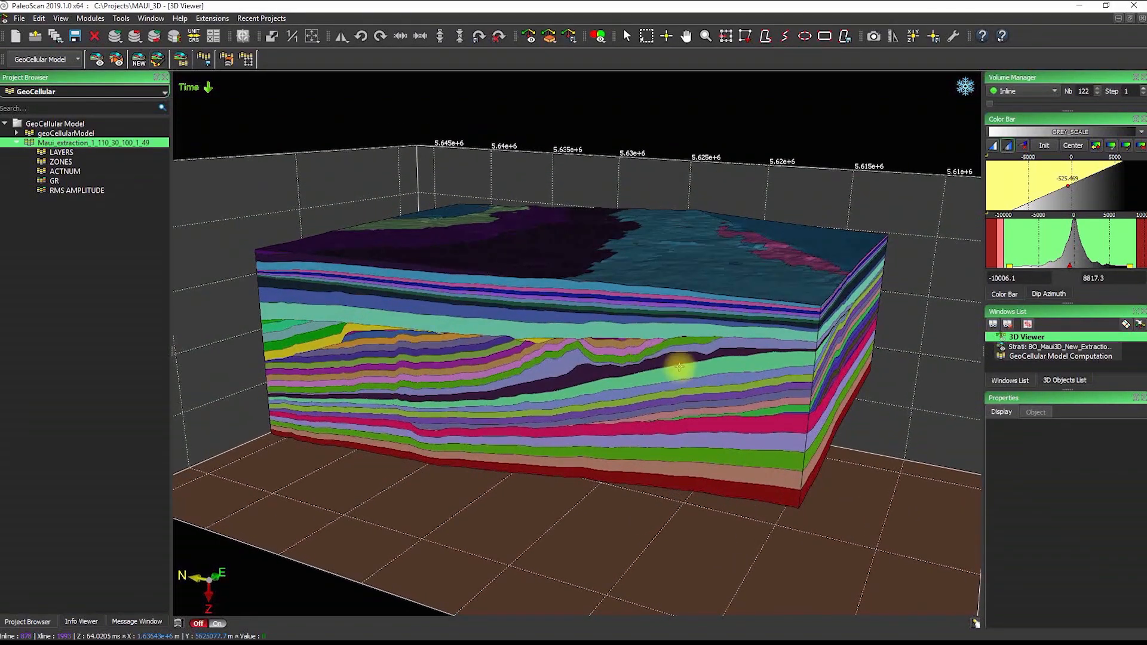
pyautogui.moveTo(758, 389); pyautogui.dragTo(455, 305)
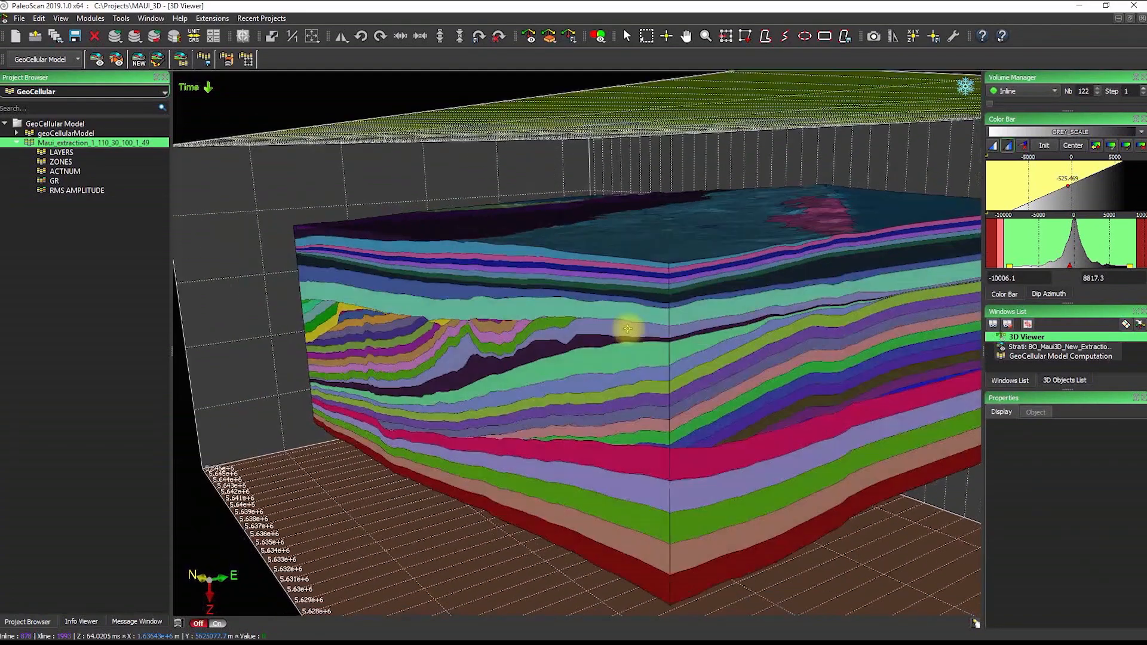
pyautogui.moveTo(628, 329); pyautogui.dragTo(691, 343)
pyautogui.moveTo(599, 366); pyautogui.dragTo(600, 335)
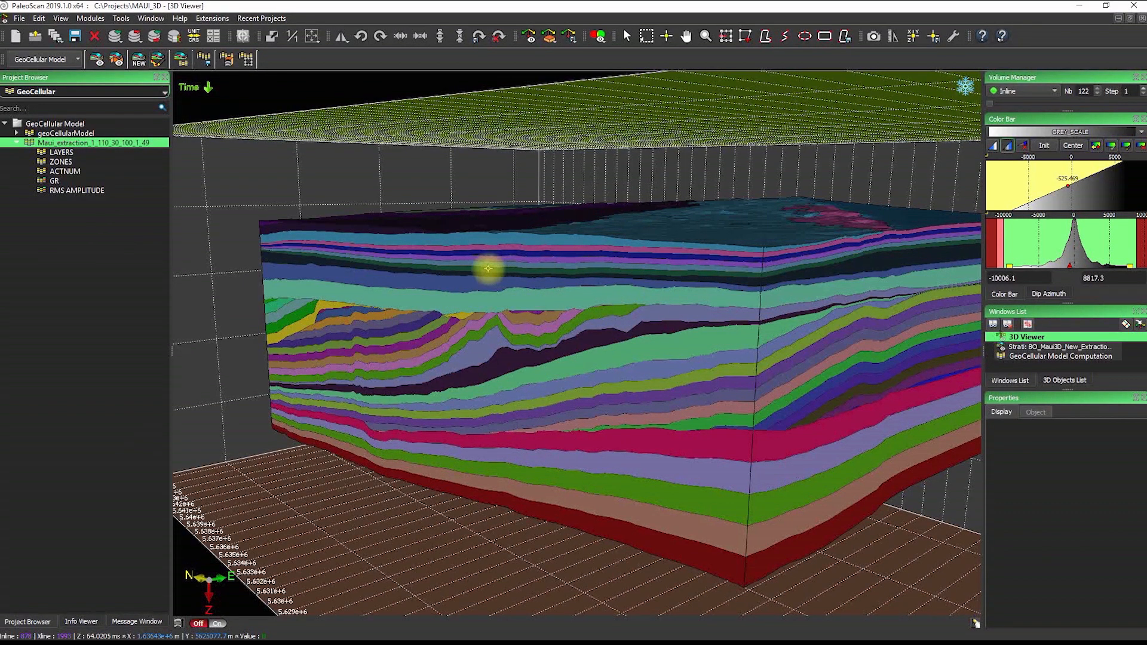
pyautogui.moveTo(476, 269); pyautogui.dragTo(508, 323)
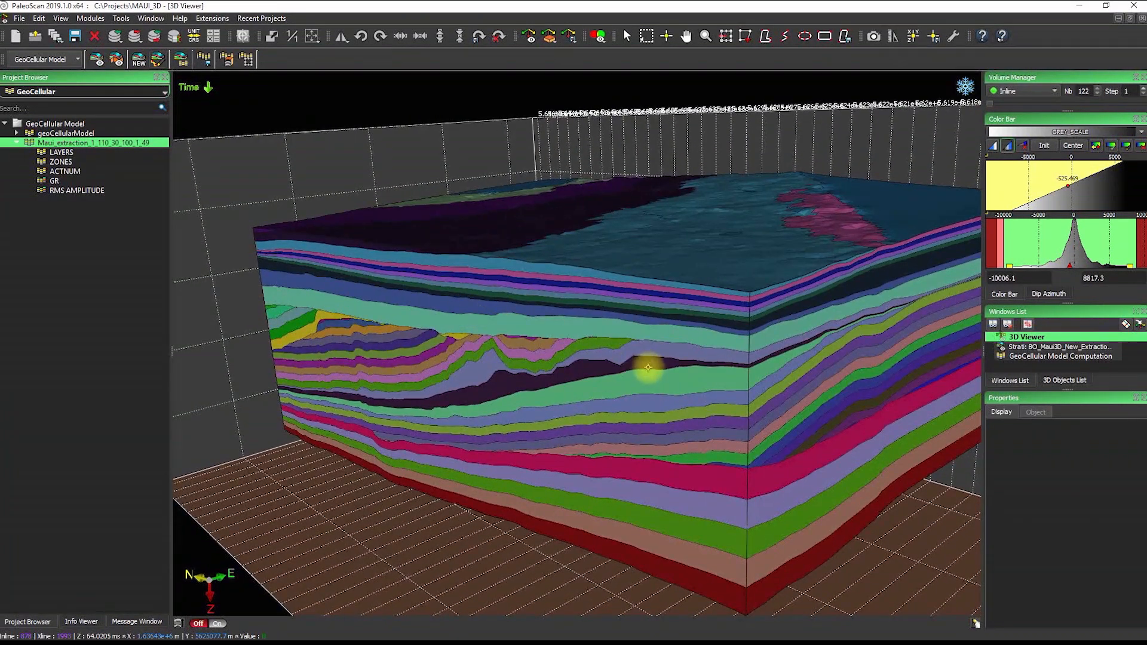
pyautogui.click(649, 370)
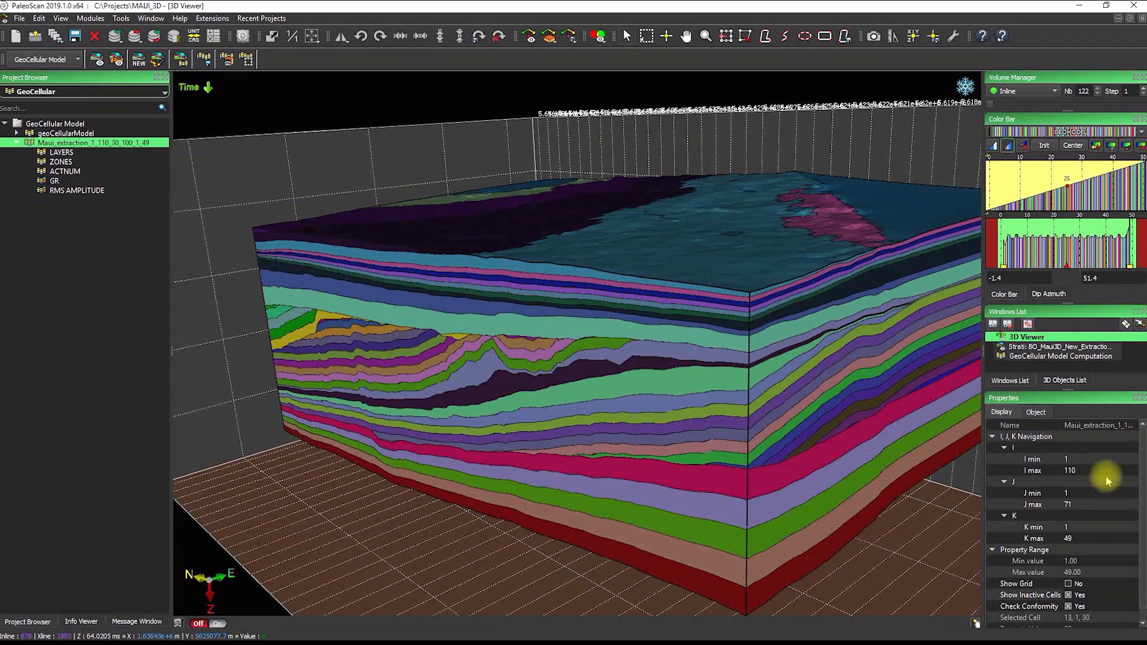
# Set Show Grid to Yes and orbit and pan to inspect the gridded top surface
pyautogui.click(1069, 584)
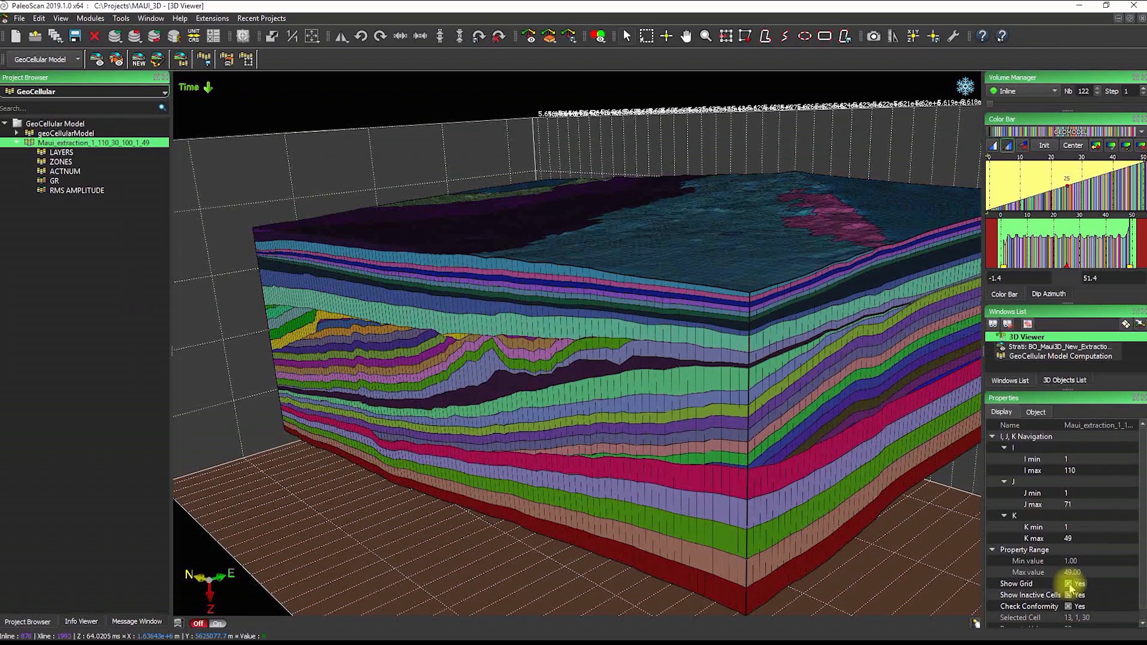
pyautogui.moveTo(827, 333); pyautogui.dragTo(503, 242)
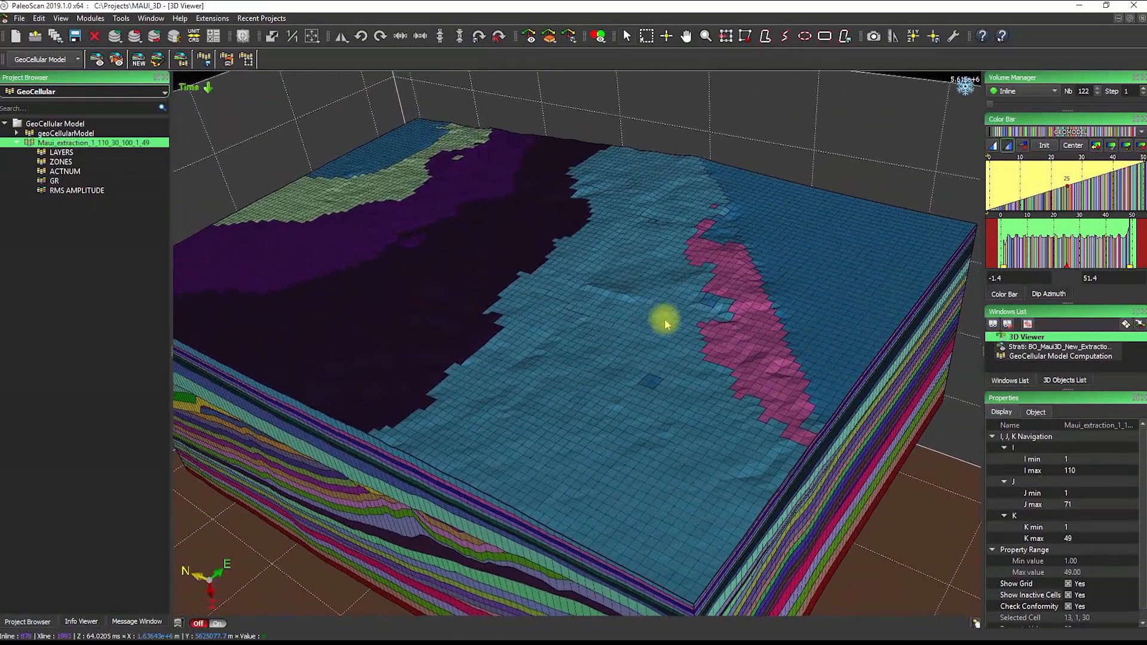
pyautogui.moveTo(666, 322); pyautogui.dragTo(671, 369)
pyautogui.moveTo(686, 291); pyautogui.dragTo(609, 279, button='middle')
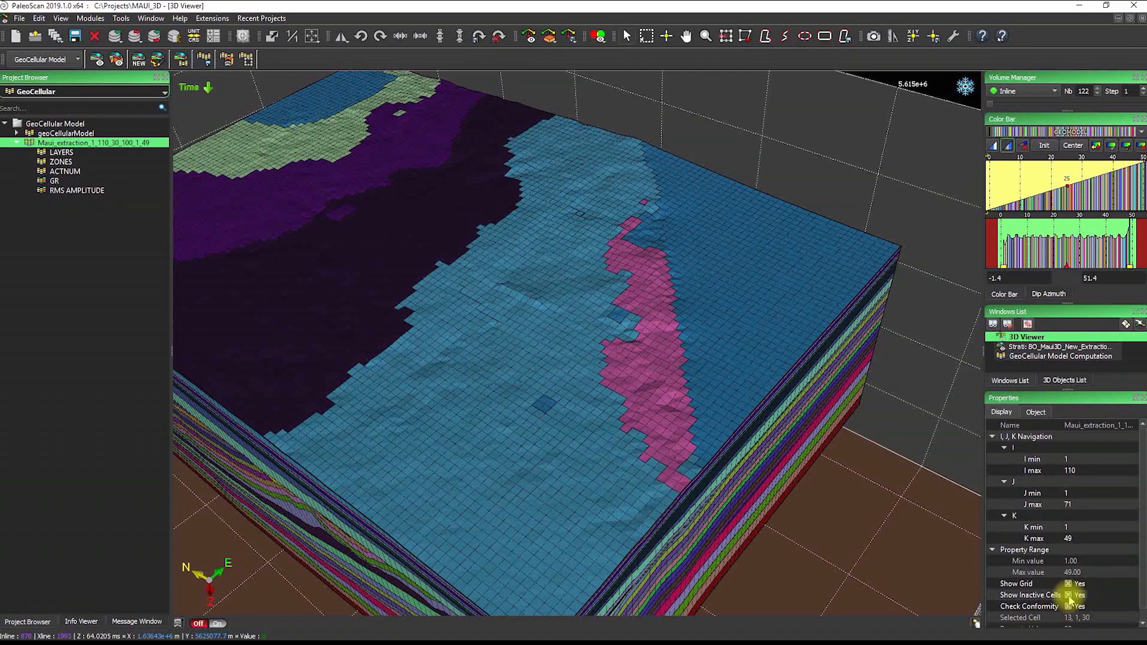
# Uncheck Show Inactive Cells, rotate to the layered side, and pick a top-surface cell
pyautogui.click(1069, 595)
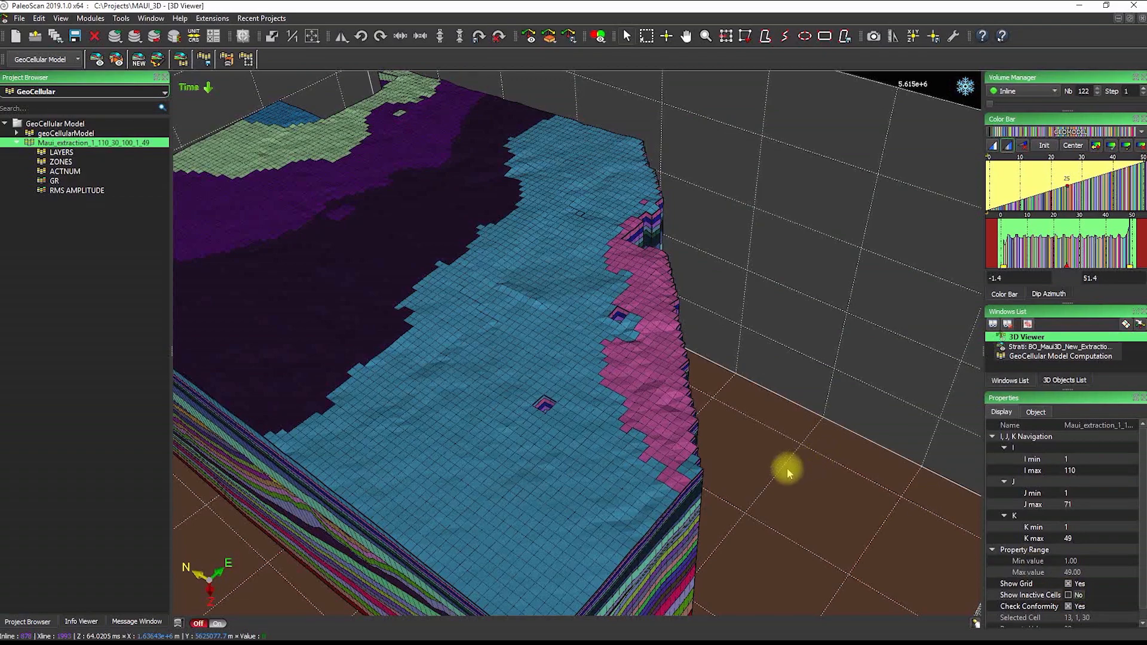
pyautogui.moveTo(788, 472); pyautogui.dragTo(578, 288)
pyautogui.moveTo(515, 376); pyautogui.dragTo(638, 409, button='middle')
pyautogui.moveTo(636, 462); pyautogui.dragTo(507, 249)
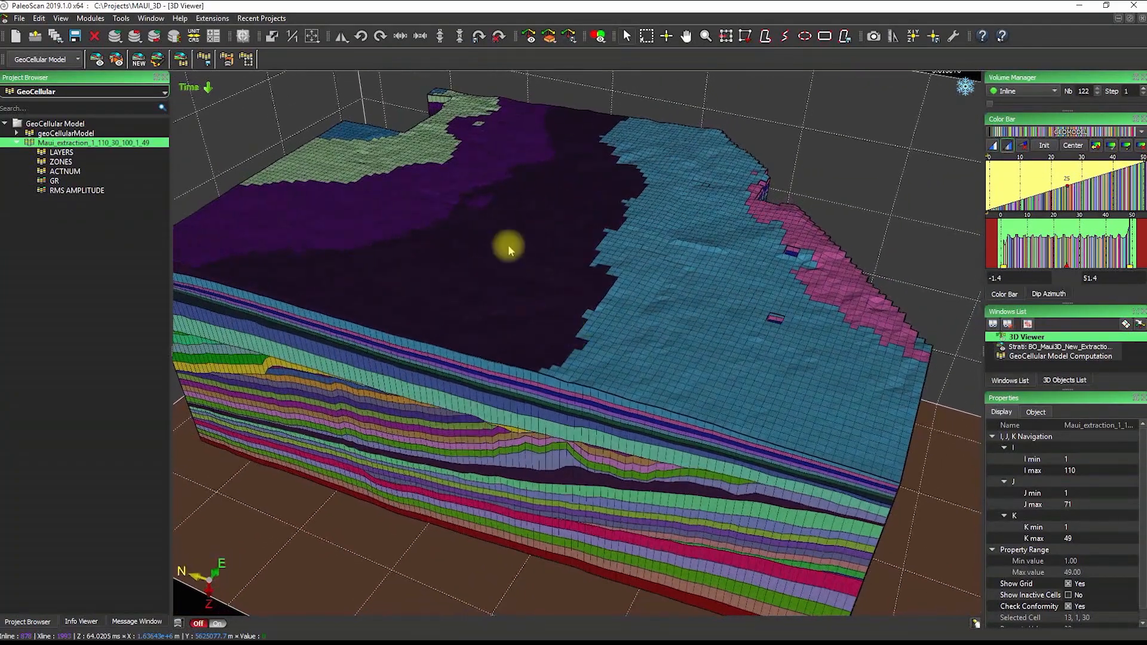
pyautogui.click(559, 232)
# Raise K min one layer at a time up to 14, then tilt and rotate the peeled model
pyautogui.press('k')
pyautogui.press('k')
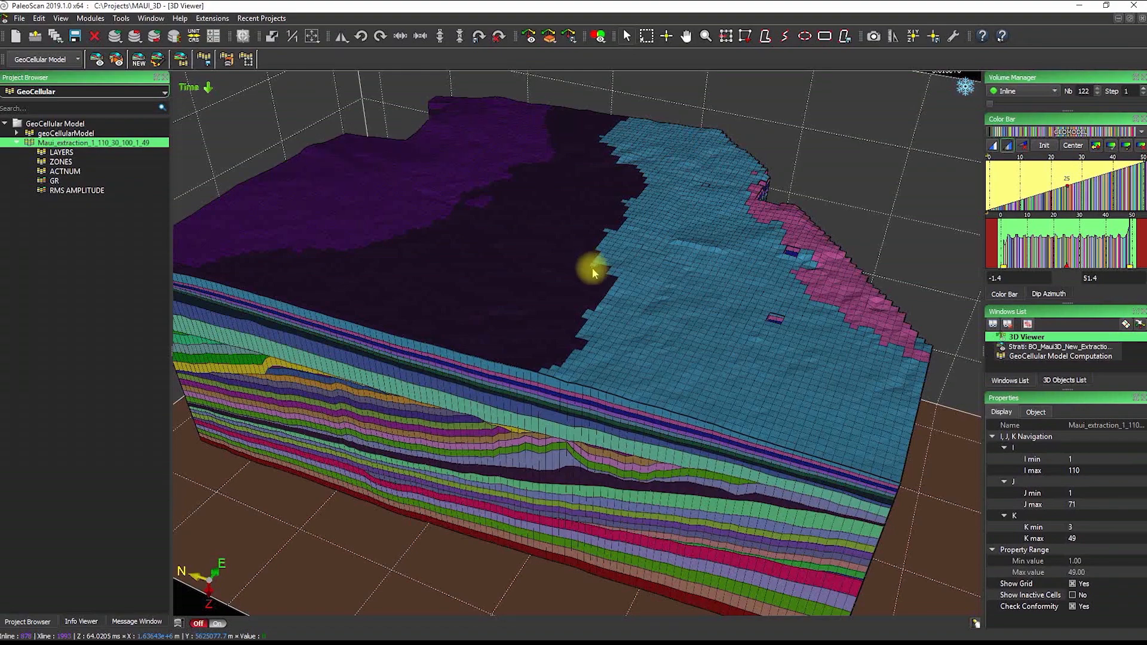
pyautogui.press('k')
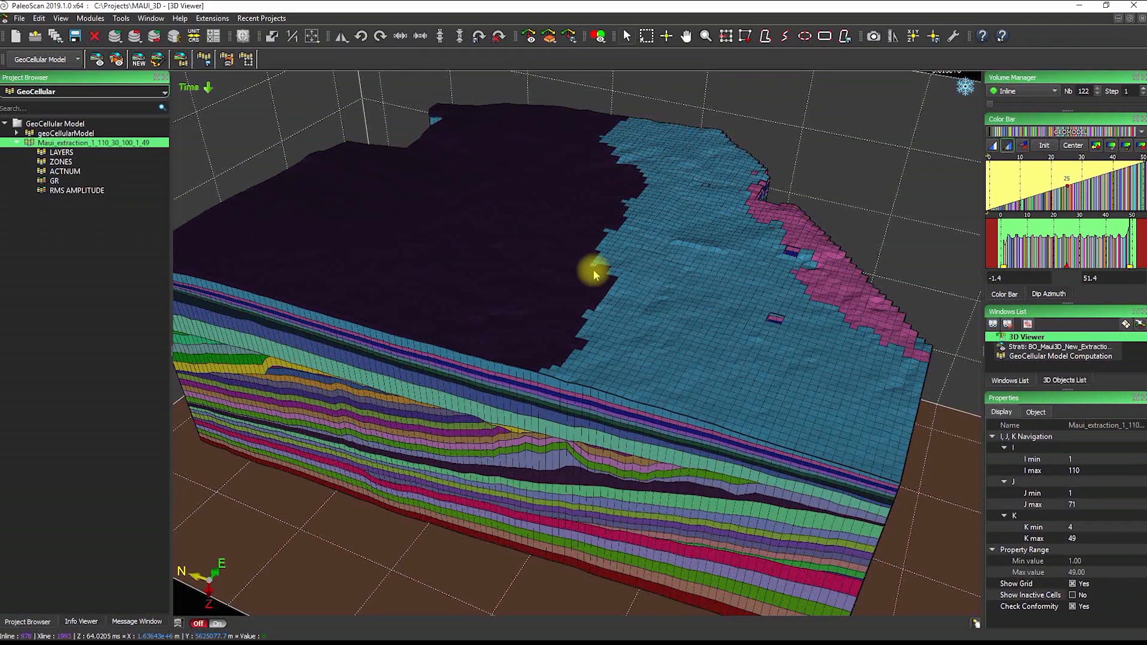
pyautogui.press('k')
pyautogui.press('k')
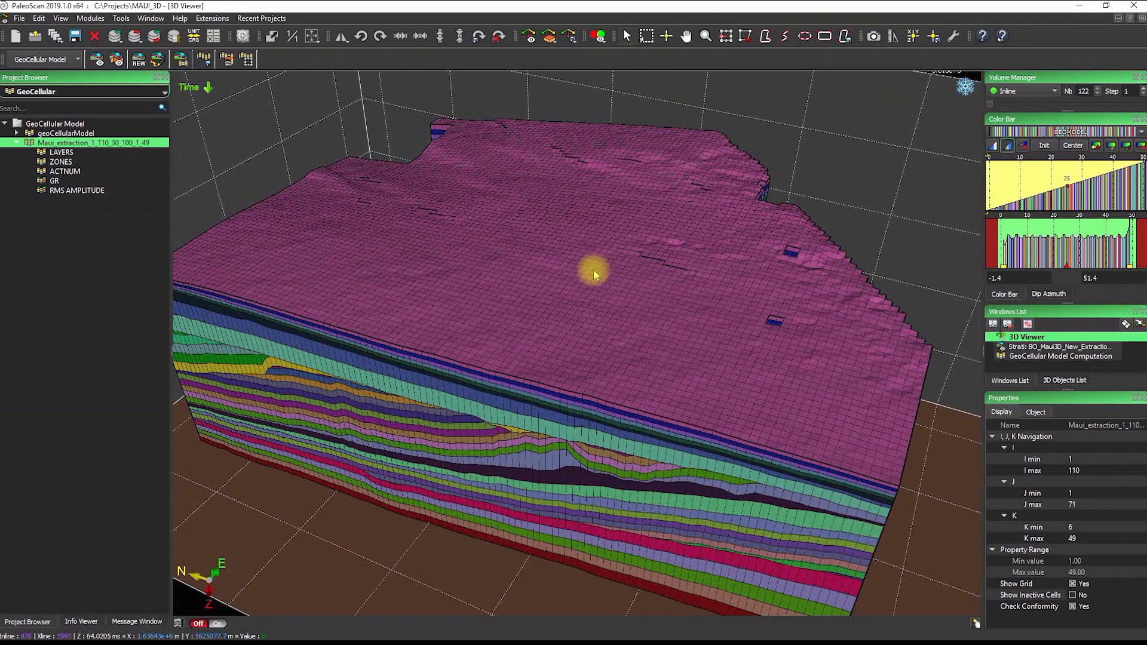
pyautogui.press('k')
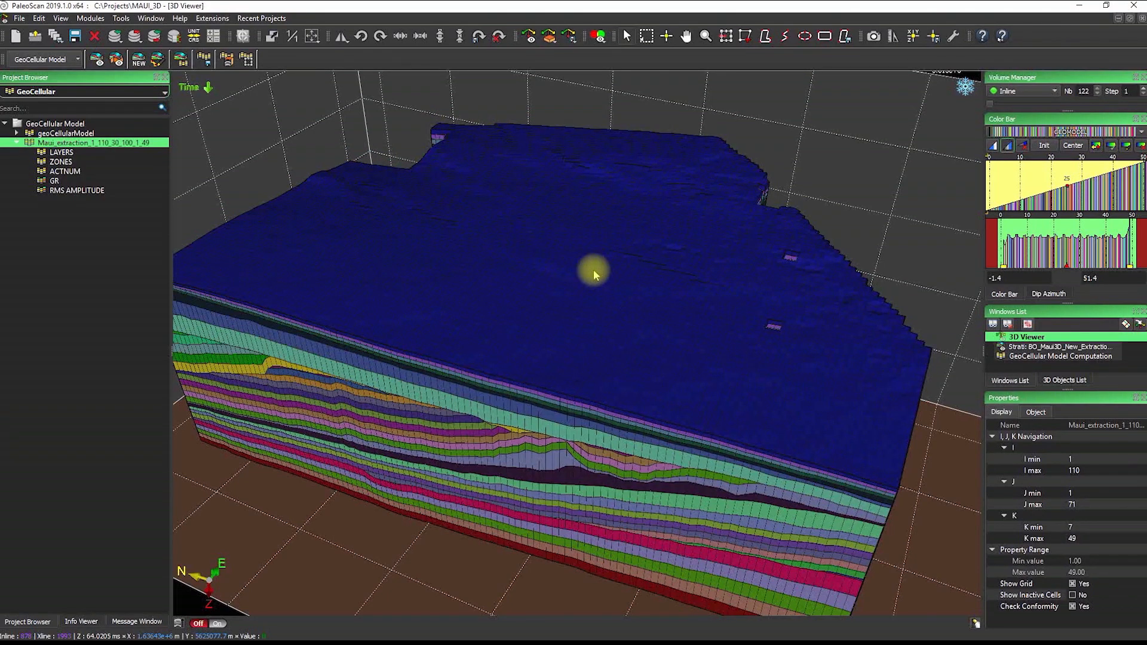
pyautogui.press('k')
pyautogui.press('k')
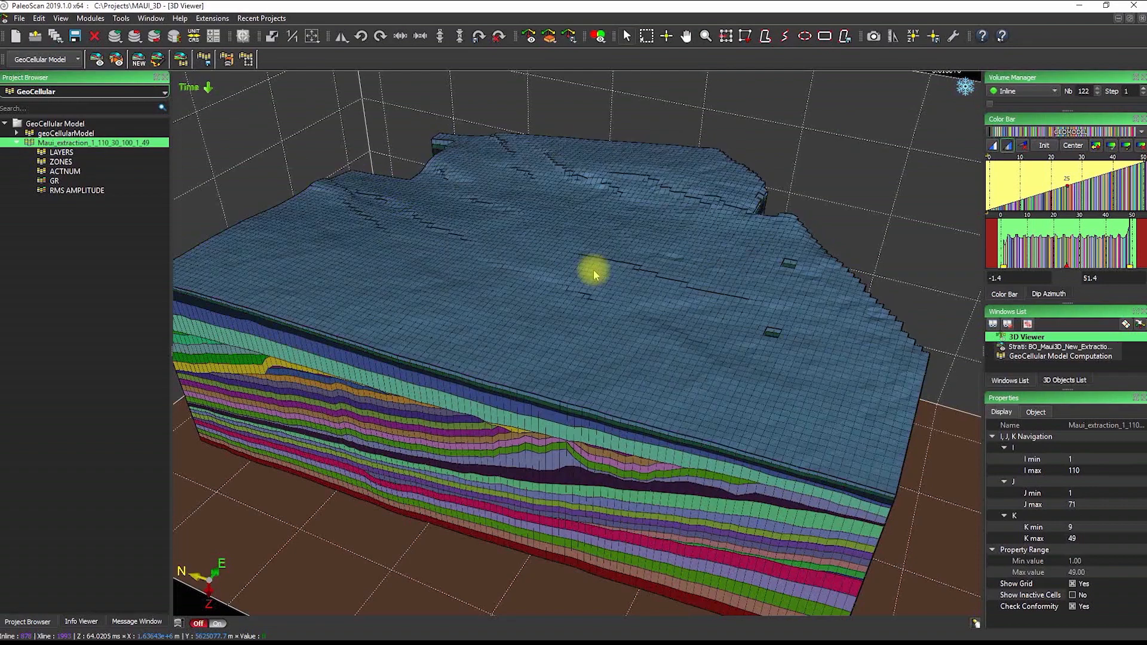
pyautogui.press('k')
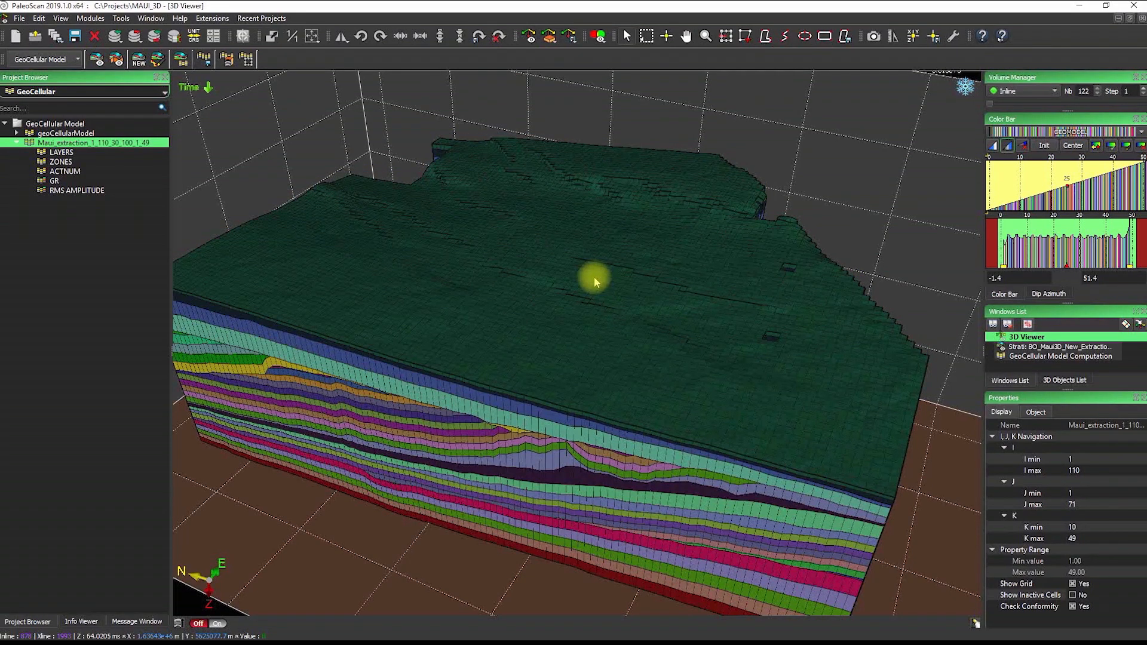
pyautogui.press('k')
pyautogui.press('k')
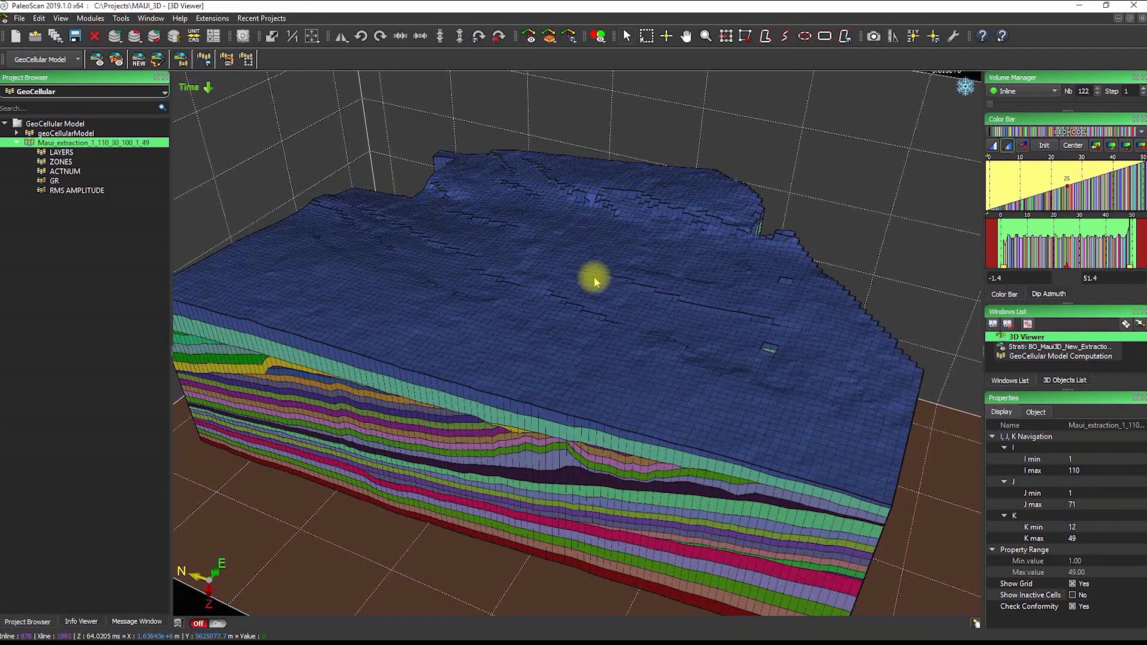
pyautogui.press('k')
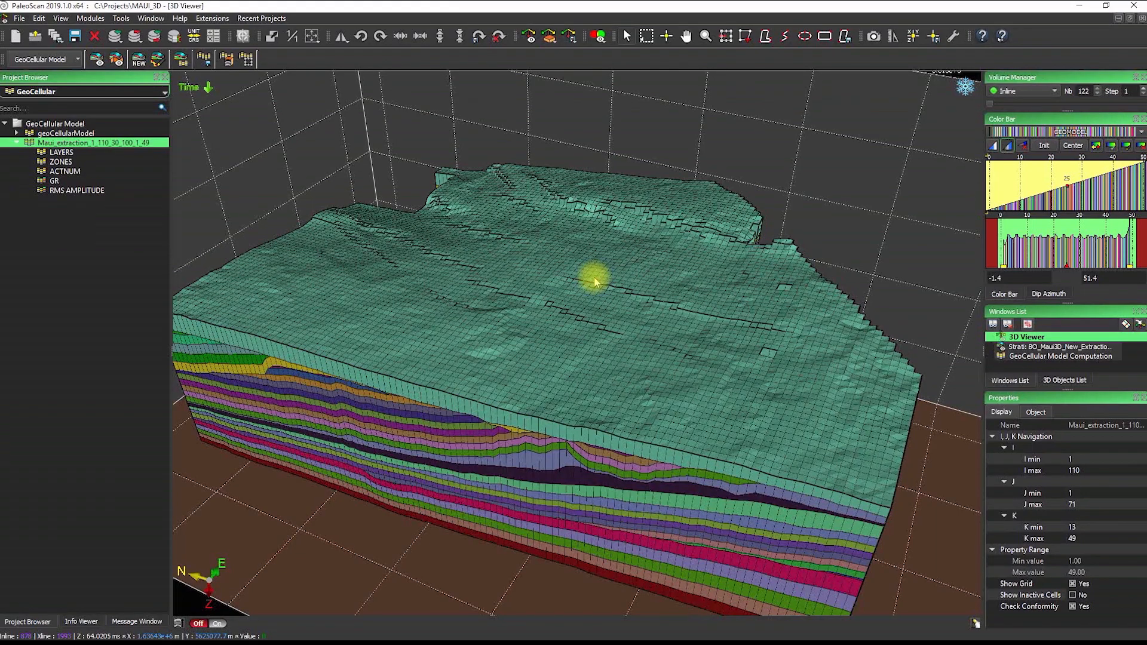
pyautogui.press('k')
pyautogui.moveTo(536, 269); pyautogui.dragTo(586, 379)
pyautogui.moveTo(404, 295); pyautogui.dragTo(483, 312)
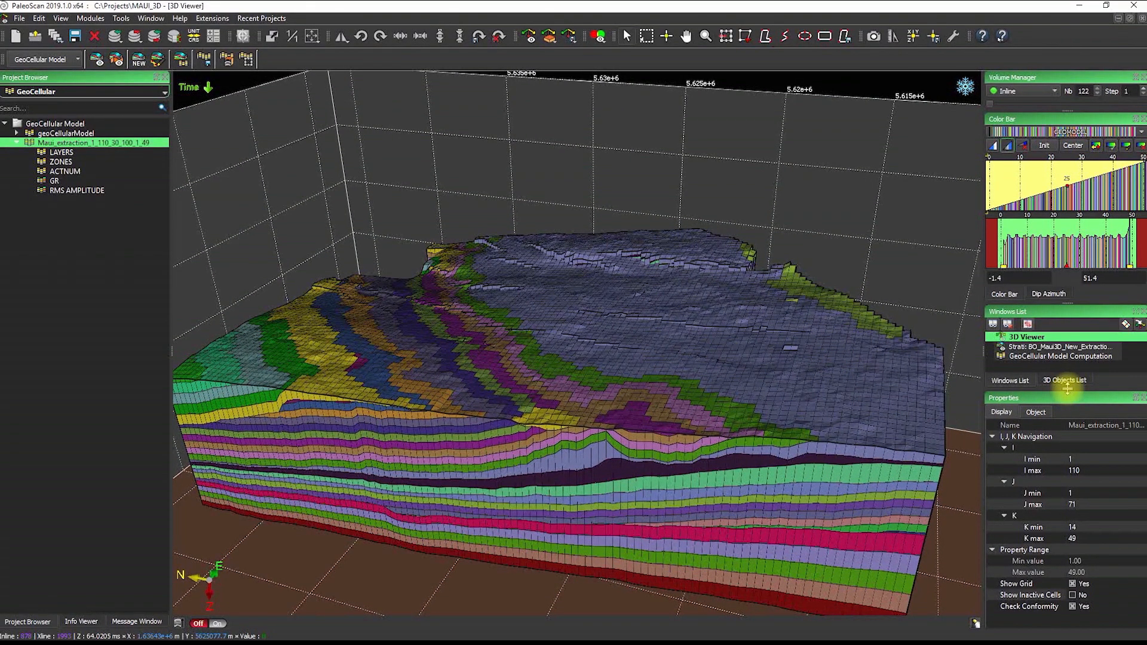
# Enlarge the 3D Objects list and turn on the wells with their GR logs
pyautogui.moveTo(1068, 389); pyautogui.dragTo(1061, 478)
pyautogui.click(1075, 484)
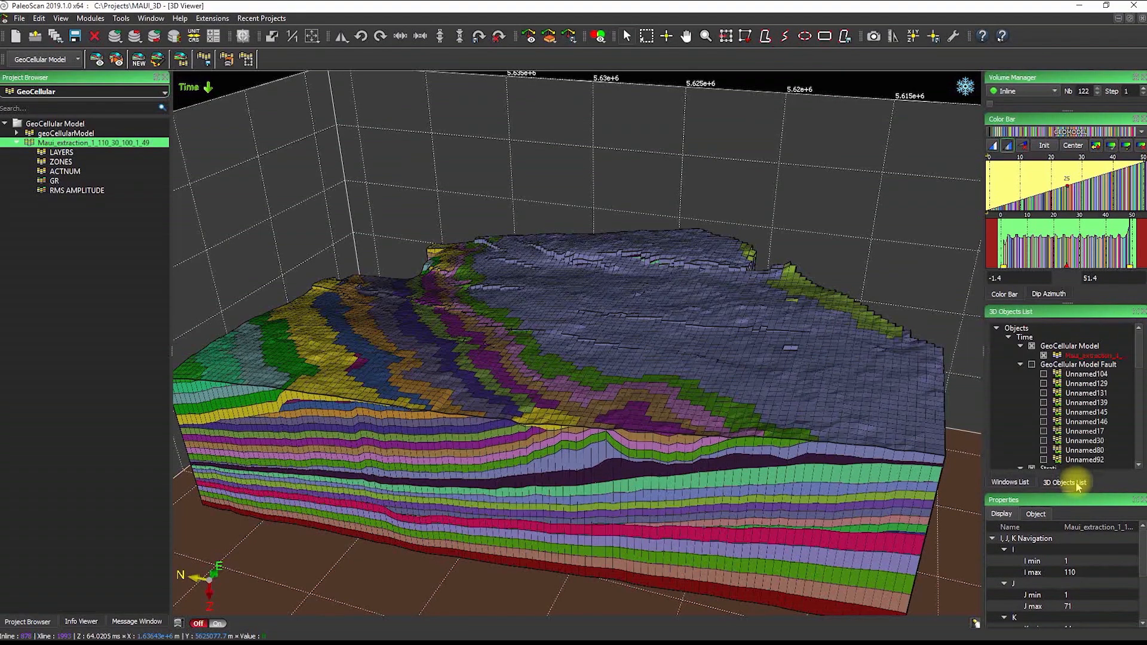
pyautogui.scroll(-3, 1051, 413)
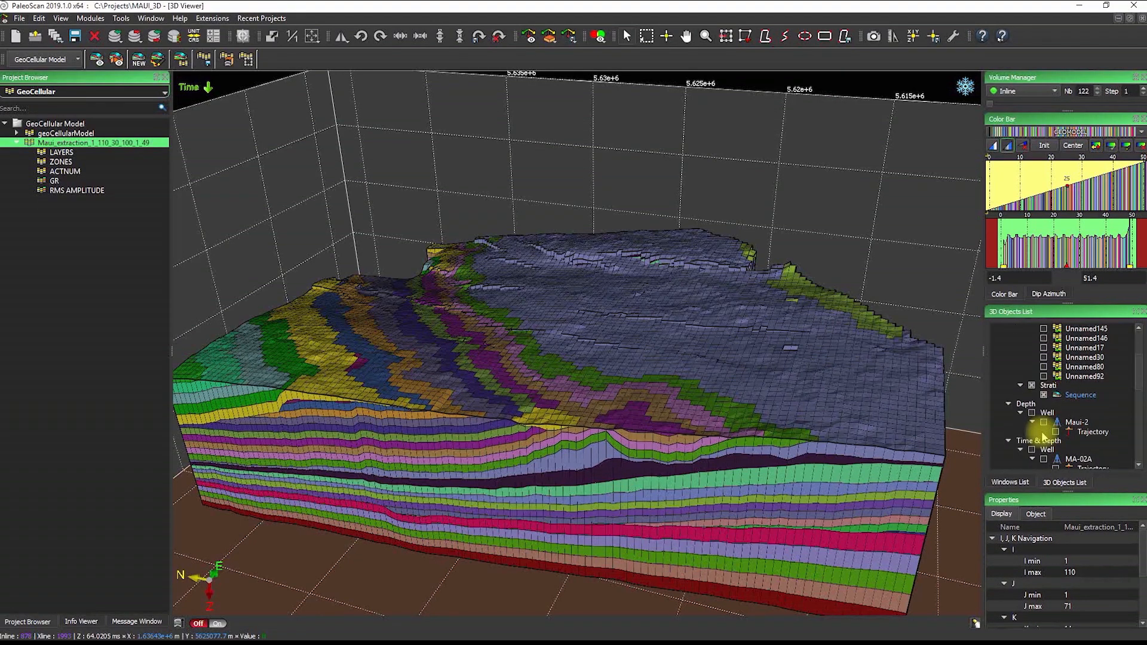
pyautogui.scroll(-1, 1042, 431)
pyautogui.click(1032, 422)
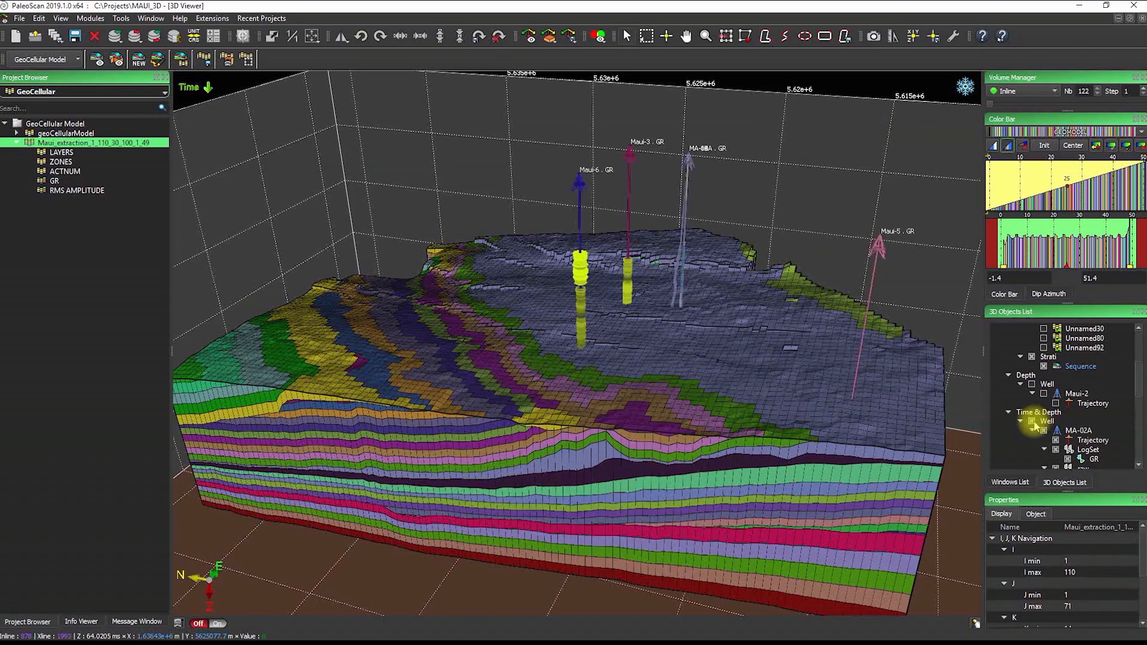
pyautogui.moveTo(704, 410); pyautogui.dragTo(801, 410)
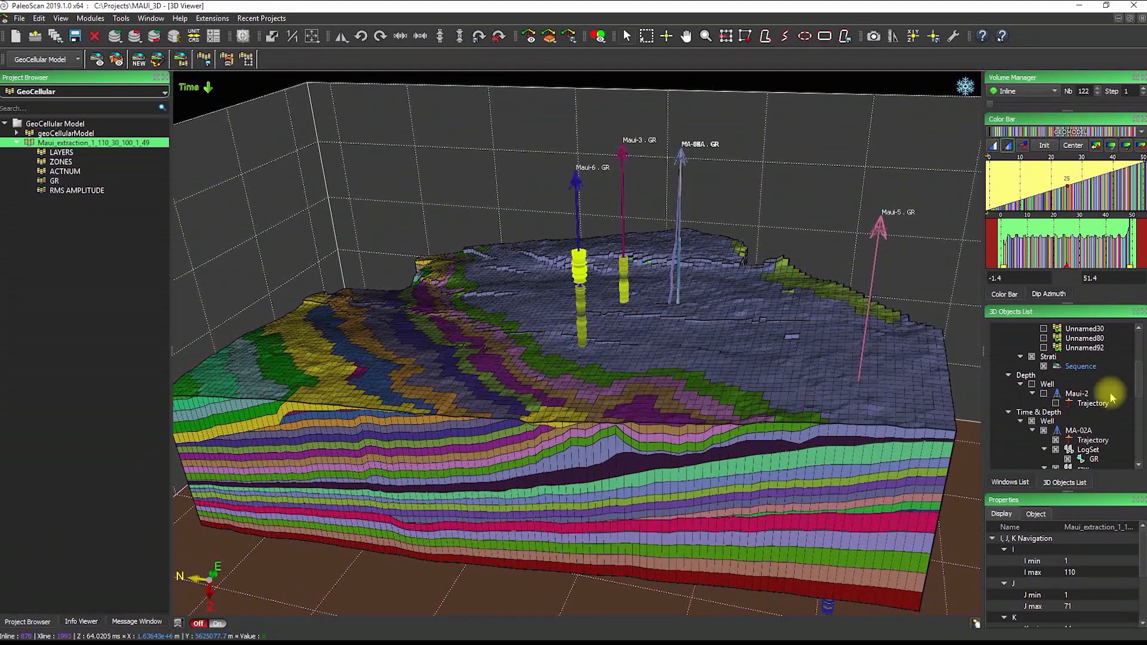
# Toggle the GeoCellular Model off and back on, then open the module list
pyautogui.scroll(2, 1093, 406)
pyautogui.scroll(2, 1034, 394)
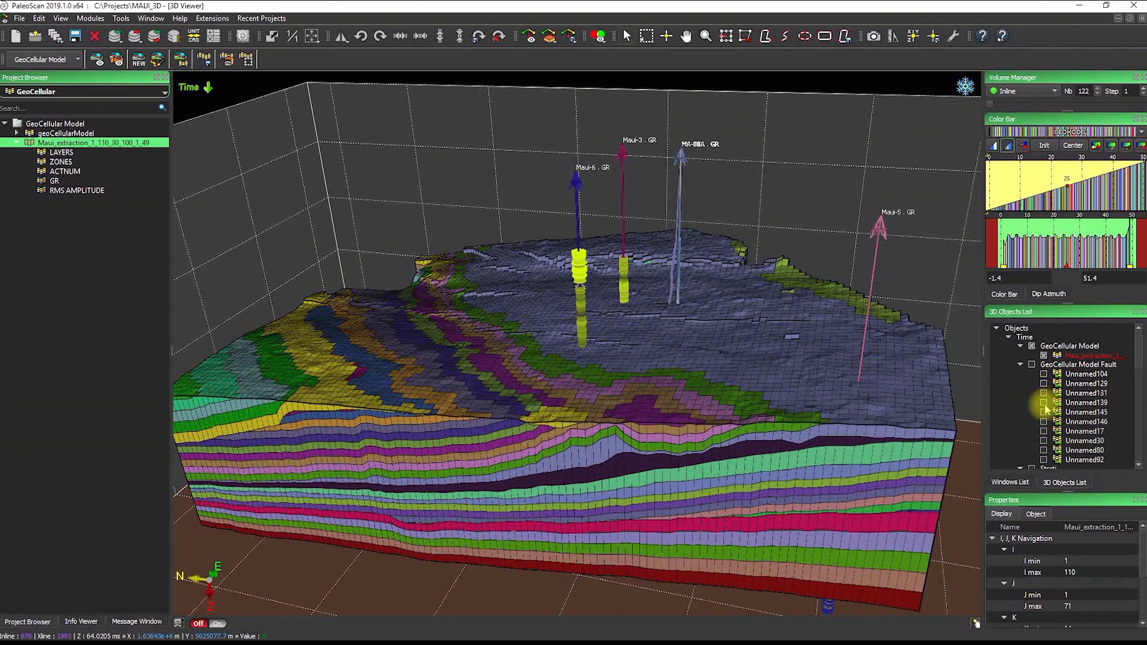
pyautogui.click(1032, 346)
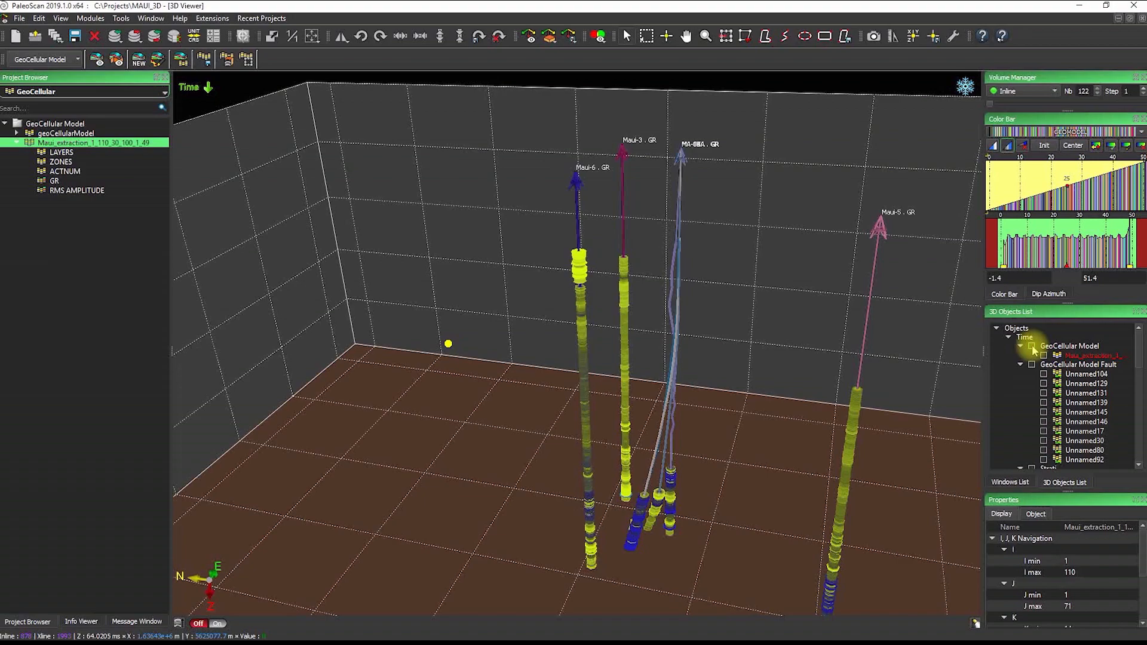
pyautogui.click(1032, 347)
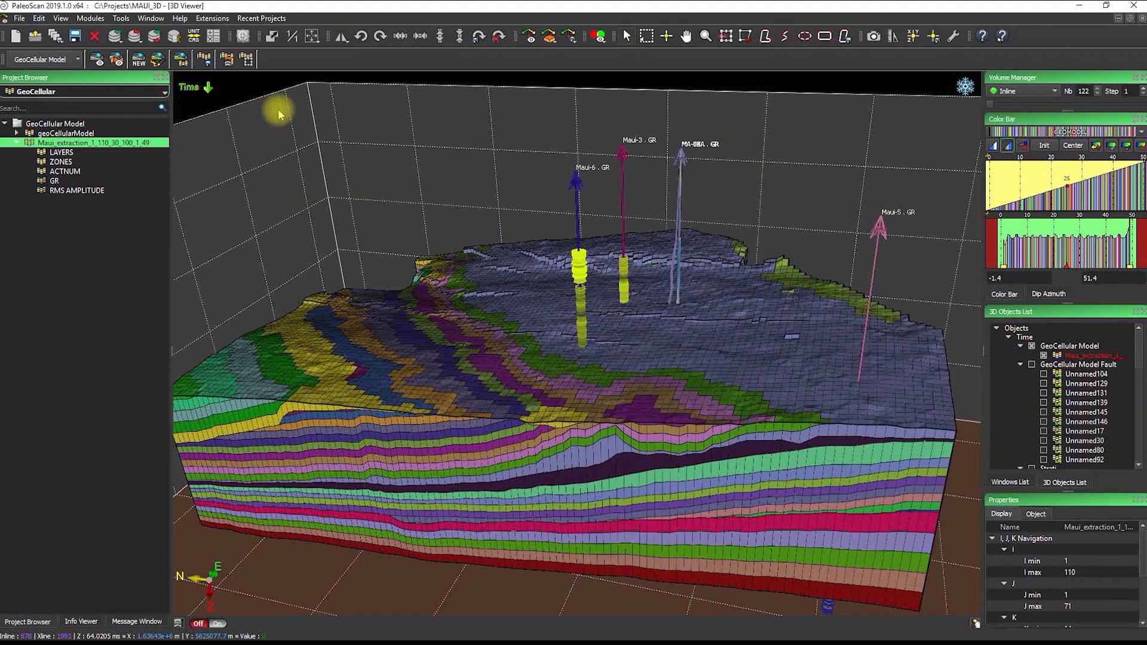
pyautogui.click(64, 60)
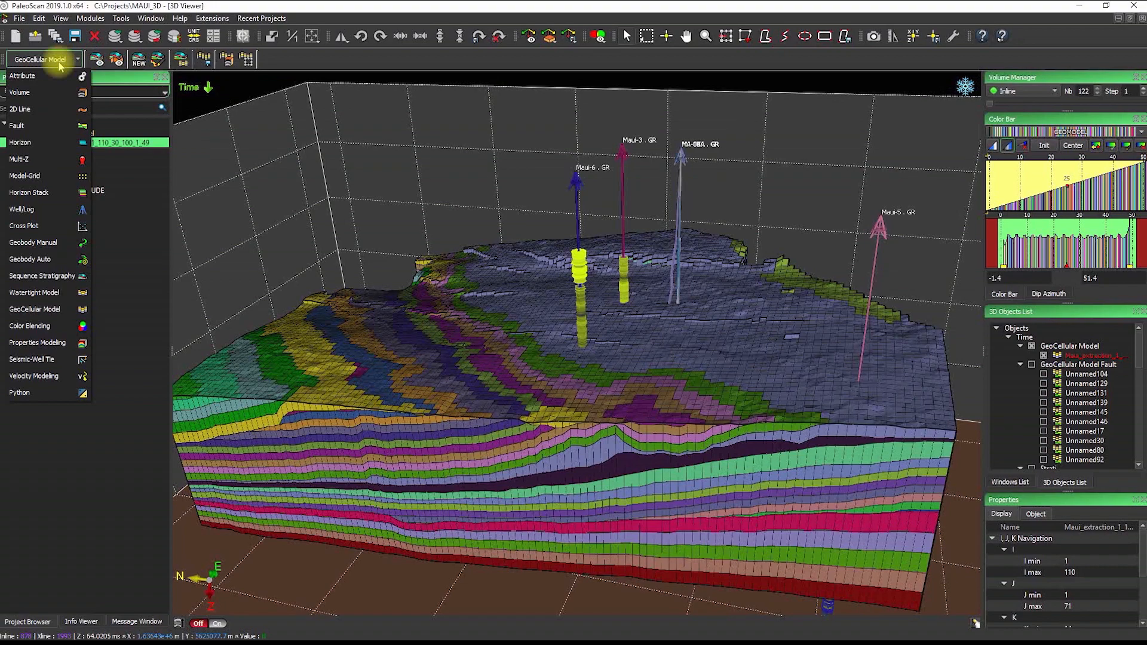
# Switch to the Properties Modeling module and change the Project Browser's object-type filter
pyautogui.click(38, 343)
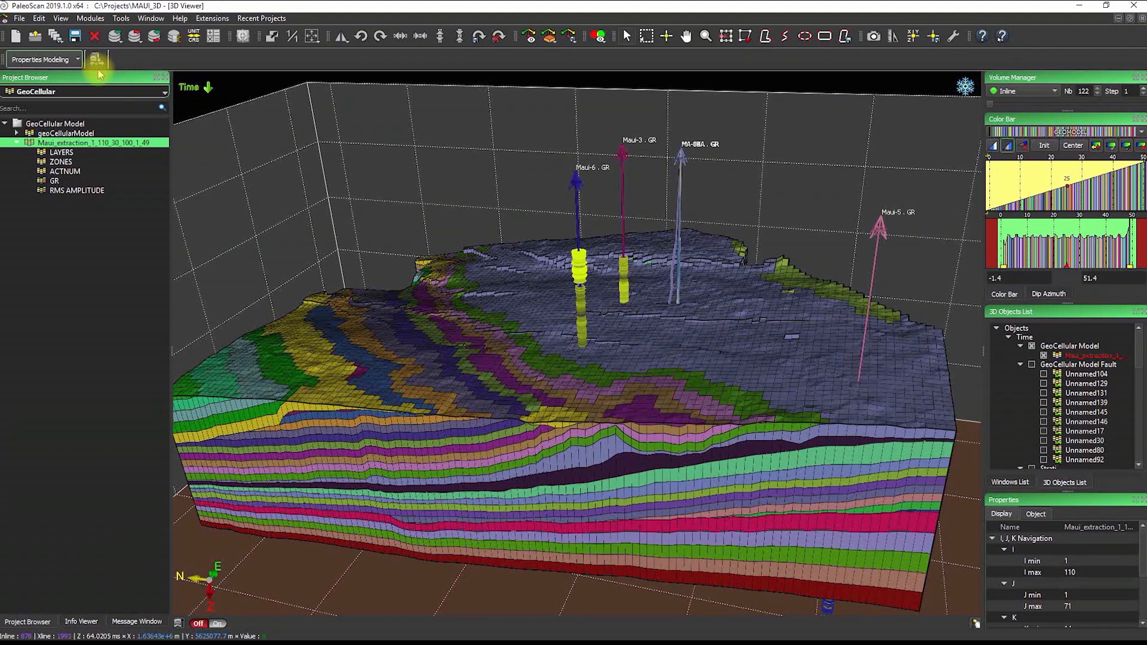
pyautogui.click(50, 92)
pyautogui.click(53, 104)
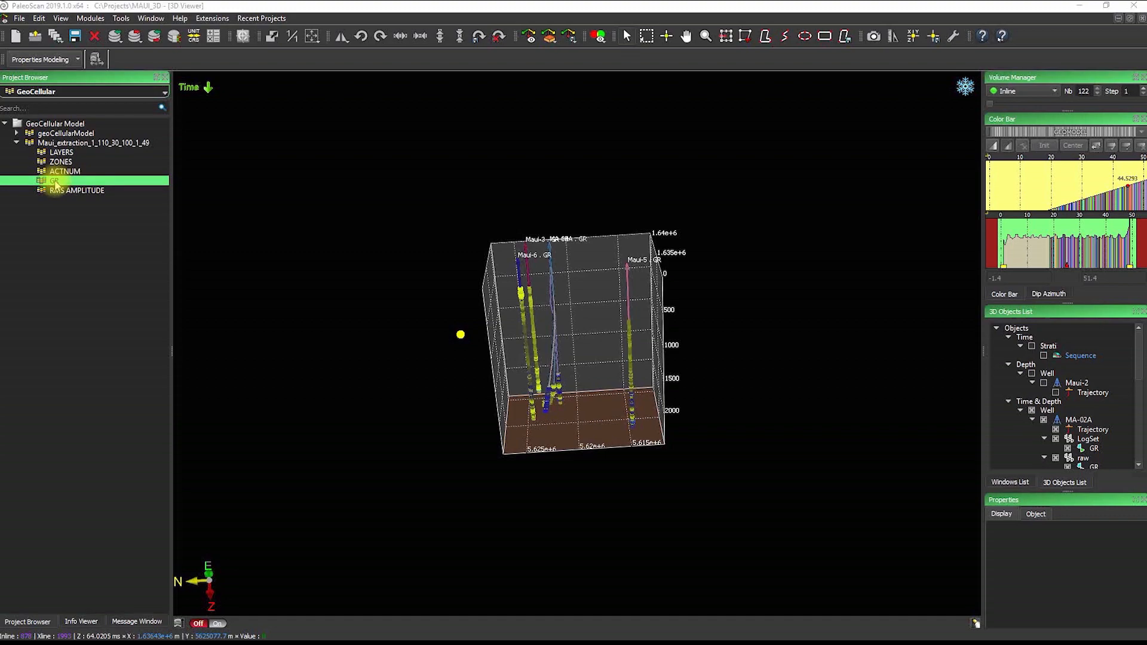
# Load the Maui_extraction GR property onto the geocellular model, then zoom in and orbit to a steeper view
pyautogui.doubleClick(54, 181)
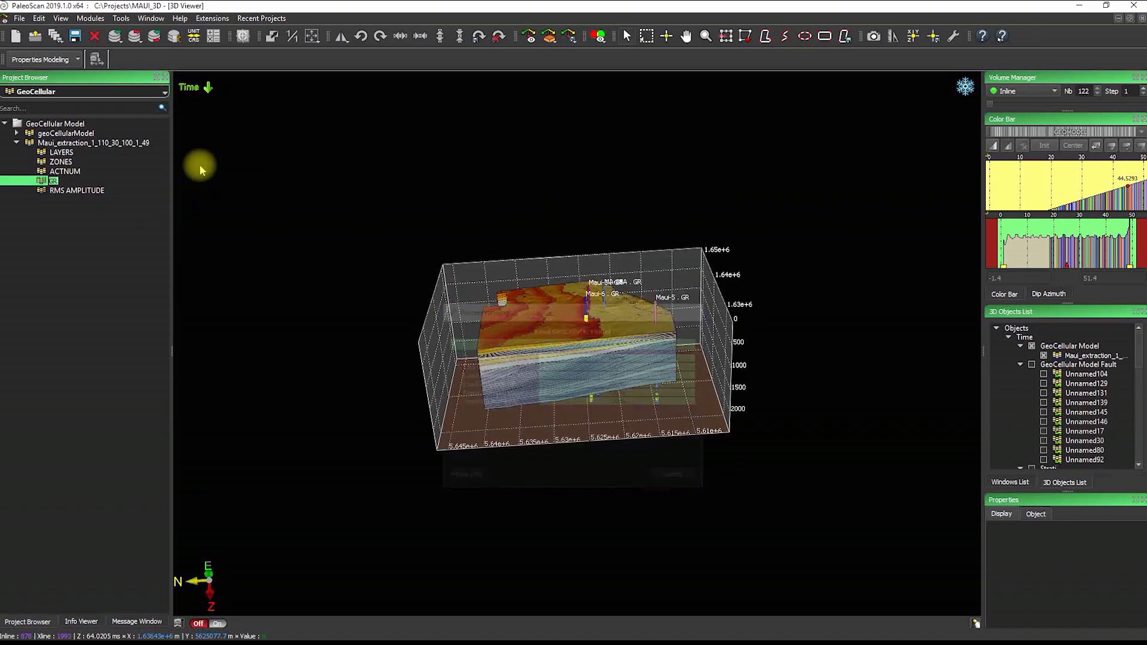
pyautogui.scroll(5, 627, 346)
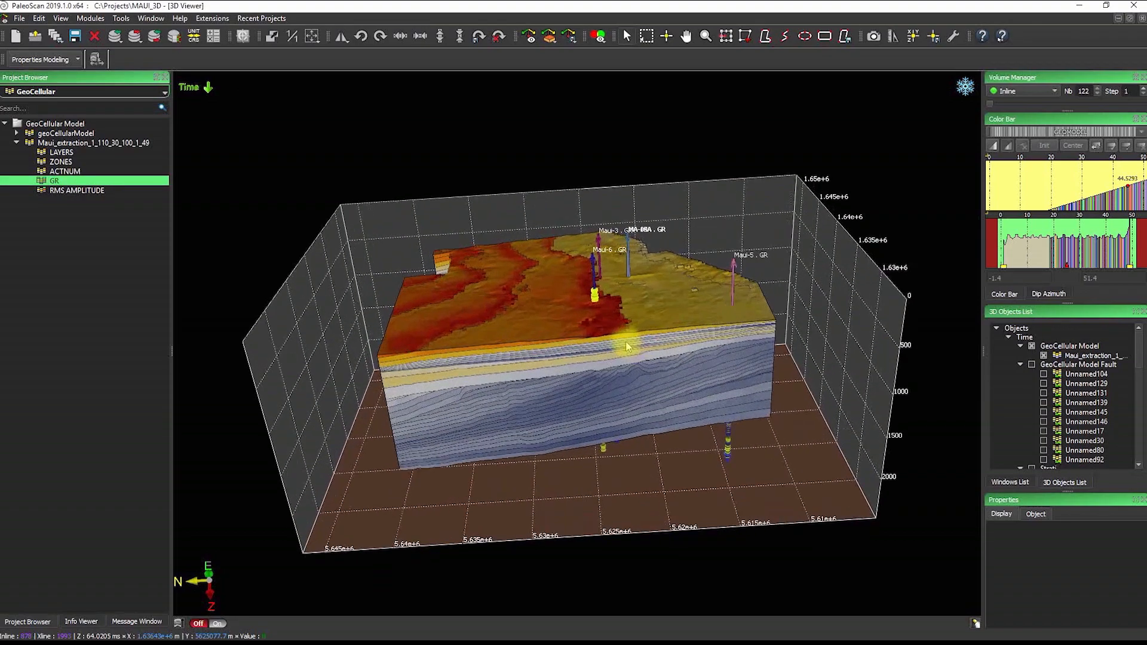
pyautogui.scroll(2, 633, 338)
pyautogui.click(648, 316)
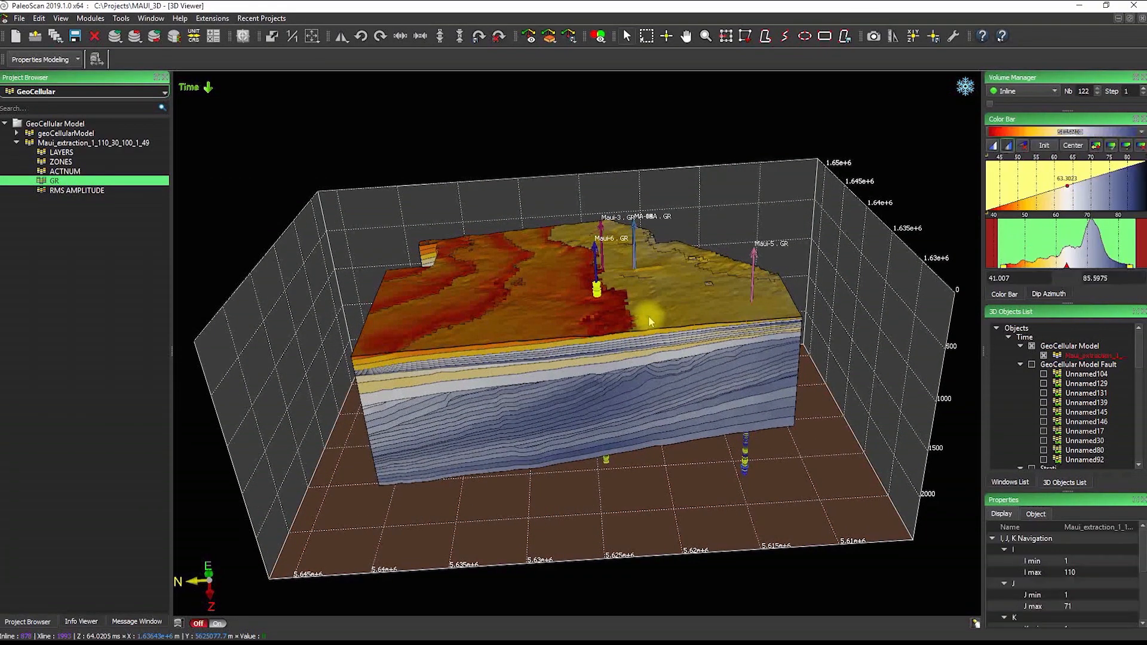
pyautogui.moveTo(622, 335); pyautogui.dragTo(600, 359)
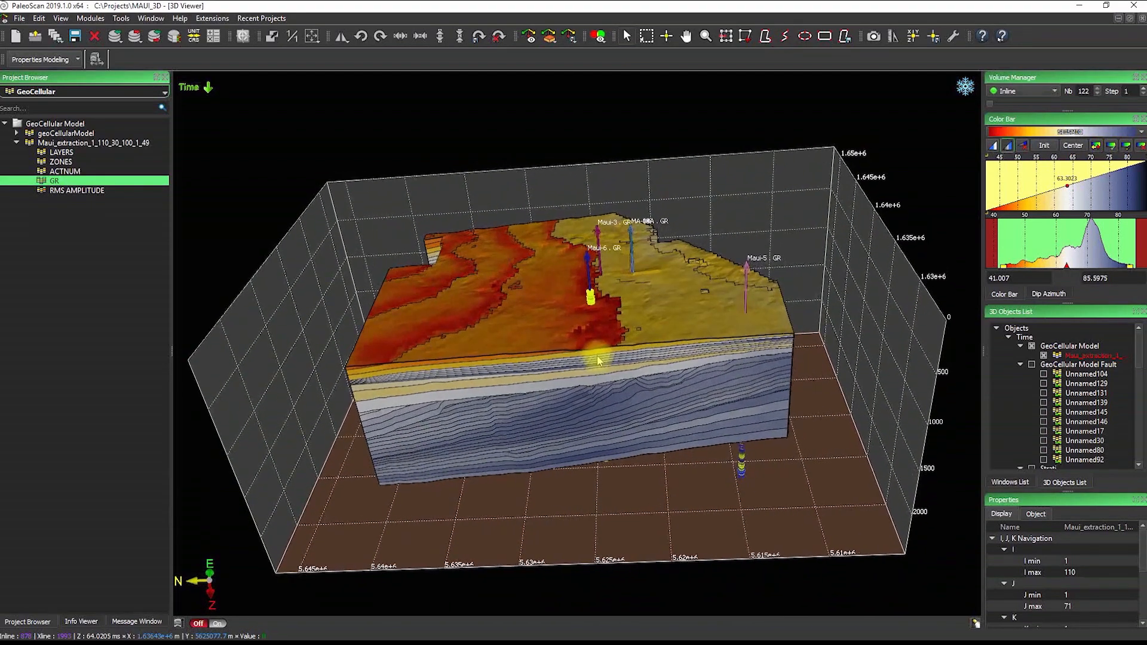
# Apply the CHANNELS palette to the GR model and invert it so yellow is low
pyautogui.click(1134, 137)
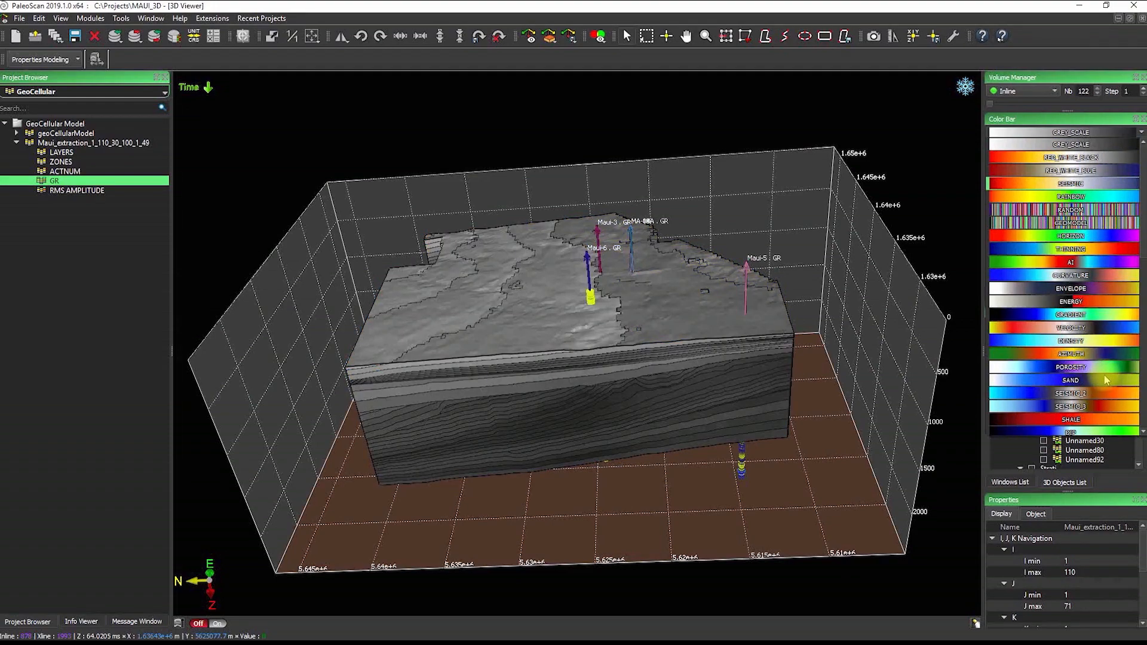
pyautogui.scroll(-10, 1105, 380)
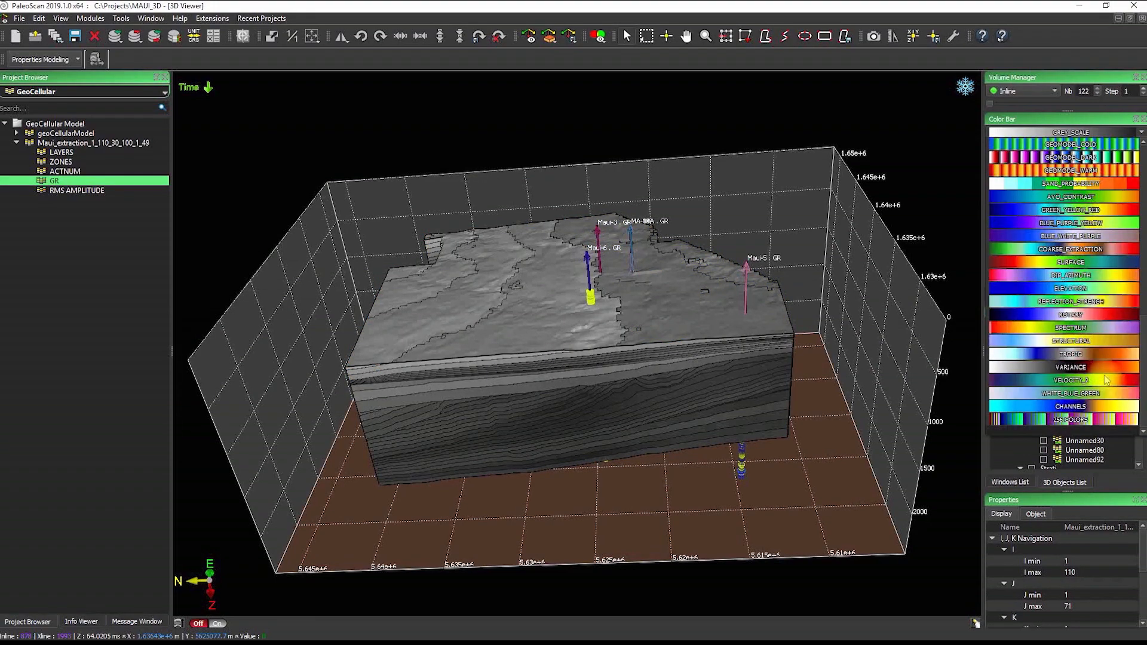
pyautogui.click(1096, 408)
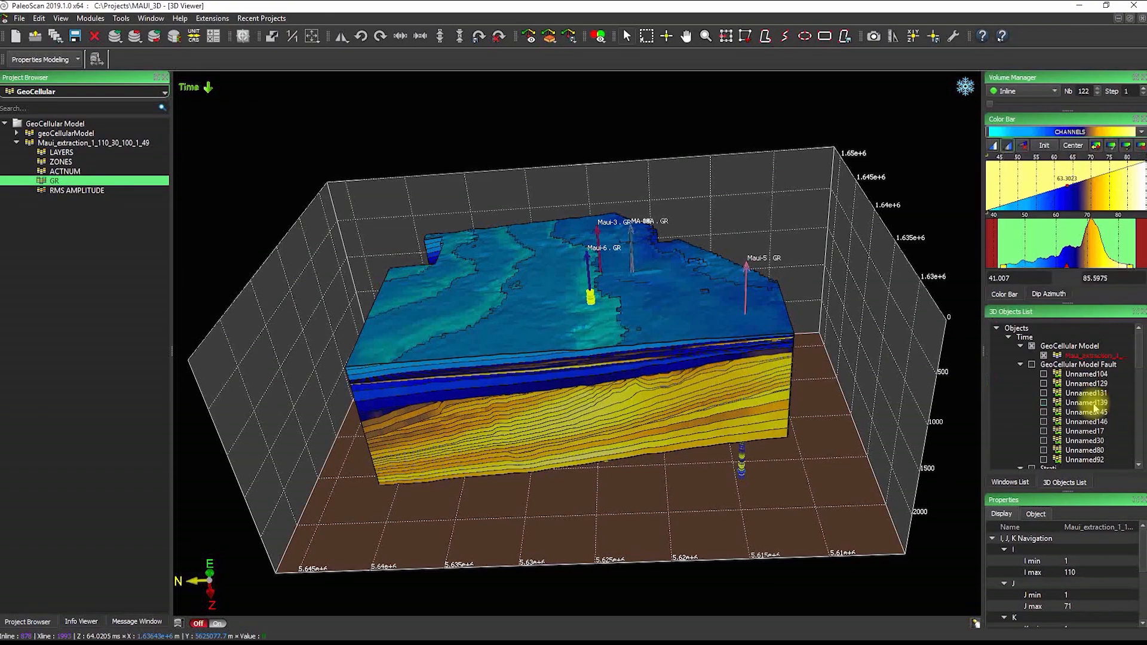
pyautogui.click(1098, 147)
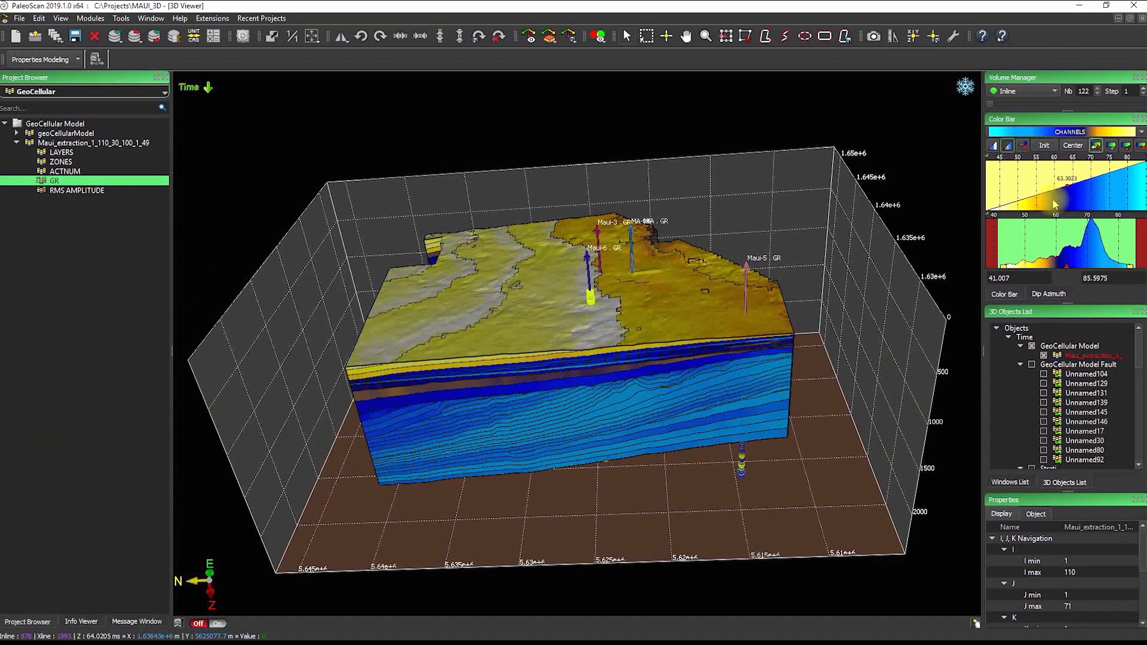
# Raise the GR colour ramp breakpoint through 65.0985 and 67.0581 to 72.4468
pyautogui.moveTo(1059, 202); pyautogui.dragTo(1081, 199)
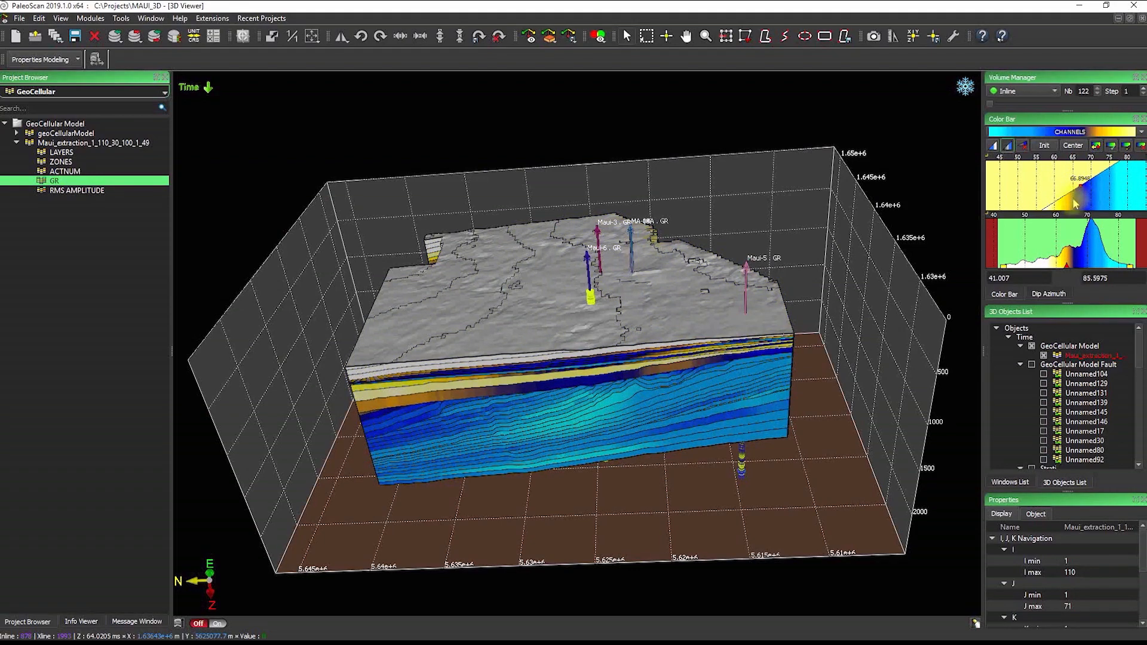
pyautogui.moveTo(1090, 199); pyautogui.dragTo(1096, 203)
pyautogui.moveTo(602, 350)
pyautogui.mouseDown(button='middle')
pyautogui.moveTo(617, 364)
pyautogui.moveTo(597, 349)
pyautogui.mouseUp(button='middle')
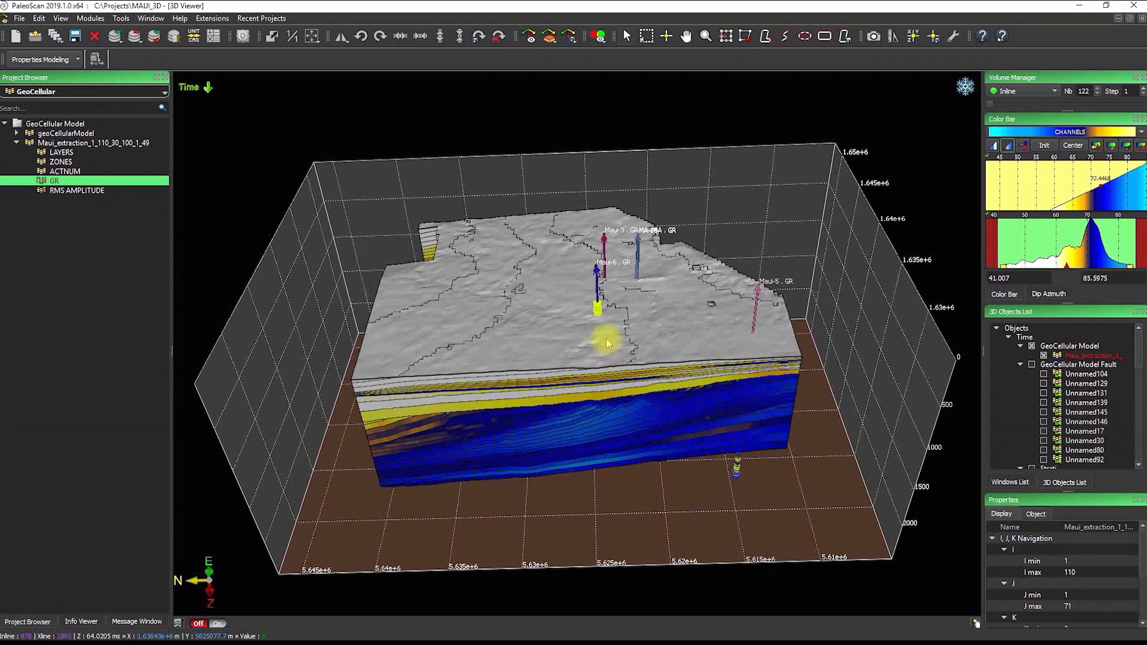
# Lower K min step by step to strip the grey top layers, then rotate the exposed GR model
pyautogui.scroll(2, 605, 333)
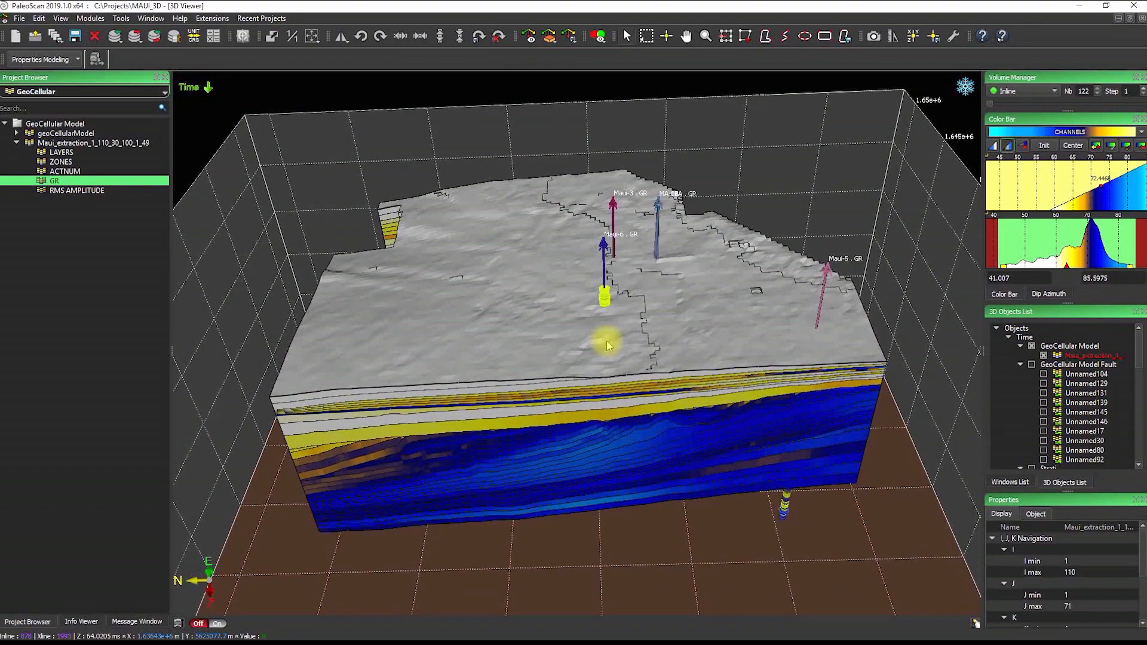
pyautogui.keyDown('ctrl'); pyautogui.scroll(-1, 607, 341); pyautogui.keyUp('ctrl')
pyautogui.keyDown('ctrl'); pyautogui.scroll(-1, 608, 346); pyautogui.keyUp('ctrl')
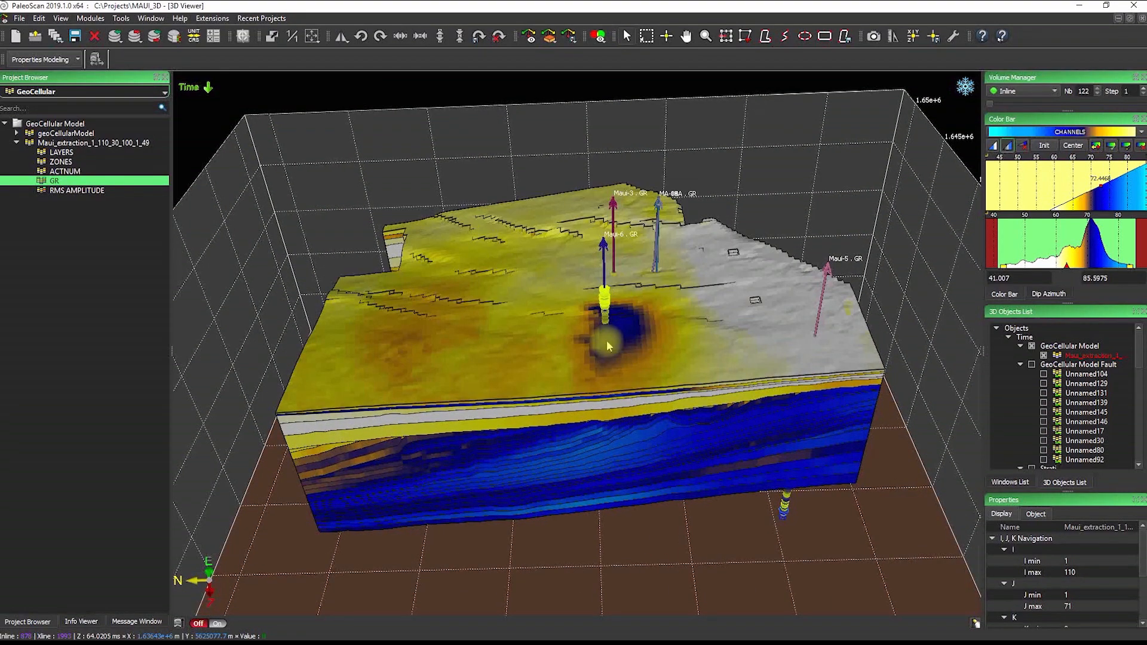
pyautogui.keyDown('ctrl'); pyautogui.scroll(-1, 607, 340); pyautogui.keyUp('ctrl')
pyautogui.keyDown('ctrl'); pyautogui.scroll(-1, 608, 345); pyautogui.keyUp('ctrl')
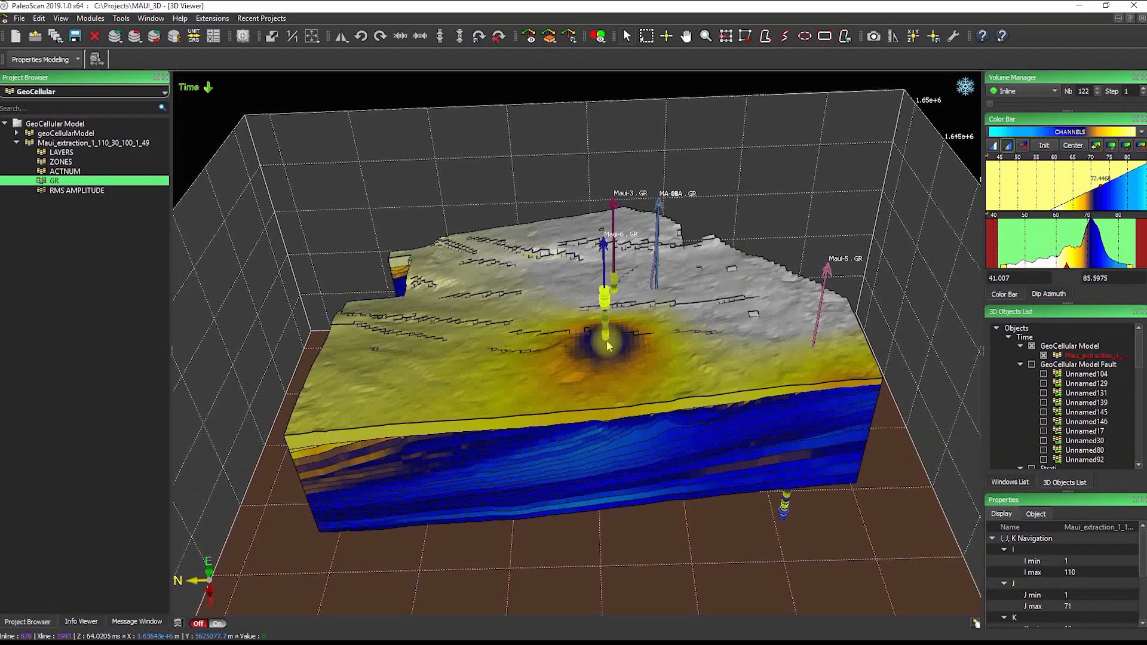
pyautogui.keyDown('ctrl'); pyautogui.scroll(-1, 607, 345); pyautogui.keyUp('ctrl')
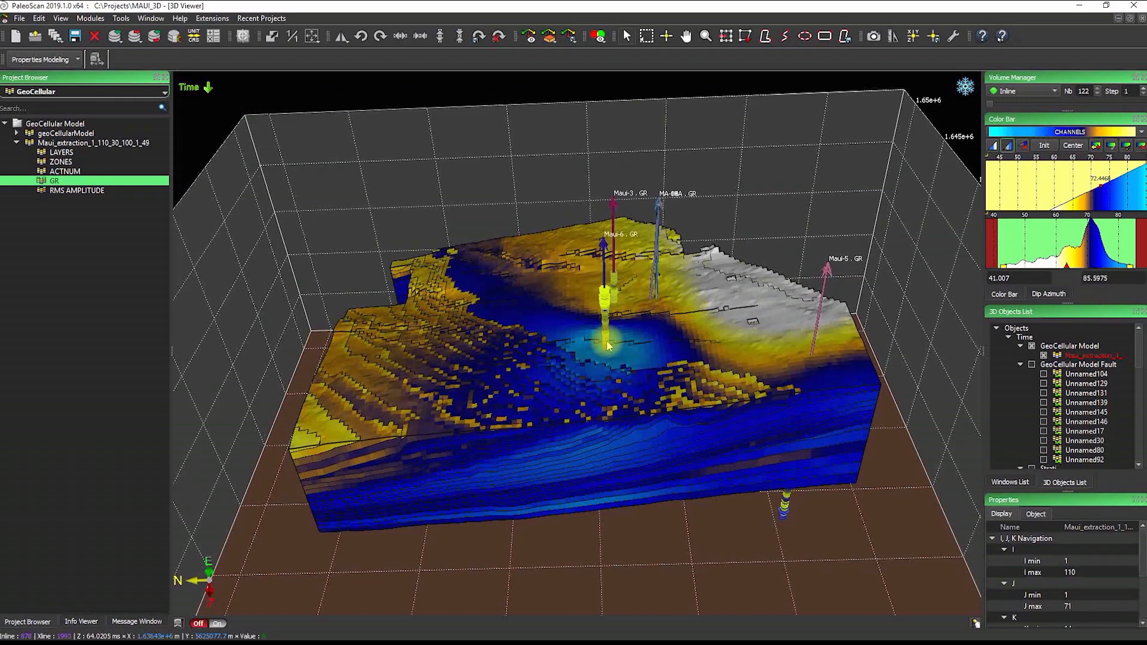
pyautogui.moveTo(622, 449); pyautogui.dragTo(581, 381)
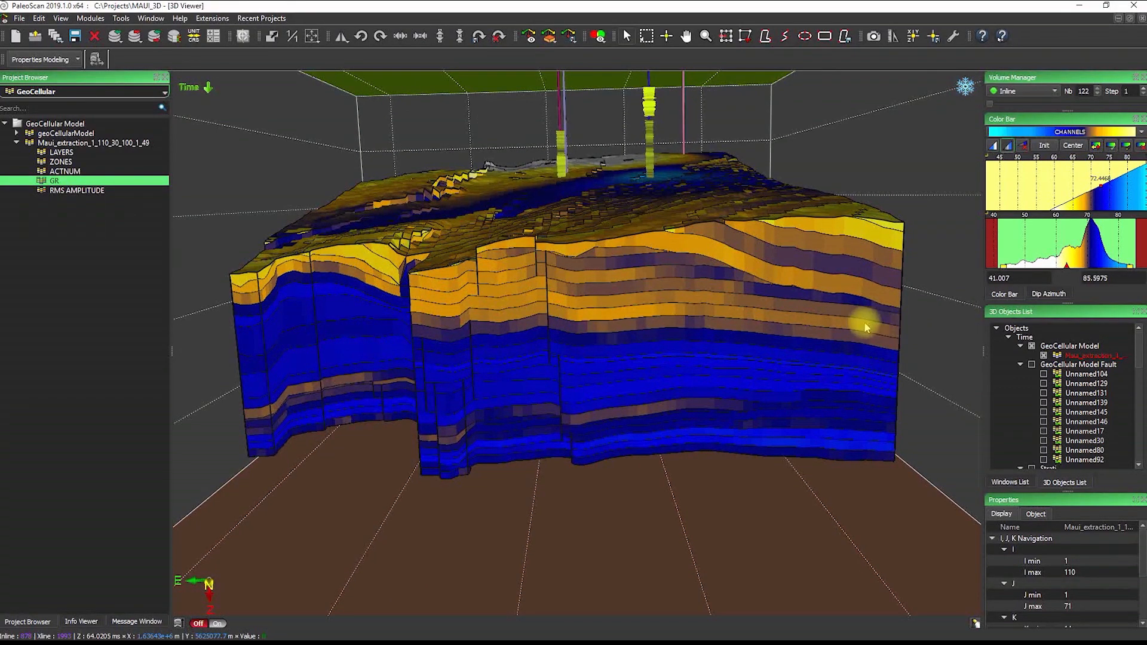
pyautogui.moveTo(870, 323); pyautogui.dragTo(622, 374)
pyautogui.moveTo(865, 169); pyautogui.dragTo(759, 251)
pyautogui.moveTo(758, 171); pyautogui.dragTo(747, 287)
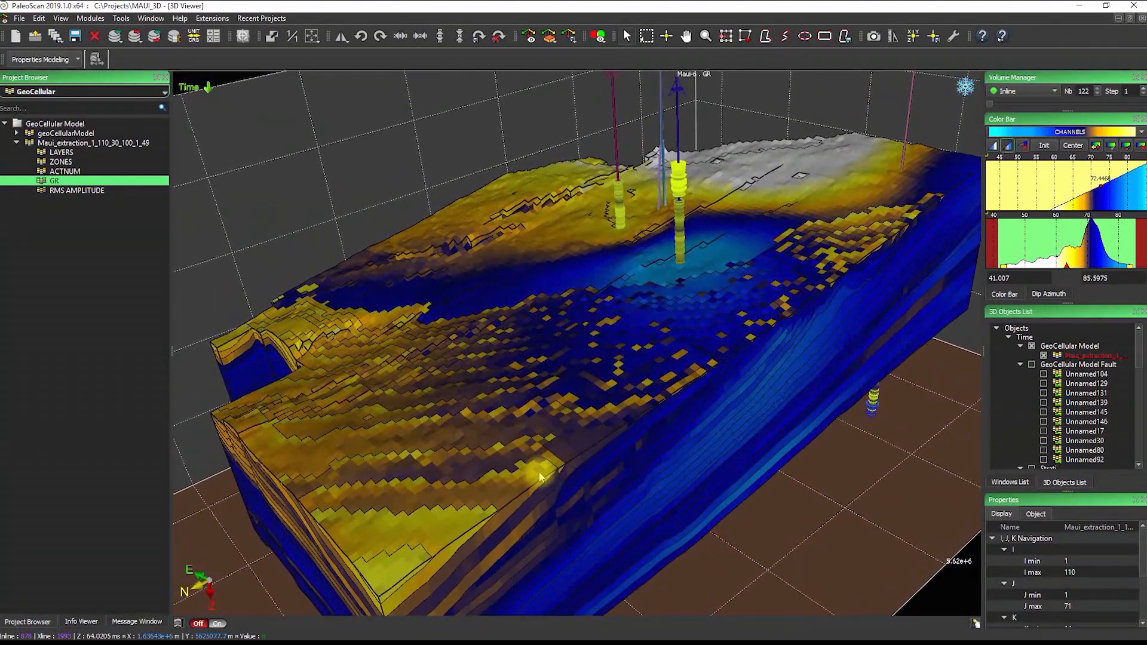
pyautogui.moveTo(539, 471); pyautogui.dragTo(486, 382)
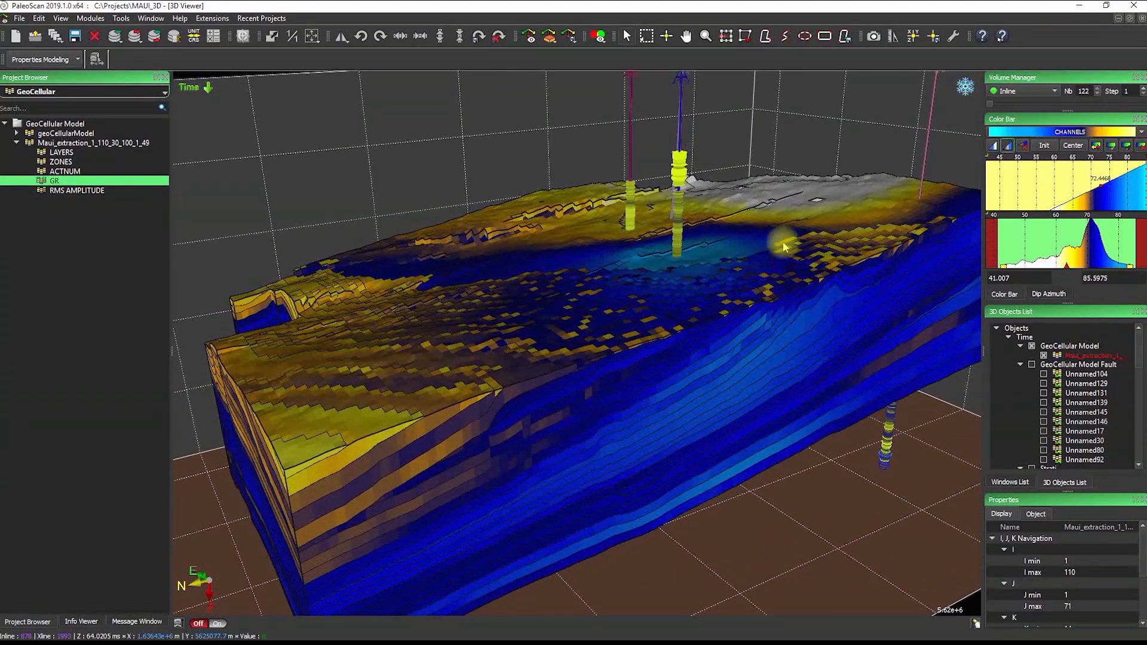
pyautogui.moveTo(784, 246); pyautogui.dragTo(781, 307)
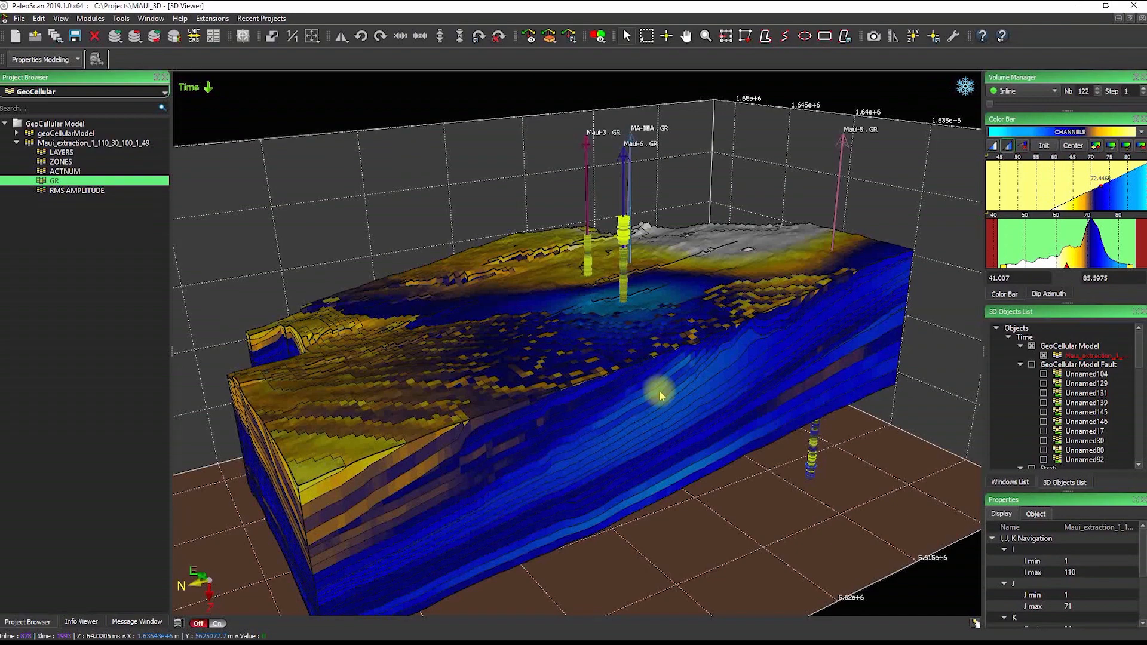
pyautogui.moveTo(620, 418); pyautogui.dragTo(795, 356)
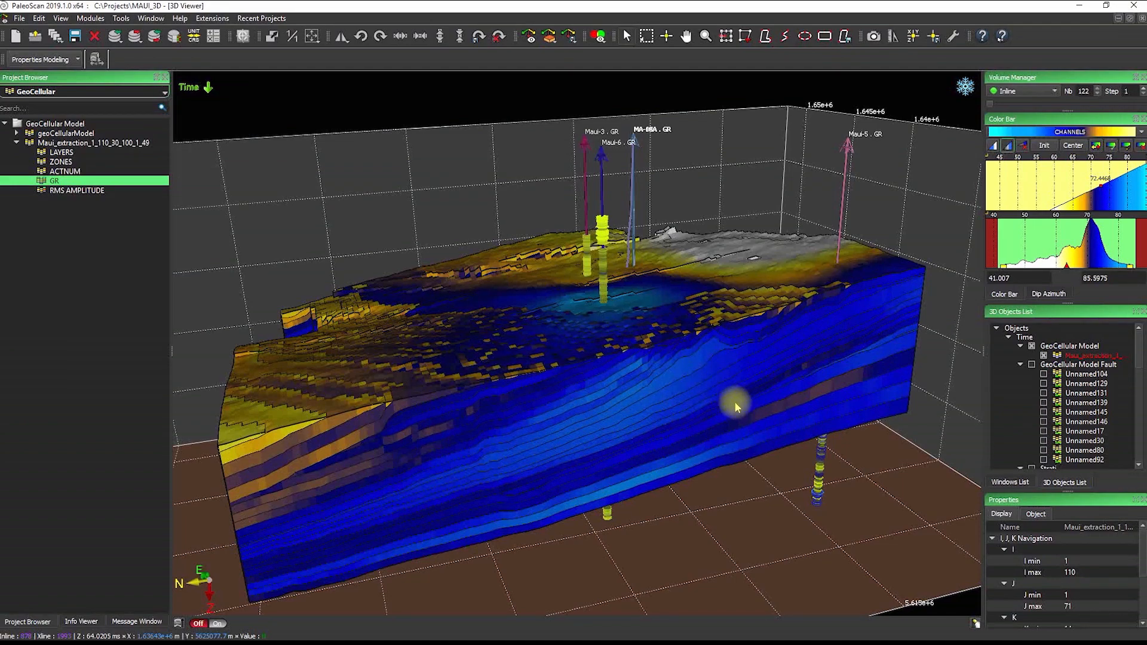
pyautogui.moveTo(736, 406); pyautogui.dragTo(702, 404)
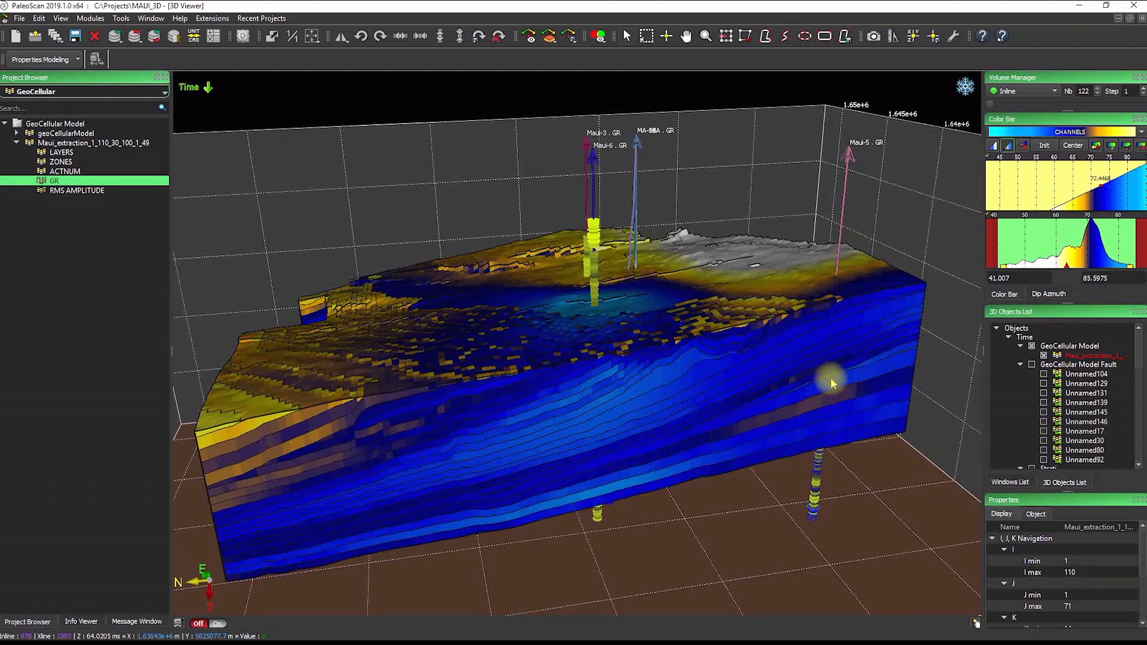
pyautogui.moveTo(834, 388); pyautogui.dragTo(793, 392)
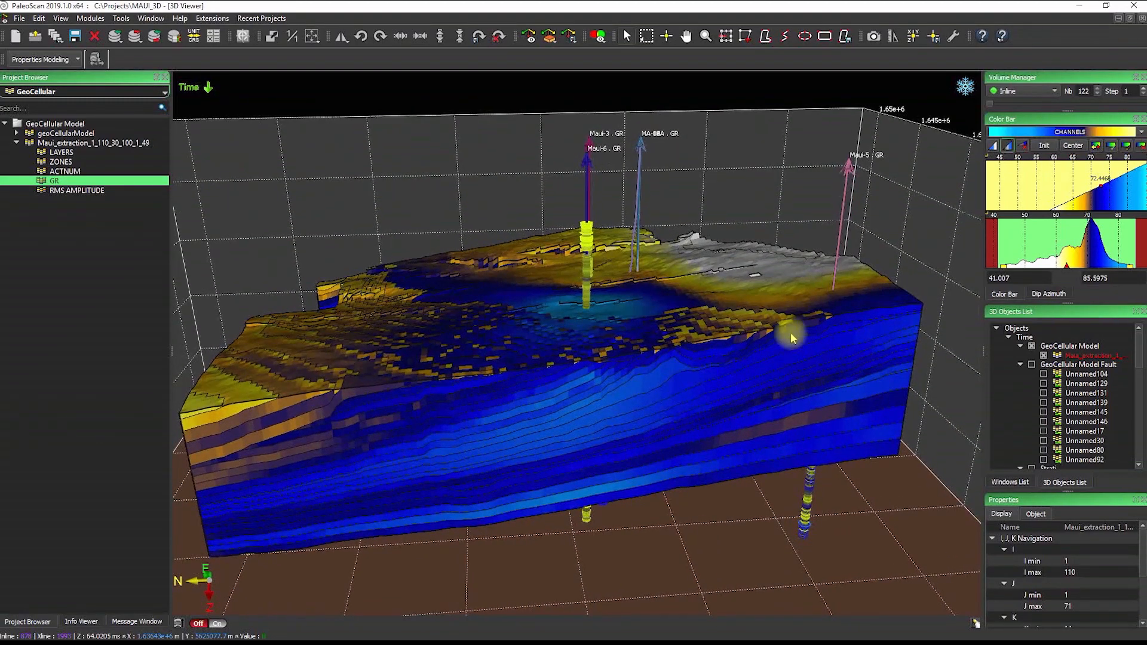